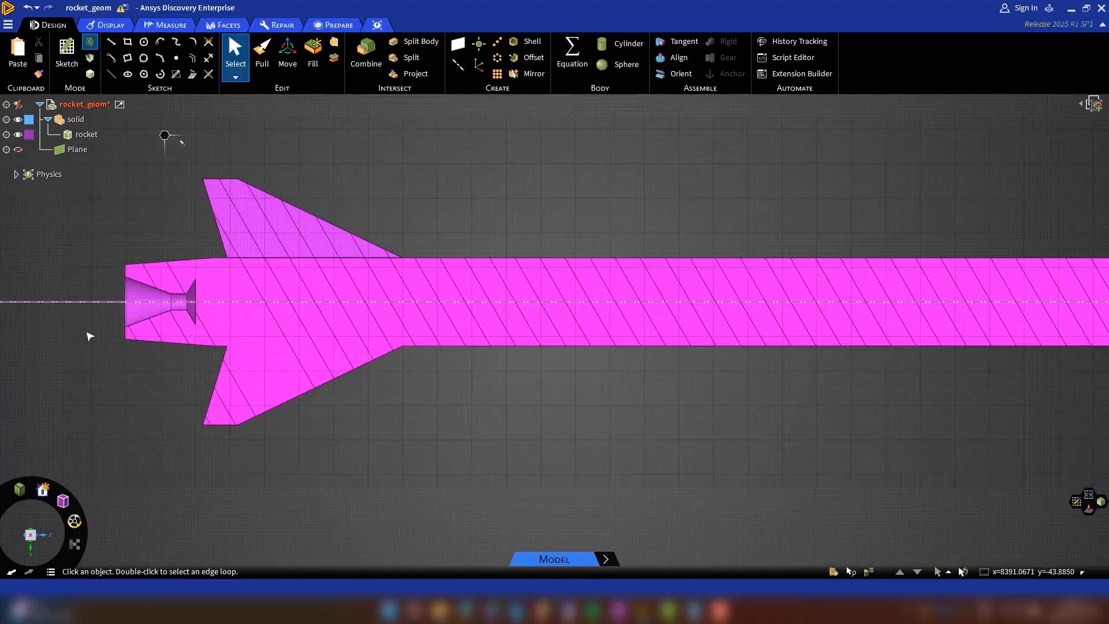
# Return to 3D mode and set up an enclosure around the rocket body with the Cylinder shape.
pyautogui.scroll(-5, 88, 334)
pyautogui.click(89, 74)
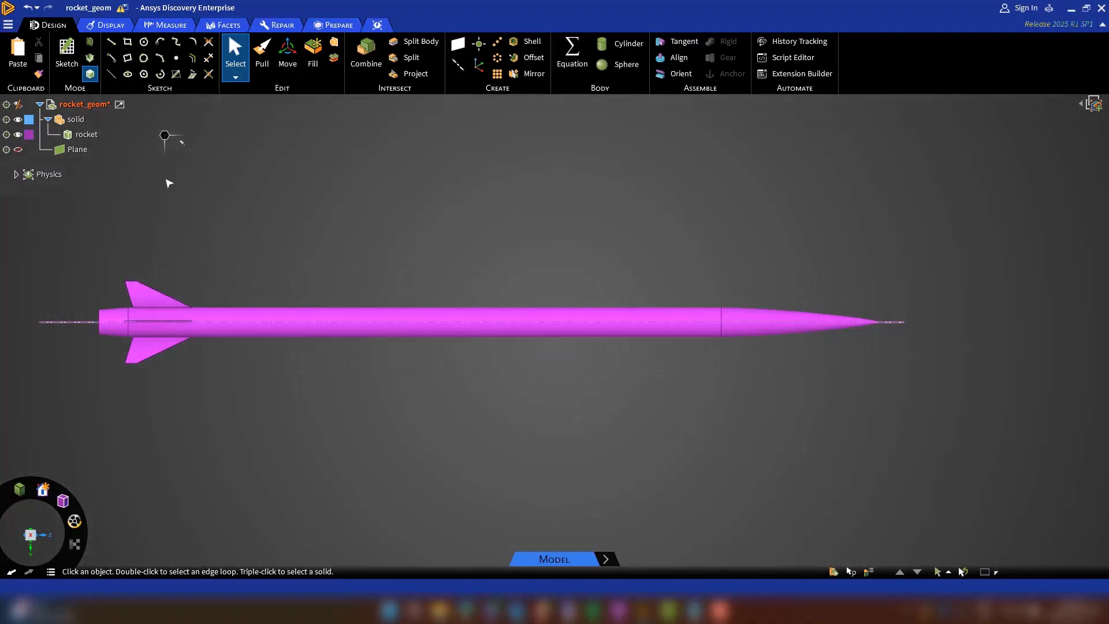
pyautogui.click(332, 26)
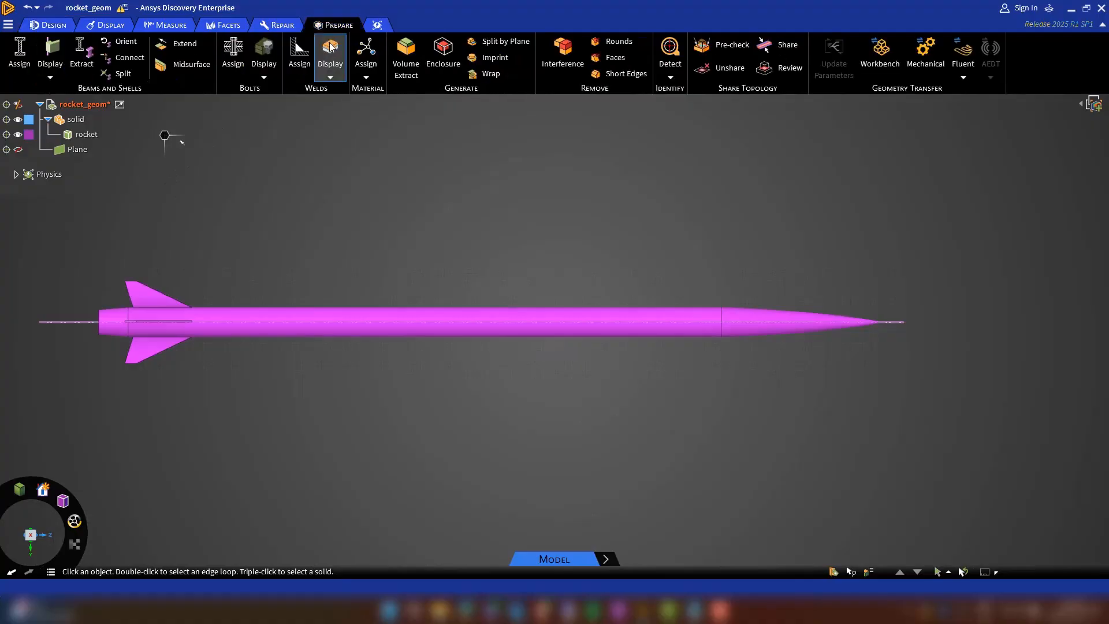
pyautogui.click(443, 53)
pyautogui.click(484, 332)
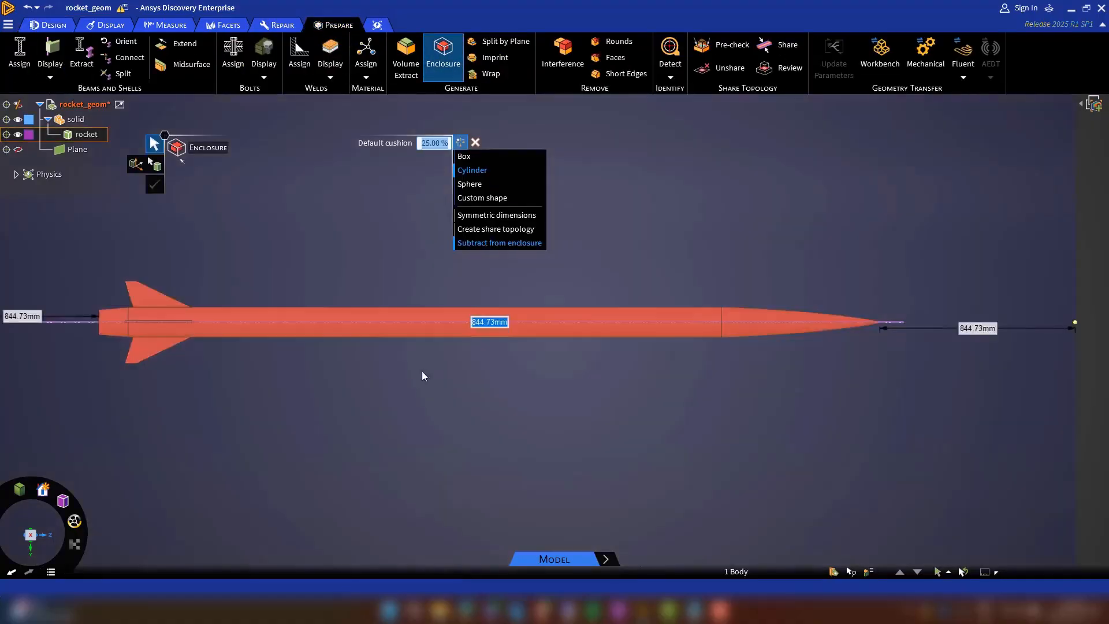
pyautogui.moveTo(421, 400); pyautogui.dragTo(350, 417, button='middle')
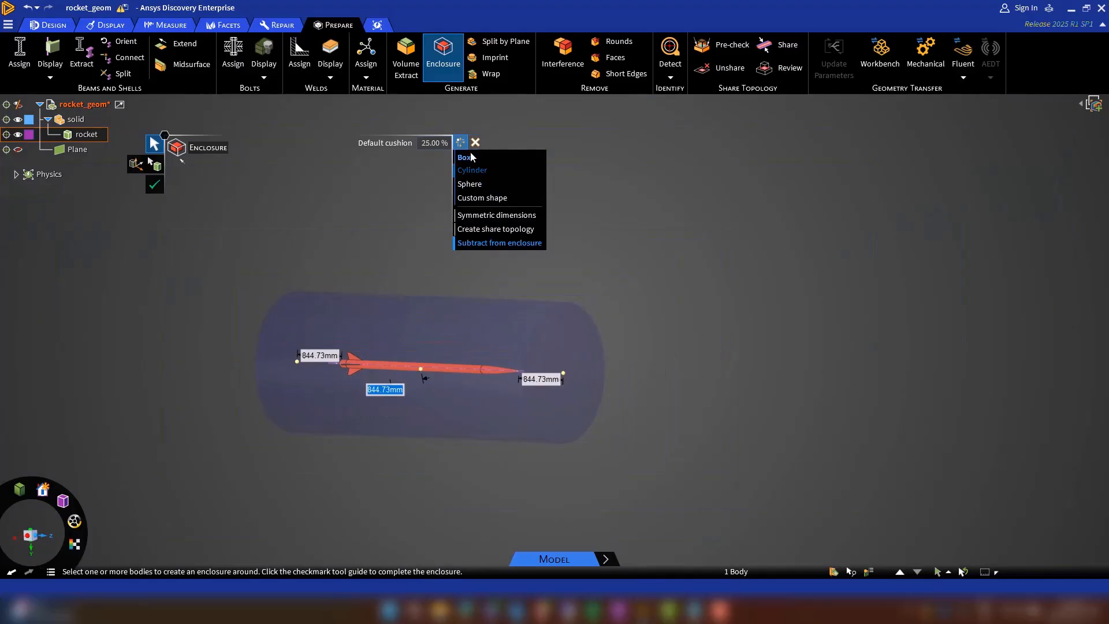
pyautogui.click(465, 157)
pyautogui.click(470, 185)
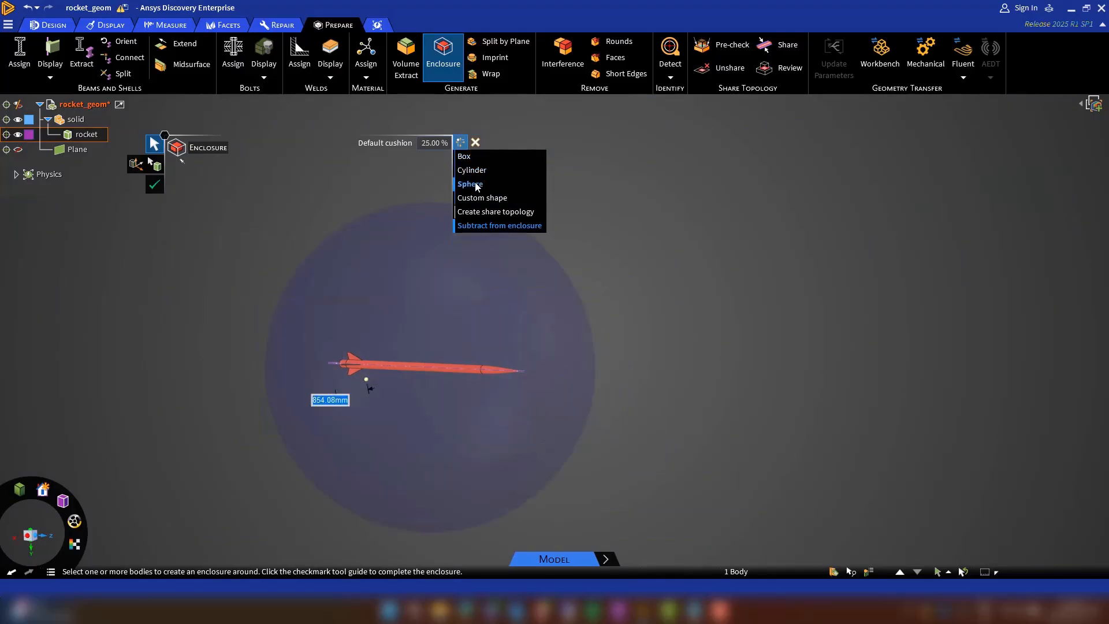
pyautogui.click(472, 171)
# Set the enclosure cushion to 2100 mm ahead of the rocket's nose and 17500 mm behind its tail.
pyautogui.click(544, 378)
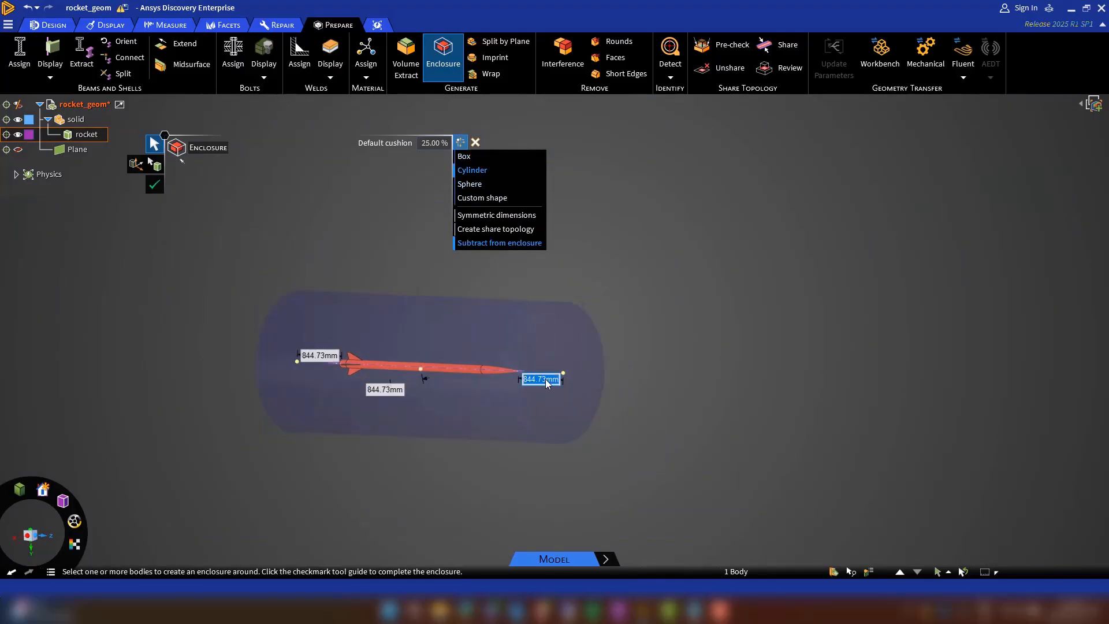
pyautogui.press('Tab')
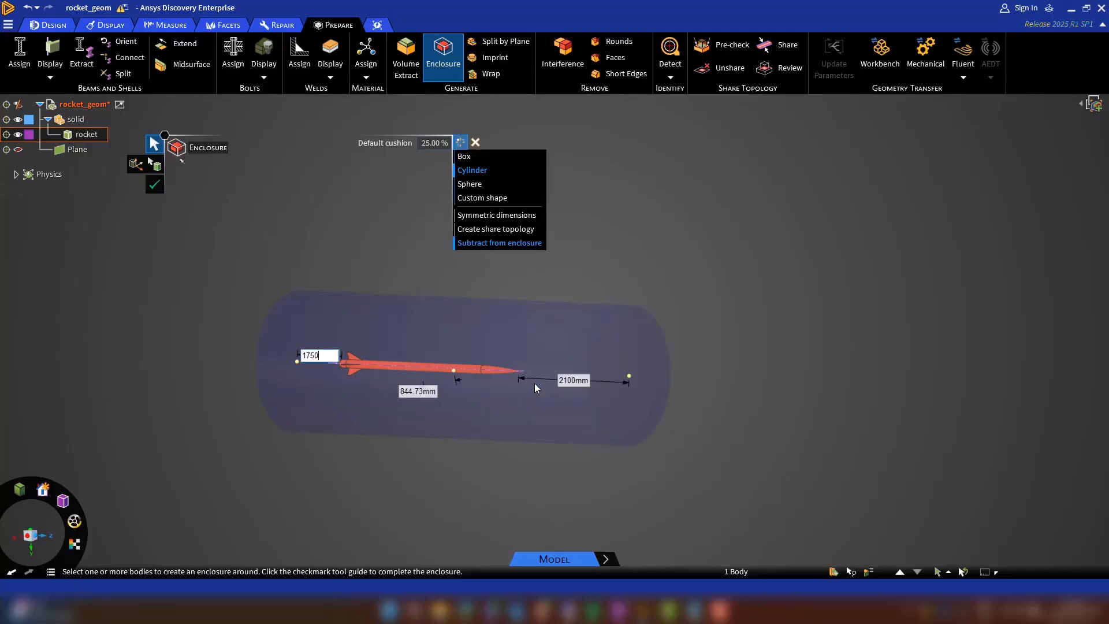
pyautogui.press('Return')
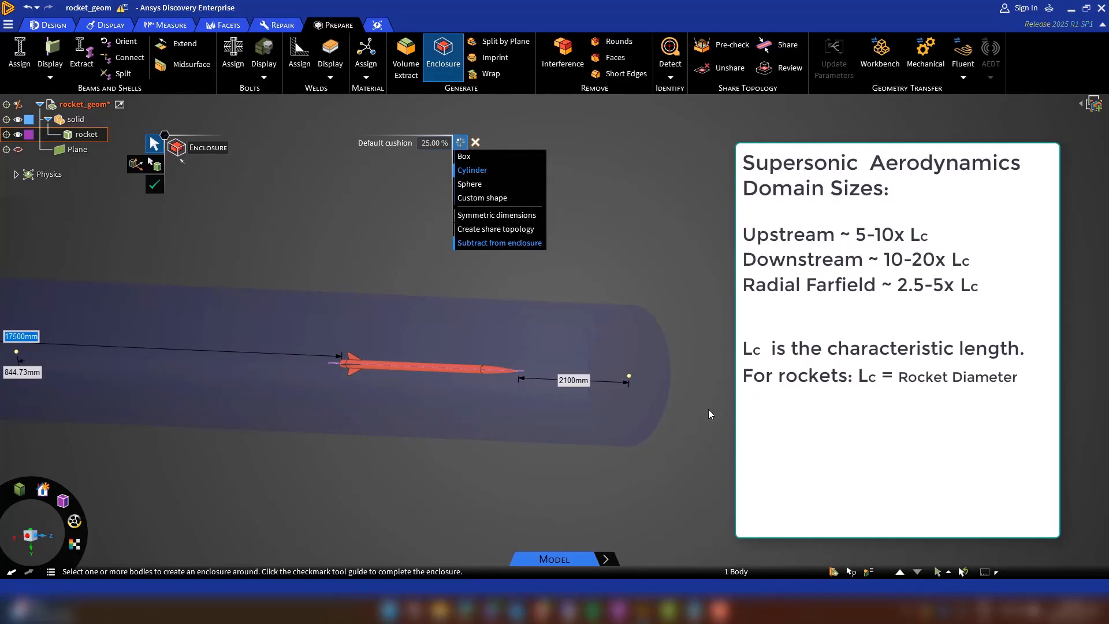
pyautogui.scroll(-1, 708, 408)
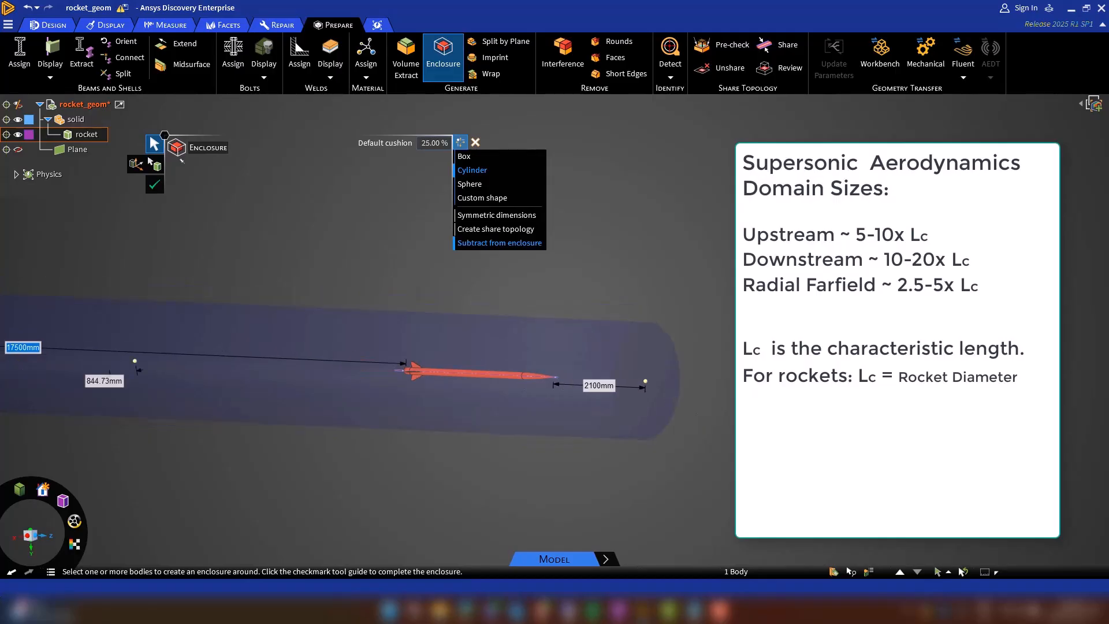
pyautogui.scroll(-1, 708, 408)
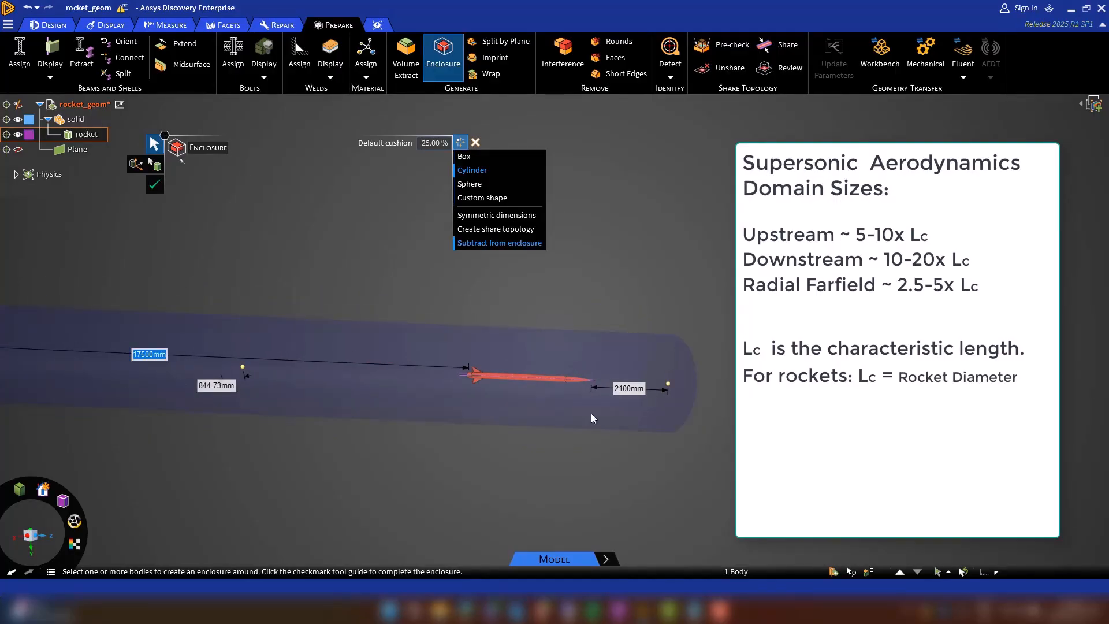
# Set the radial cushion of the cylindrical enclosure to 1400 mm and create the enclosure.
pyautogui.click(217, 385)
pyautogui.write('1400mm')
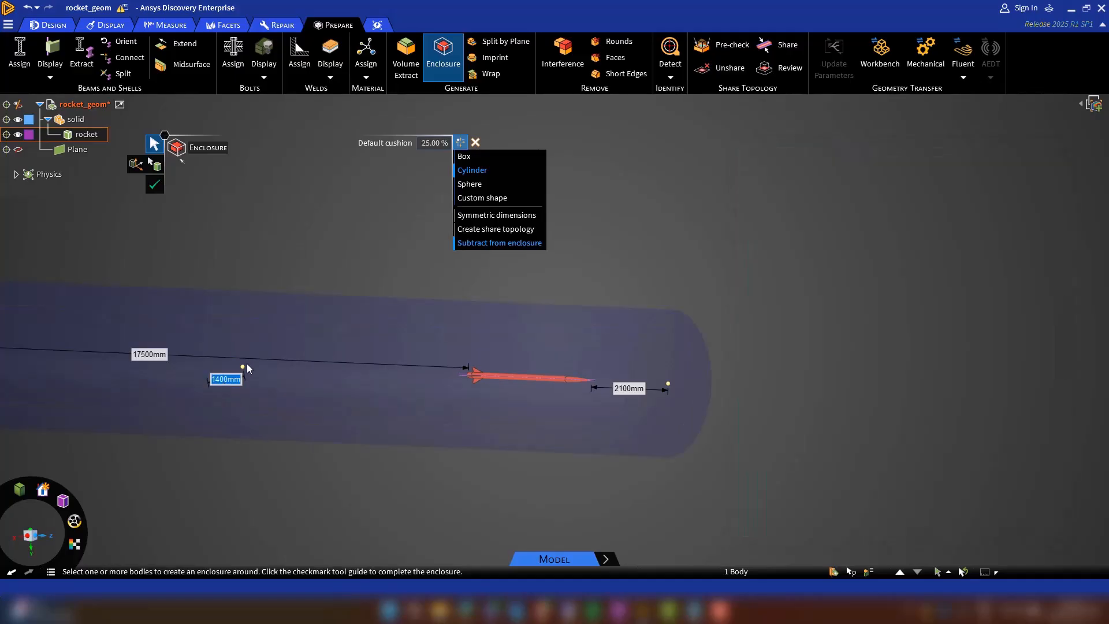
pyautogui.scroll(-3, 889, 403)
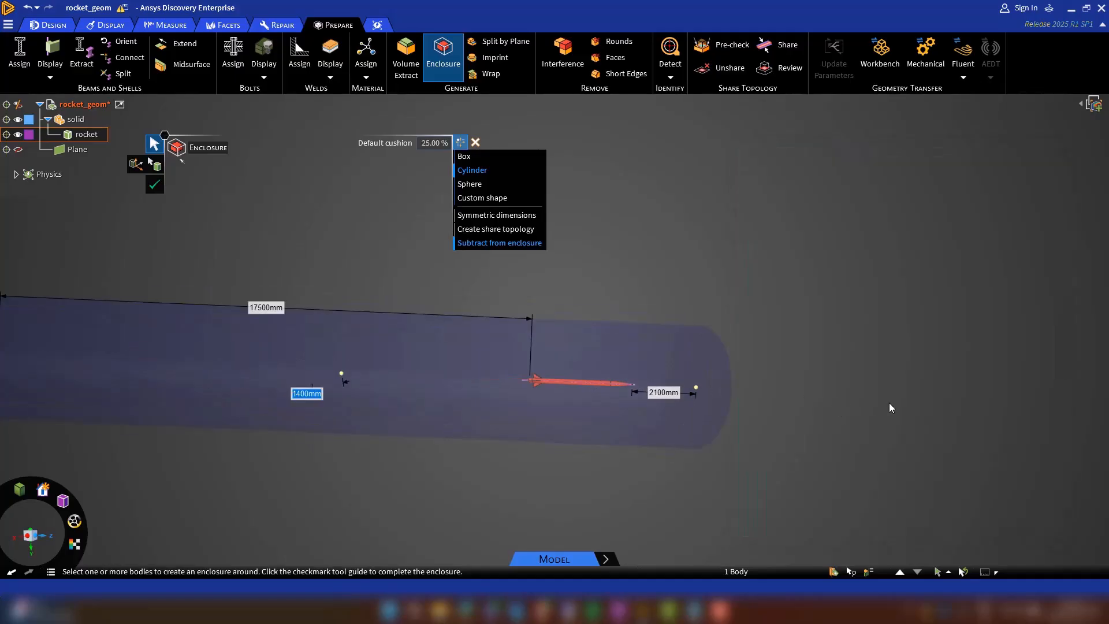
pyautogui.click(155, 186)
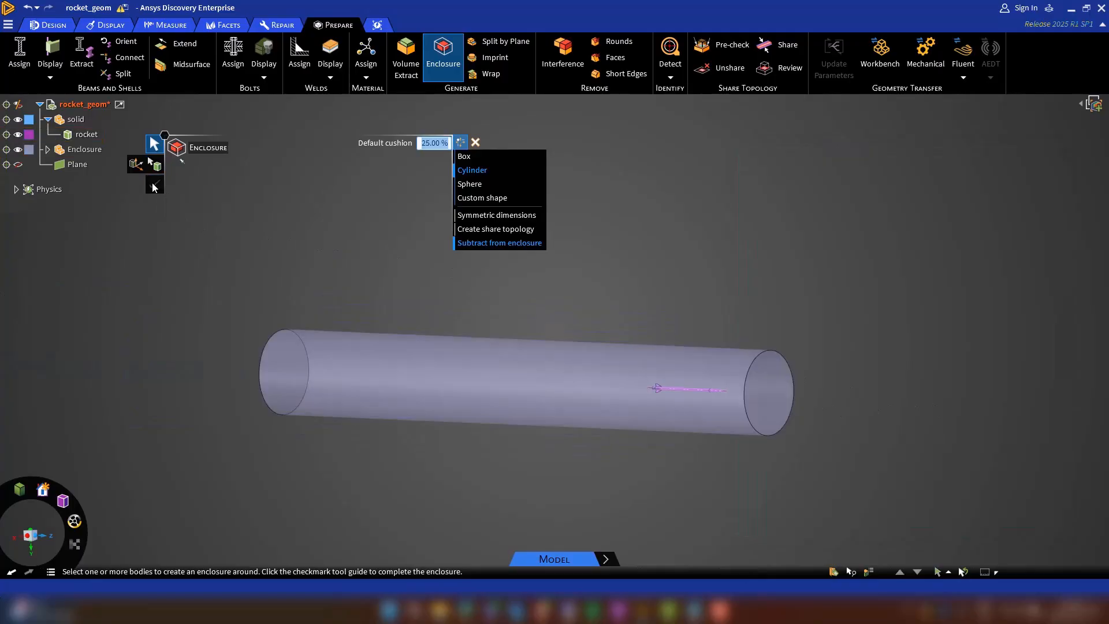
# Change the color of the Enclosure component to blue and leave the Enclosure tool.
pyautogui.click(29, 149)
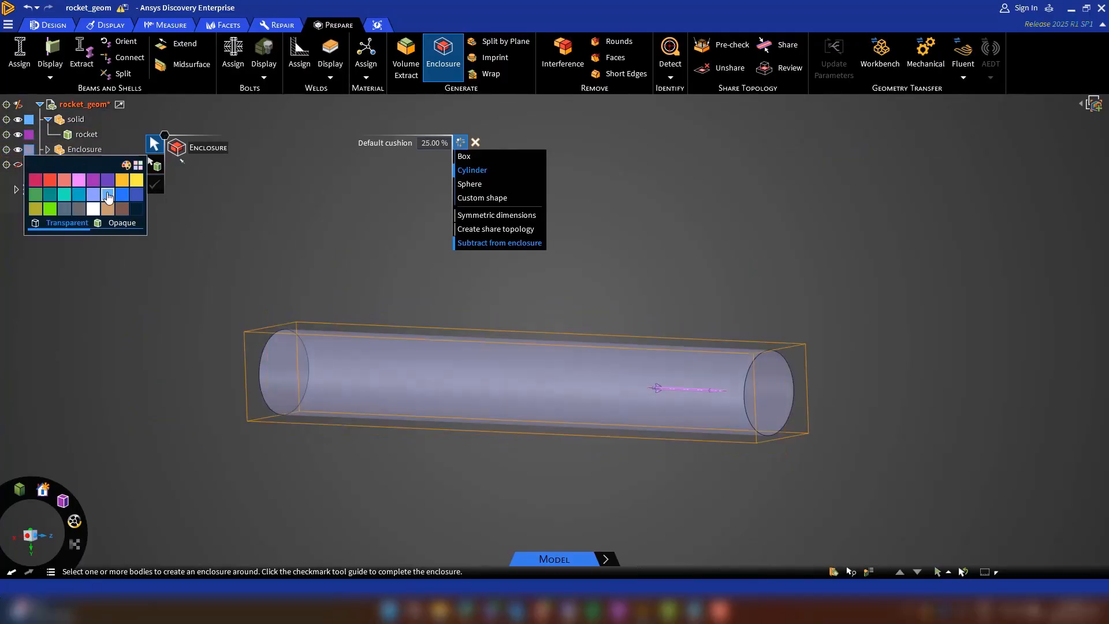
pyautogui.click(108, 196)
pyautogui.moveTo(324, 450); pyautogui.dragTo(407, 453, button='middle')
pyautogui.press('Escape')
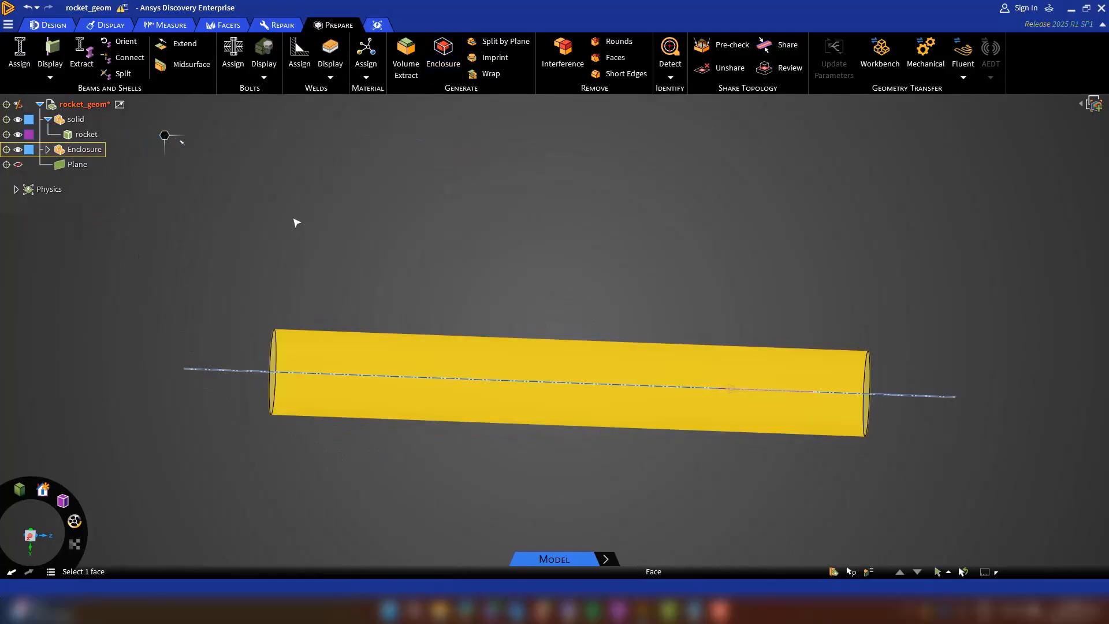
# Examine the enclosure in section mode, hiding the rocket to check the subtracted cavity, and restore the rocket and the 3D view.
pyautogui.click(52, 25)
pyautogui.click(68, 52)
pyautogui.scroll(5, 815, 431)
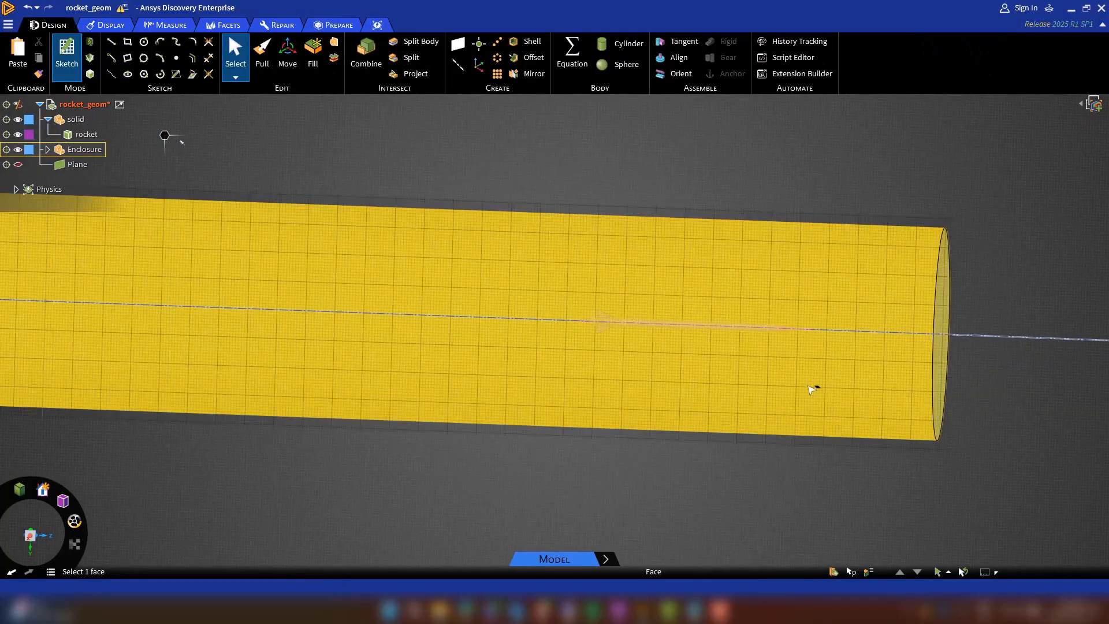
pyautogui.scroll(2, 815, 399)
pyautogui.press('x')
pyautogui.scroll(1, 706, 373)
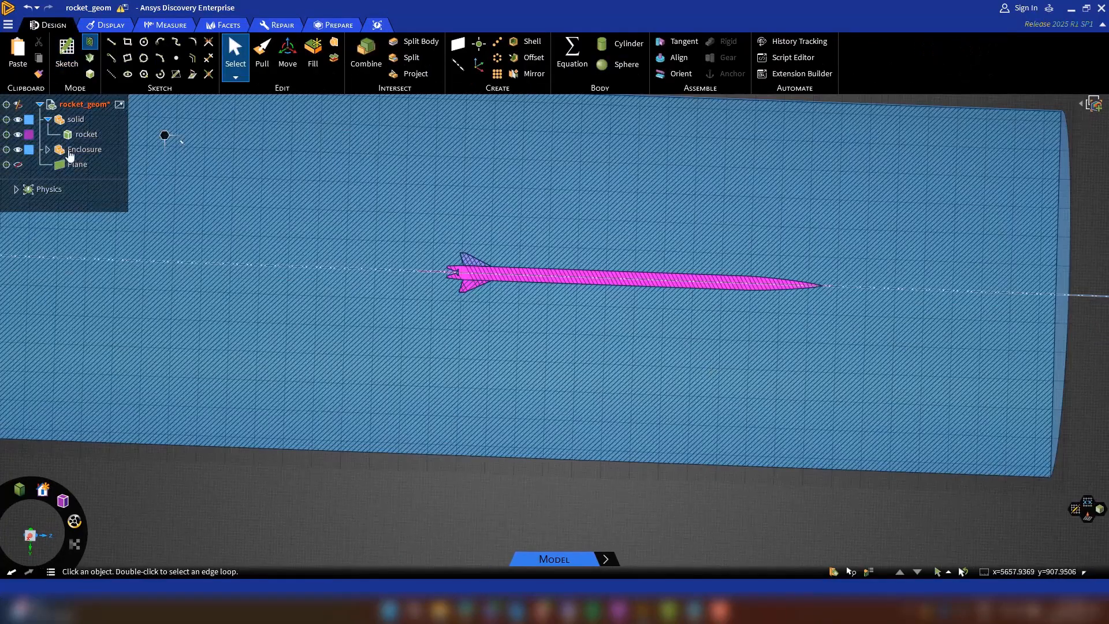
pyautogui.click(17, 136)
pyautogui.scroll(3, 517, 287)
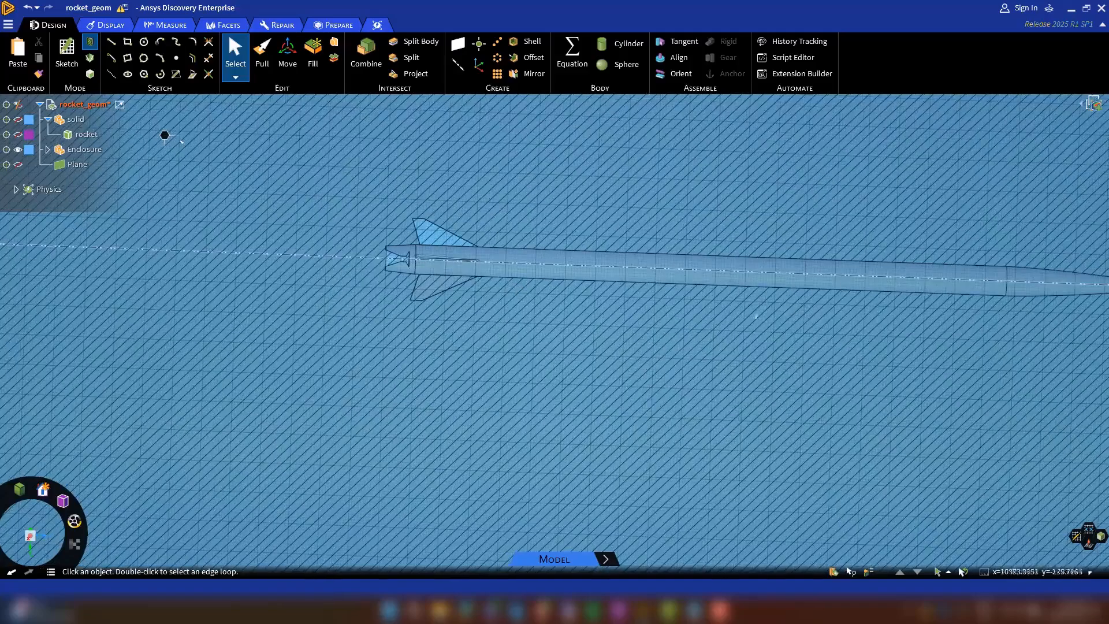
pyautogui.scroll(-5, 756, 317)
pyautogui.click(17, 136)
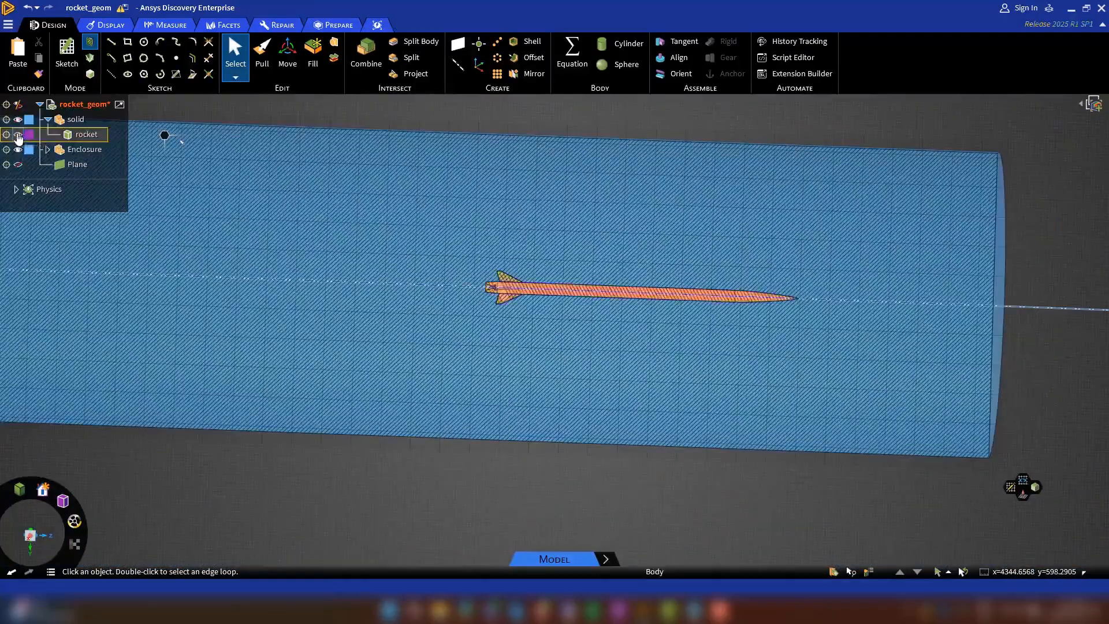
pyautogui.press('d')
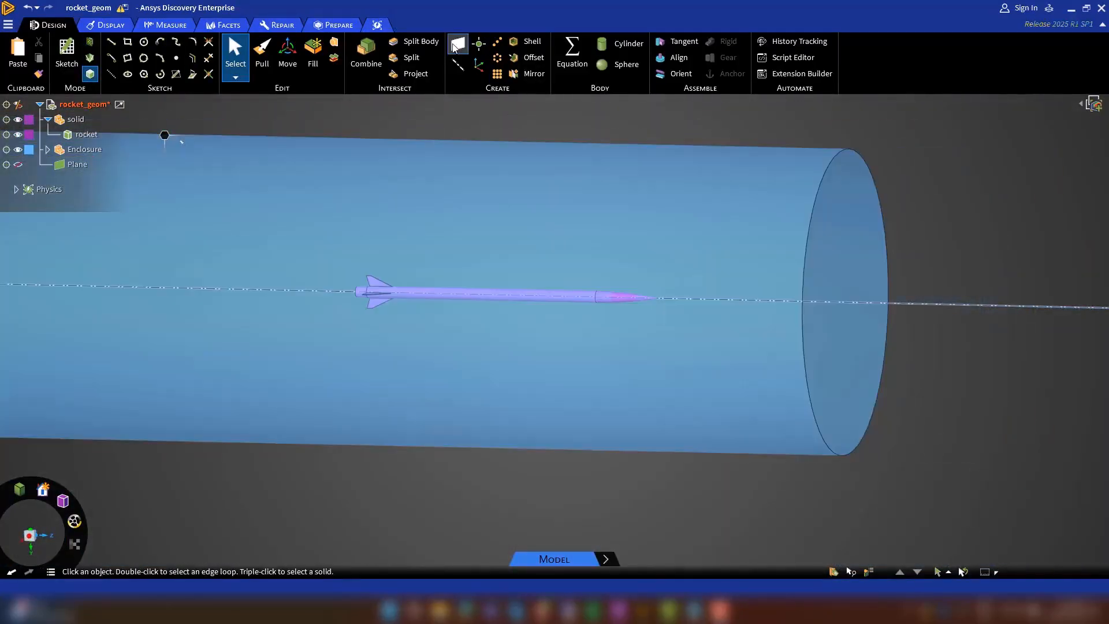
# Create a plane through the long axis of the cylindrical enclosure.
pyautogui.click(455, 46)
pyautogui.click(927, 305)
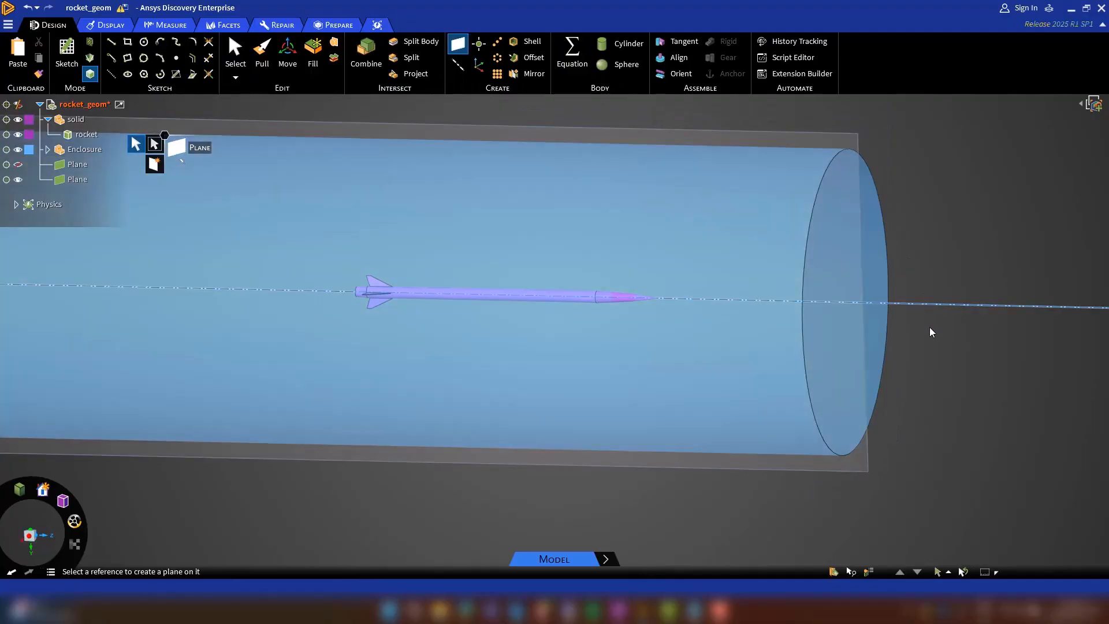
pyautogui.press('Escape')
pyautogui.moveTo(966, 393); pyautogui.dragTo(844, 381, button='middle')
pyautogui.click(843, 378)
pyautogui.press('Escape')
# Rotate the new plane 45° about the enclosure's axis with the Move tool.
pyautogui.click(287, 55)
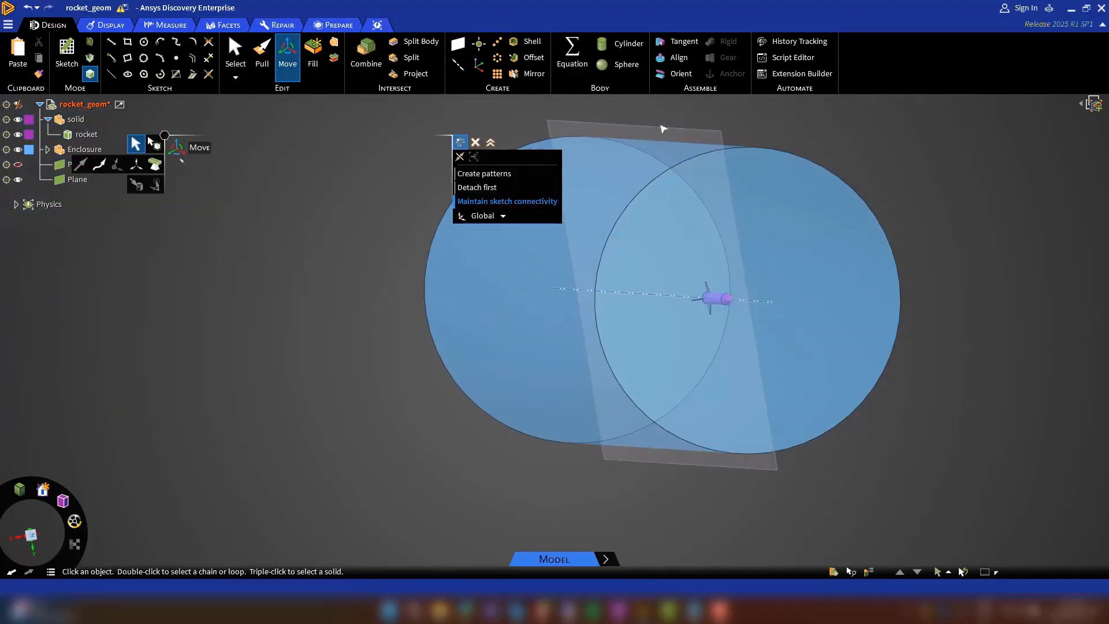
pyautogui.click(645, 254)
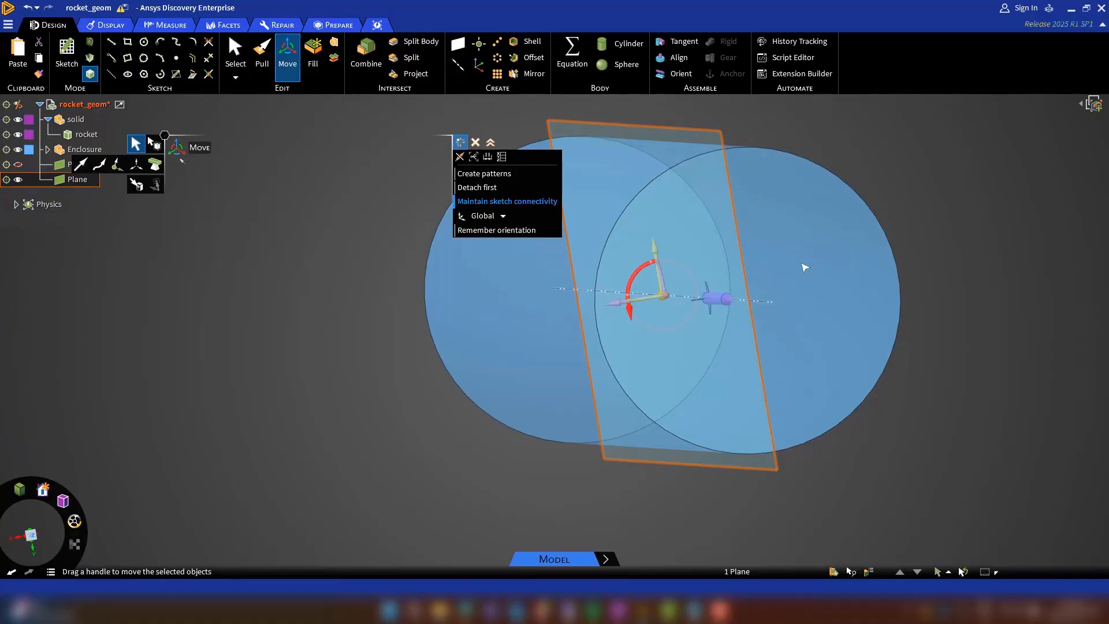
pyautogui.press('Return')
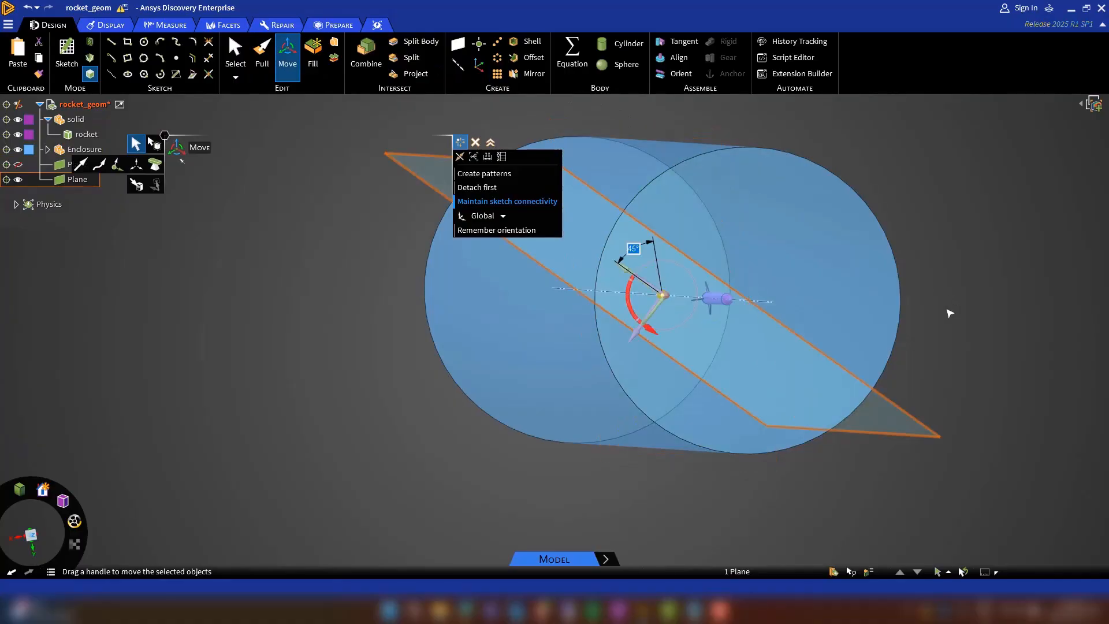
pyautogui.press('Escape')
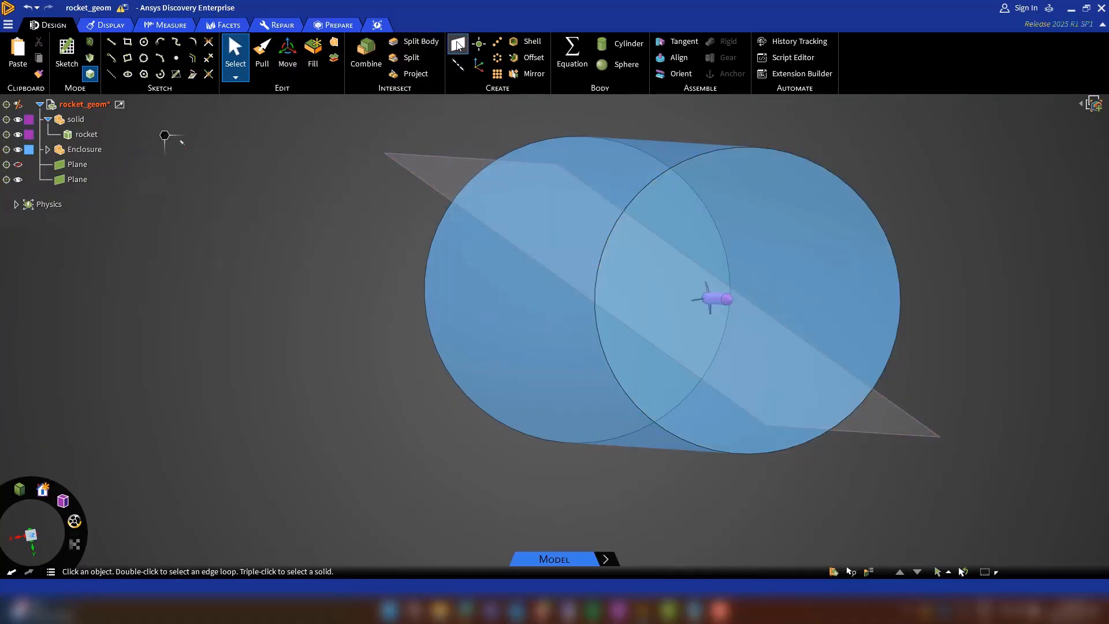
# Create a second plane through the enclosure's axis and rotate it -45° about that axis.
pyautogui.click(458, 44)
pyautogui.click(768, 301)
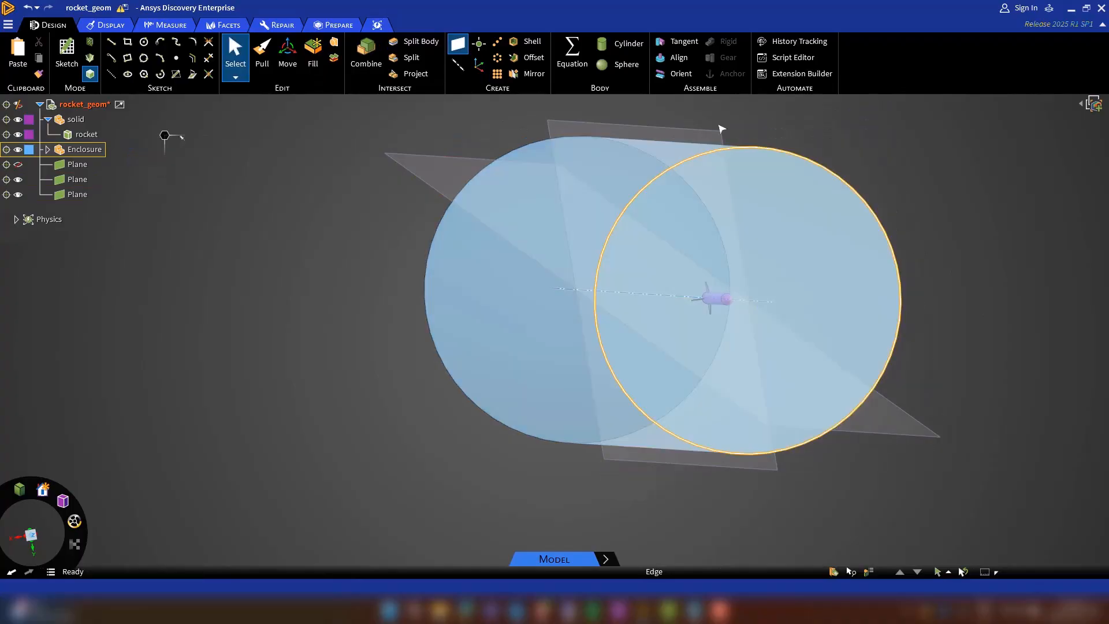
pyautogui.click(720, 136)
pyautogui.press('m')
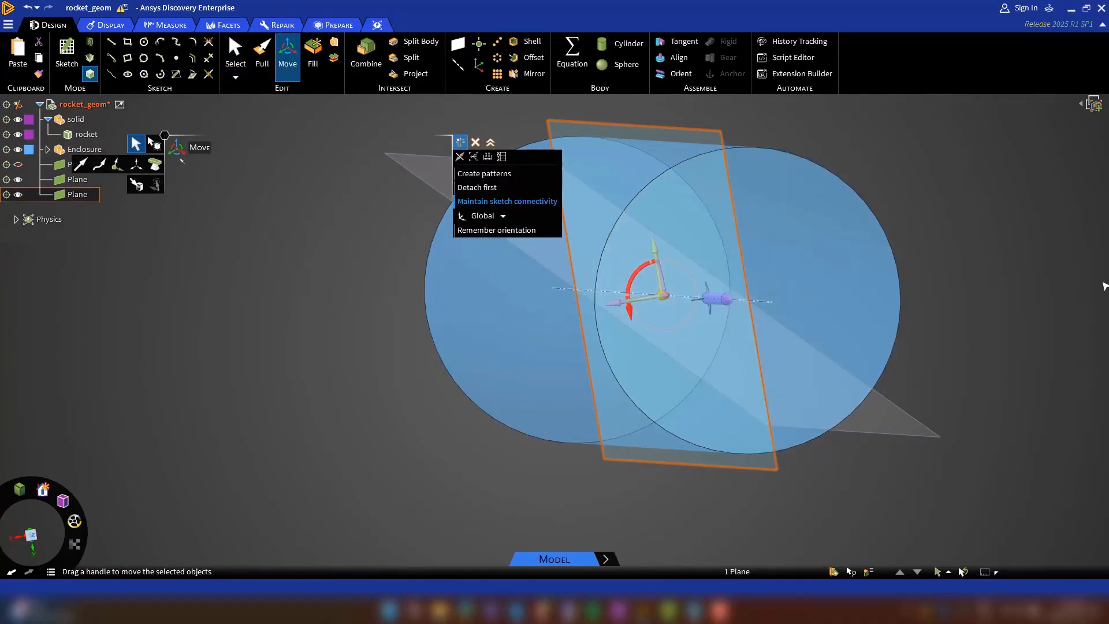
pyautogui.write('-45')
pyautogui.press('Return')
pyautogui.press('Escape')
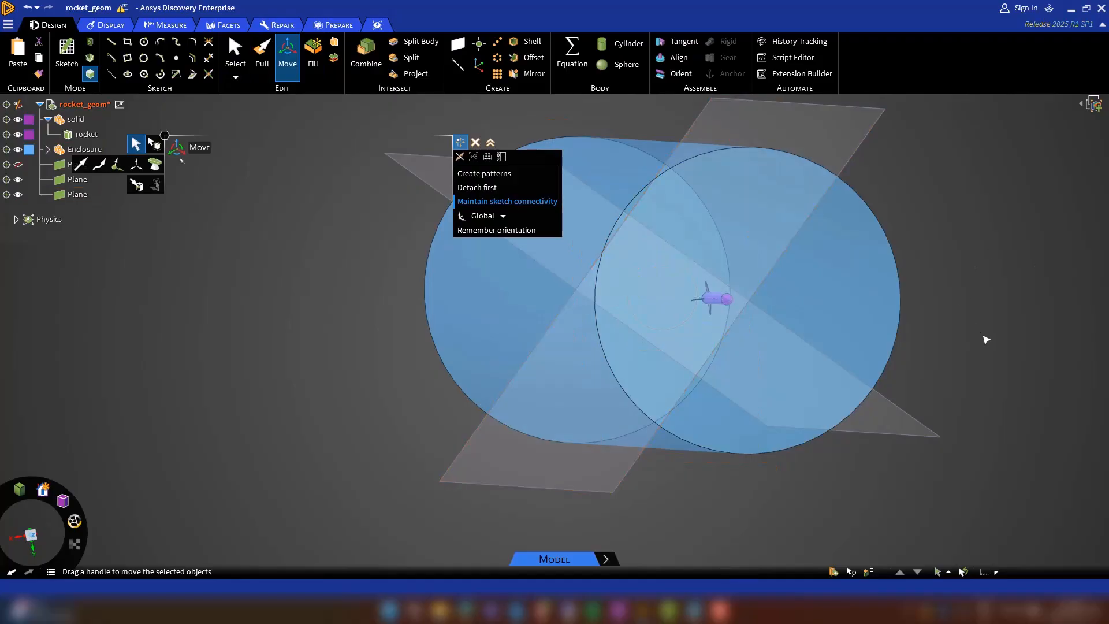
# Split the enclosure body with both rotated planes, using Split Body.
pyautogui.moveTo(999, 346)
pyautogui.mouseDown(button='middle')
pyautogui.moveTo(989, 342)
pyautogui.moveTo(1014, 343)
pyautogui.mouseUp(button='middle')
pyautogui.scroll(-3, 955, 473)
pyautogui.moveTo(916, 512); pyautogui.dragTo(826, 507, button='middle')
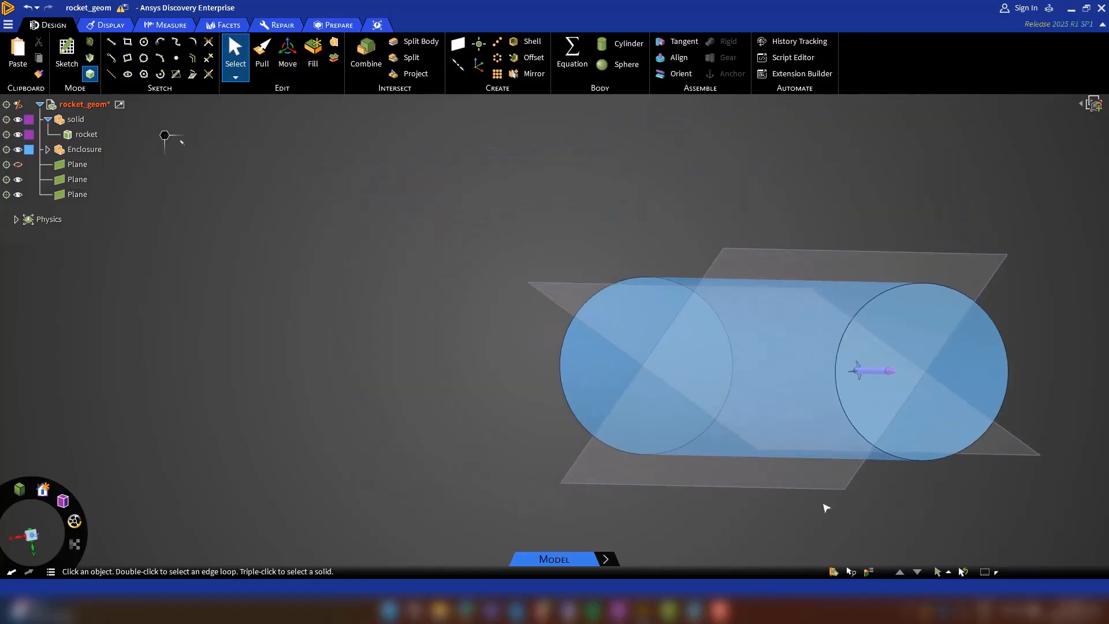
pyautogui.scroll(-3, 445, 409)
pyautogui.scroll(2, 734, 459)
pyautogui.scroll(2, 734, 459)
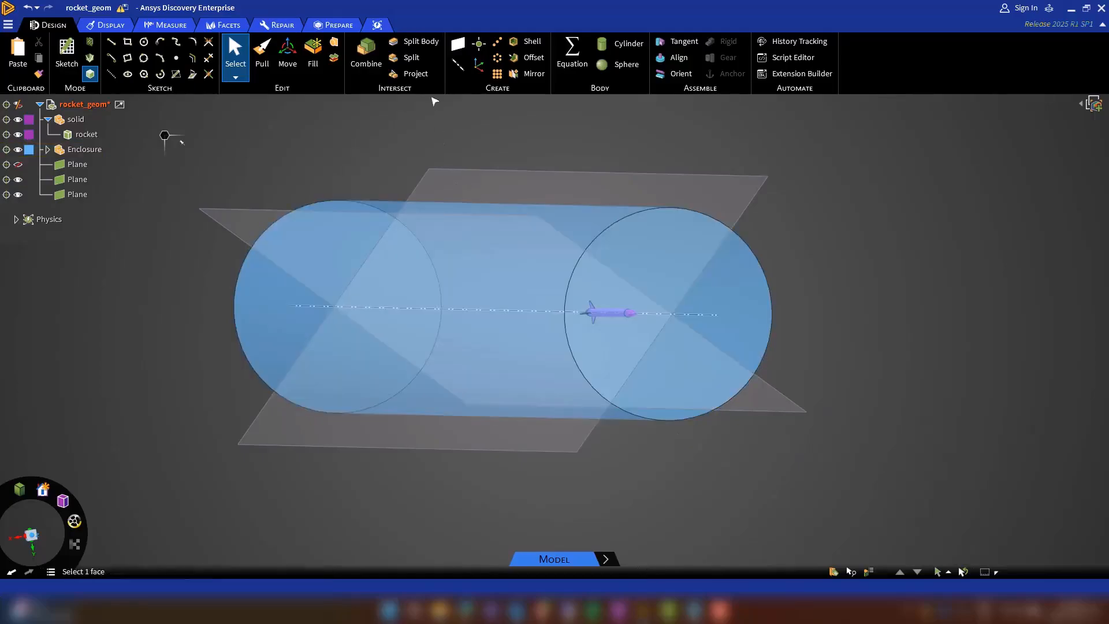
pyautogui.click(413, 42)
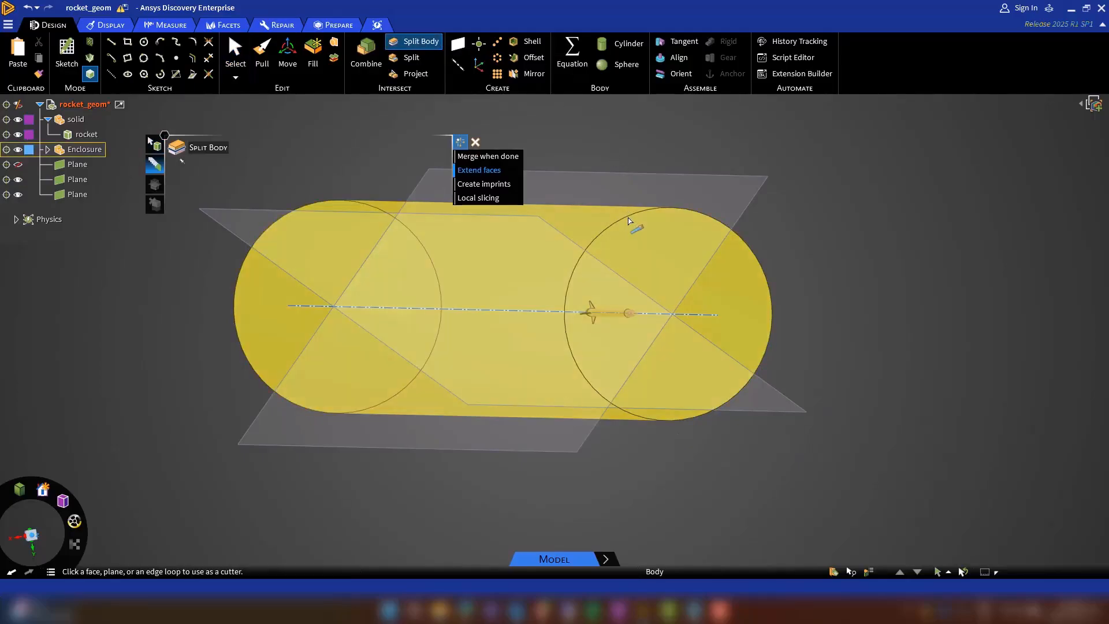
pyautogui.click(634, 224)
pyautogui.click(751, 206)
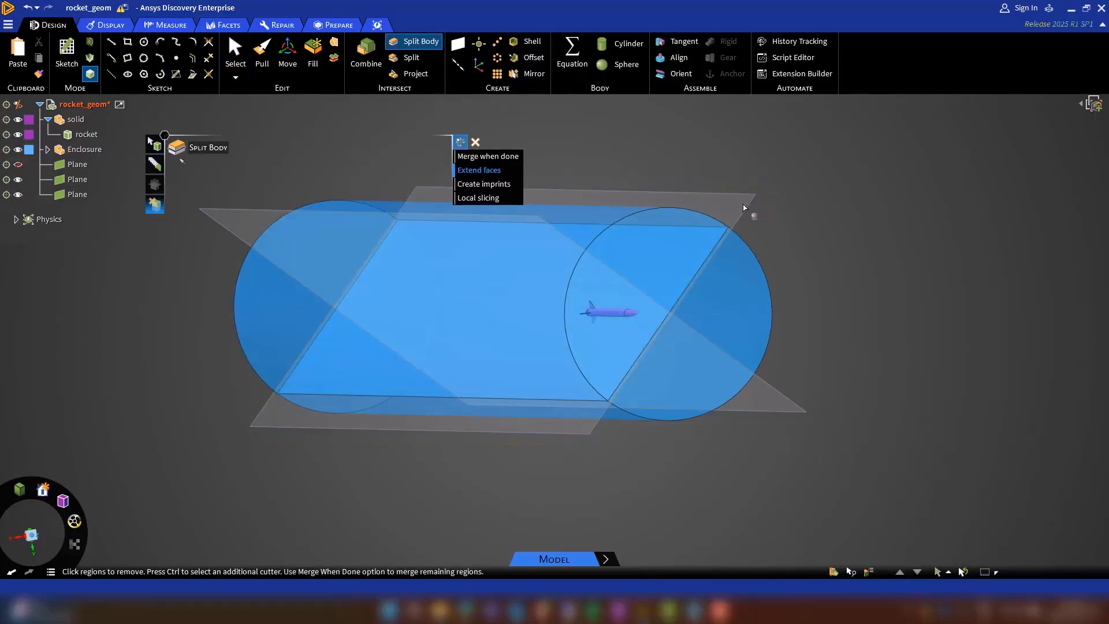
pyautogui.click(154, 164)
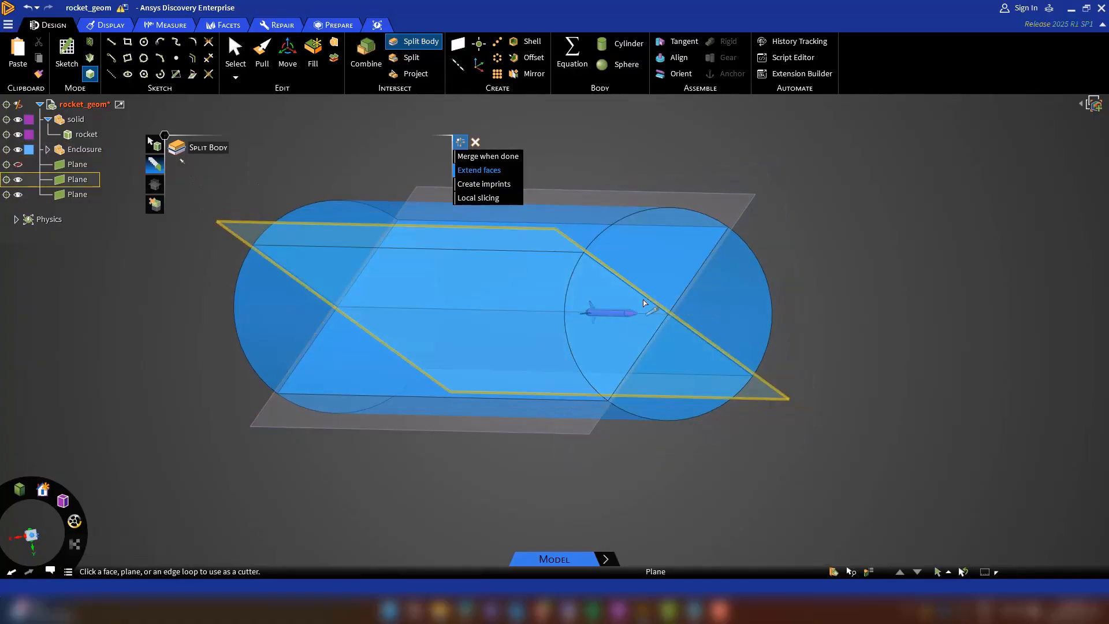
pyautogui.click(643, 302)
# Delete three of the four split enclosure bodies, keeping only the quarter wedge above the rocket.
pyautogui.click(48, 151)
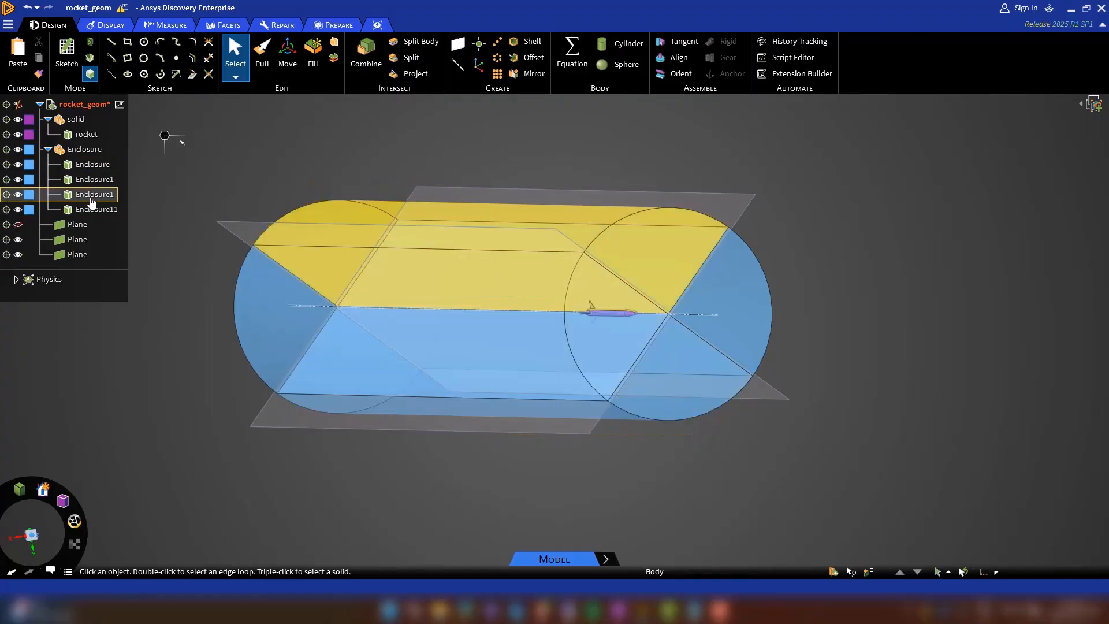
pyautogui.click(89, 166)
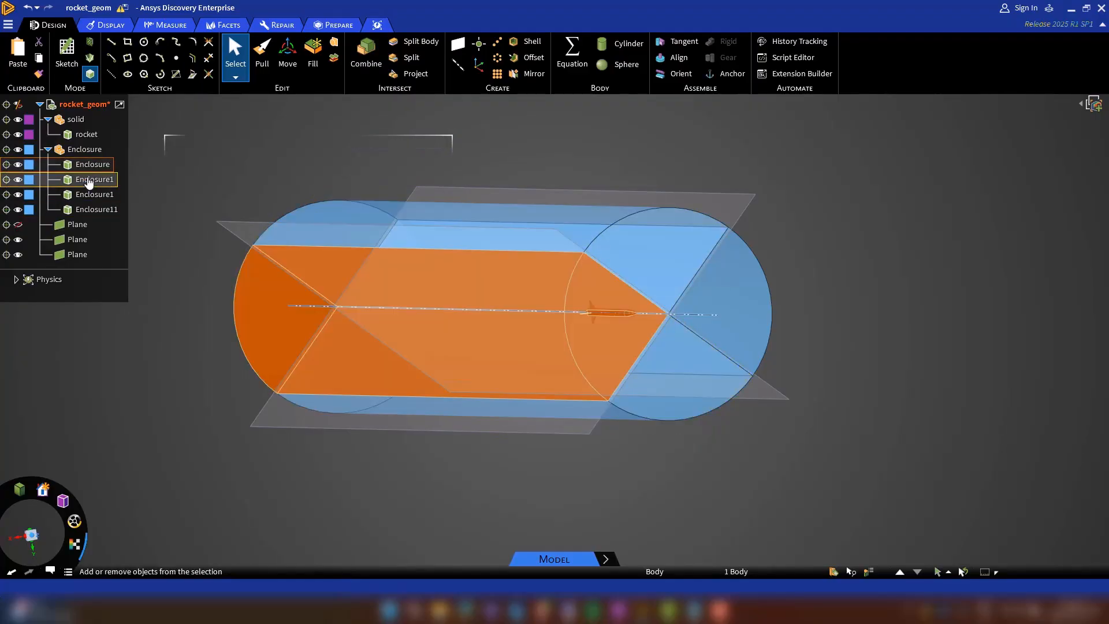
pyautogui.keyDown('ctrl'); pyautogui.click(89, 179); pyautogui.keyUp('ctrl')
pyautogui.keyDown('ctrl'); pyautogui.click(89, 195); pyautogui.keyUp('ctrl')
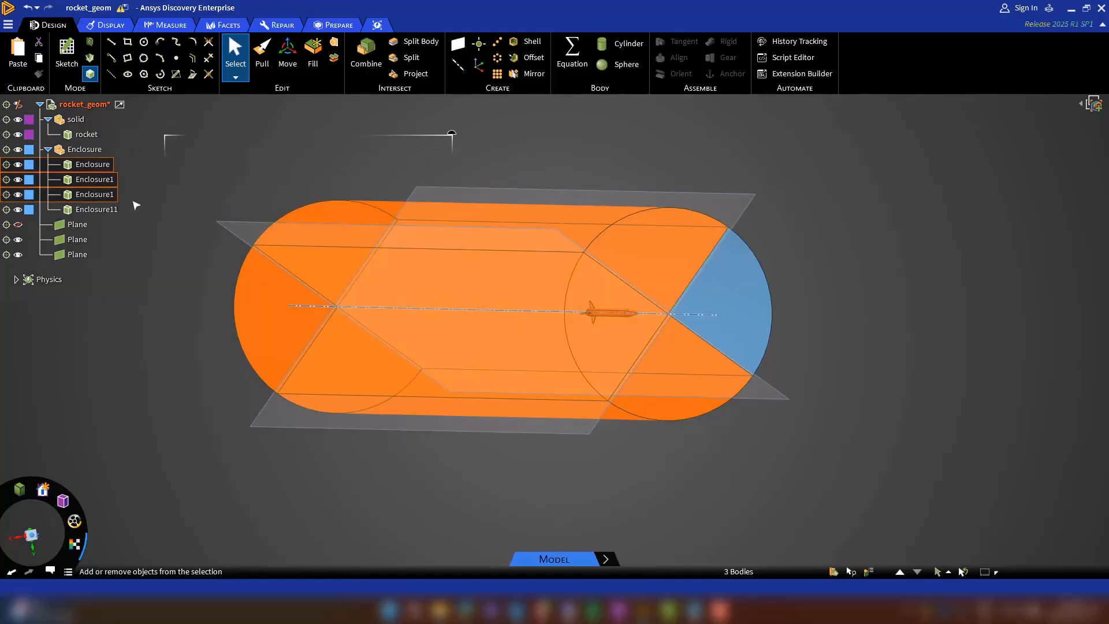
pyautogui.keyDown('ctrl'); pyautogui.click(92, 195); pyautogui.keyUp('ctrl')
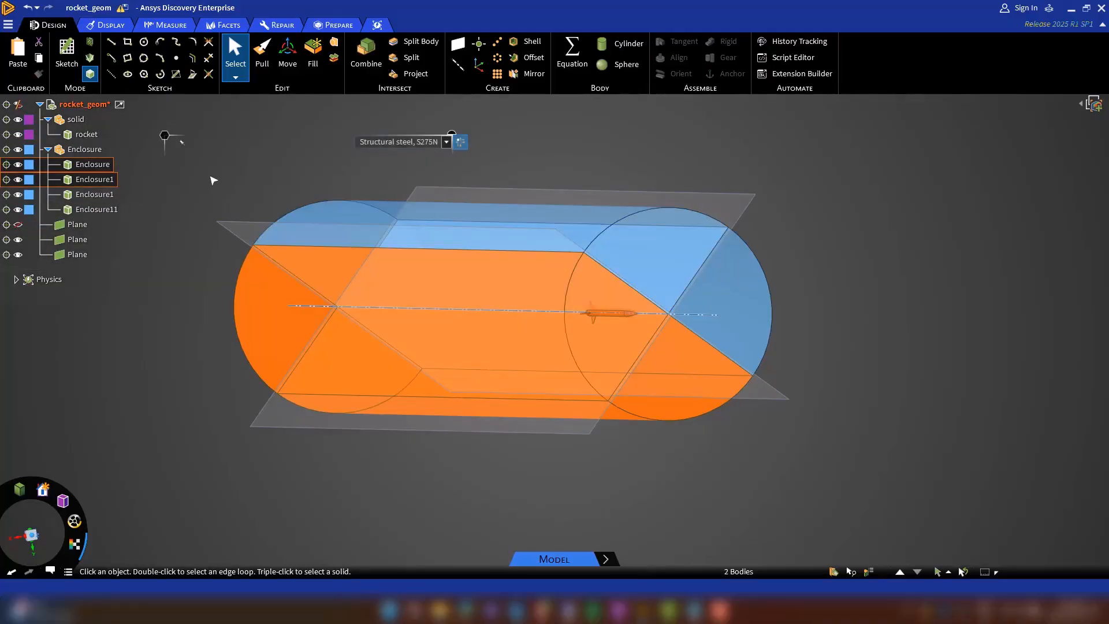
pyautogui.press('Delete')
pyautogui.rightClick(745, 300)
pyautogui.click(792, 501)
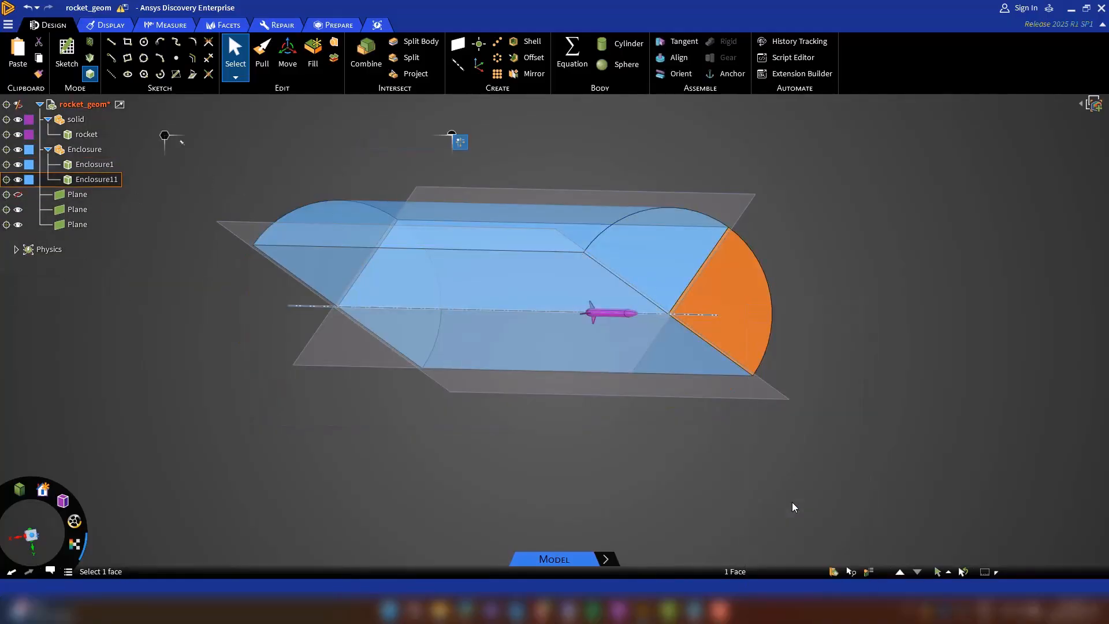
pyautogui.click(91, 179)
pyautogui.press('Delete')
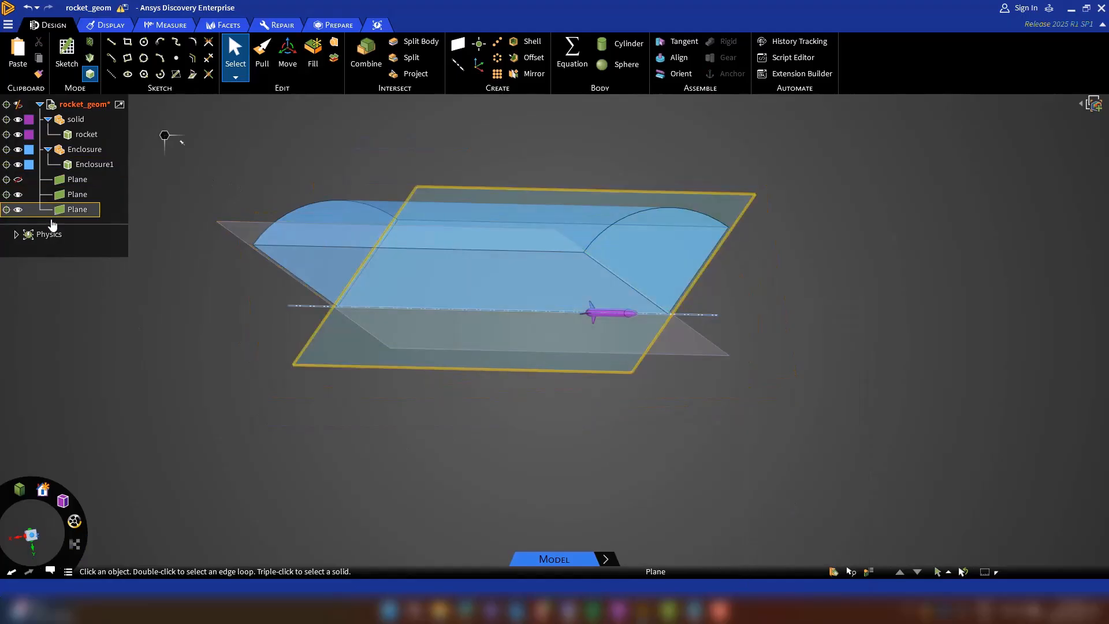
# Split the rocket body with both angled planes, using Split Body.
pyautogui.moveTo(733, 376); pyautogui.dragTo(735, 324, button='middle')
pyautogui.scroll(5, 735, 327)
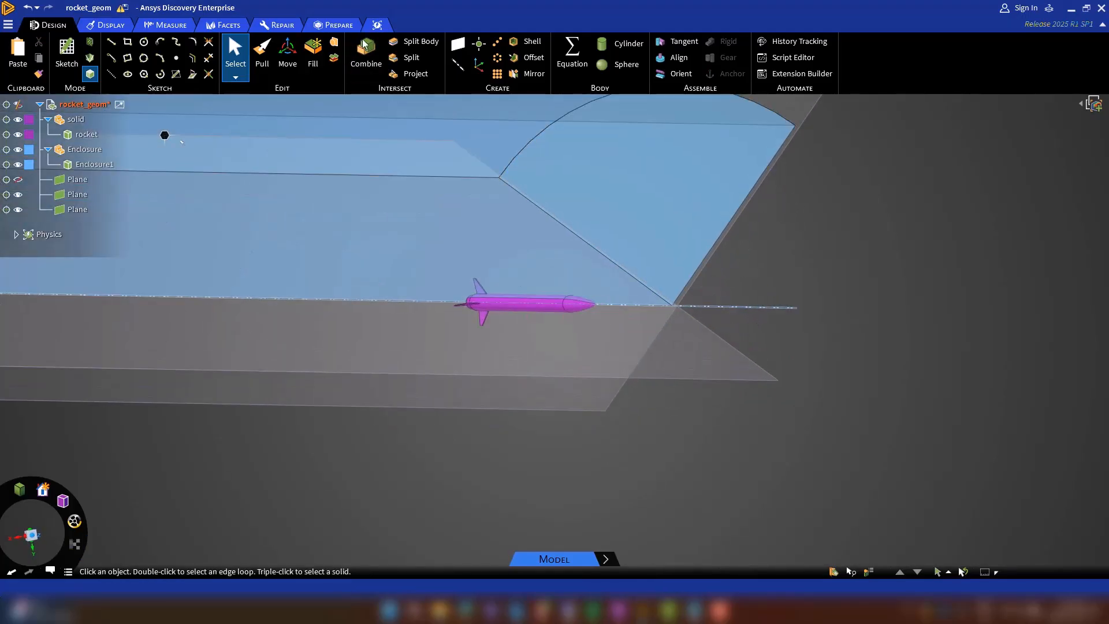
pyautogui.click(414, 41)
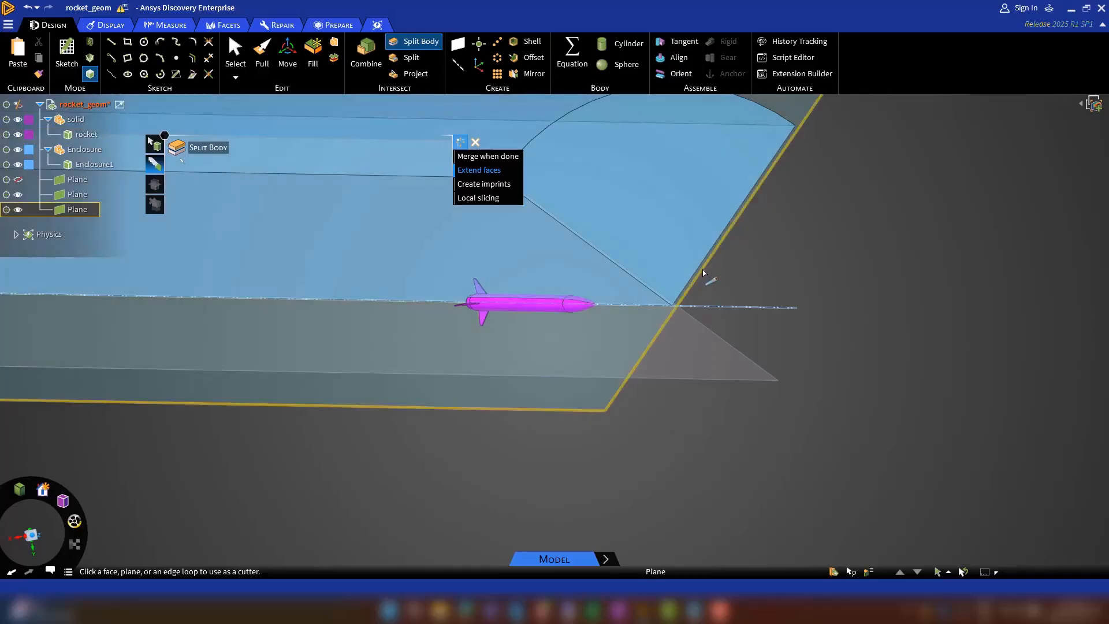
pyautogui.click(703, 272)
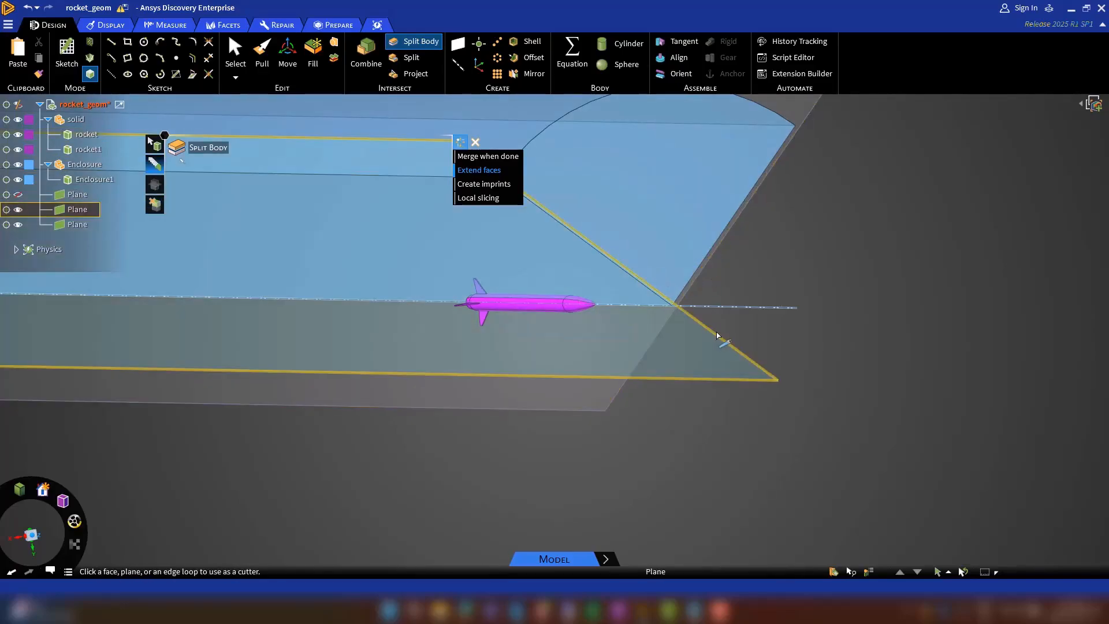
pyautogui.click(711, 332)
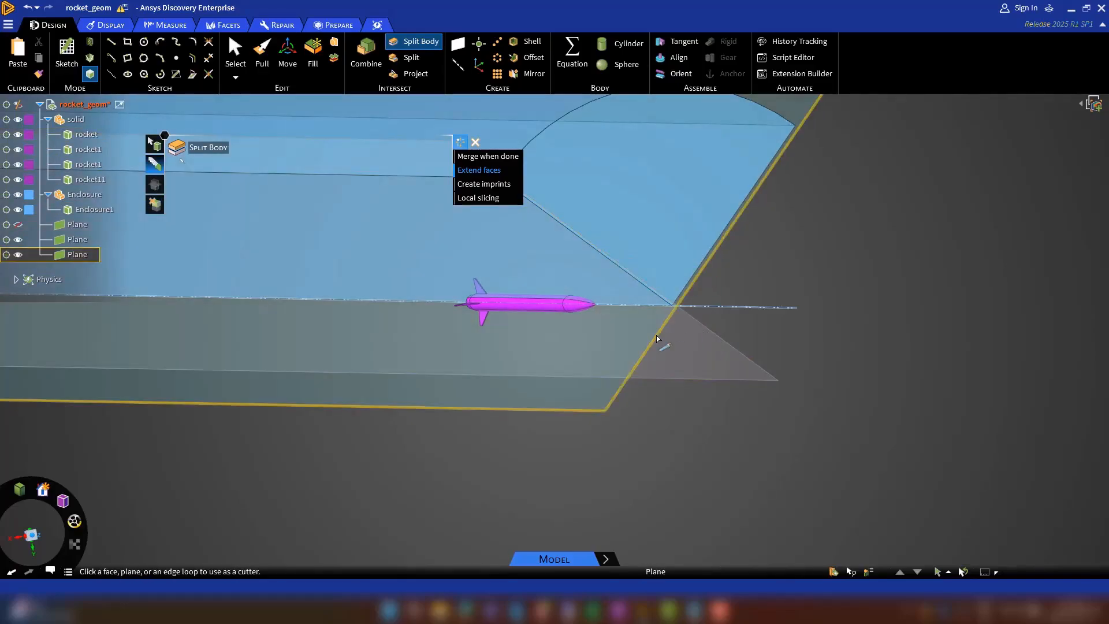
pyautogui.click(247, 202)
# Remove three of the four split rocket pieces, keeping only the quarter that lies within the remaining enclosure wedge.
pyautogui.click(154, 204)
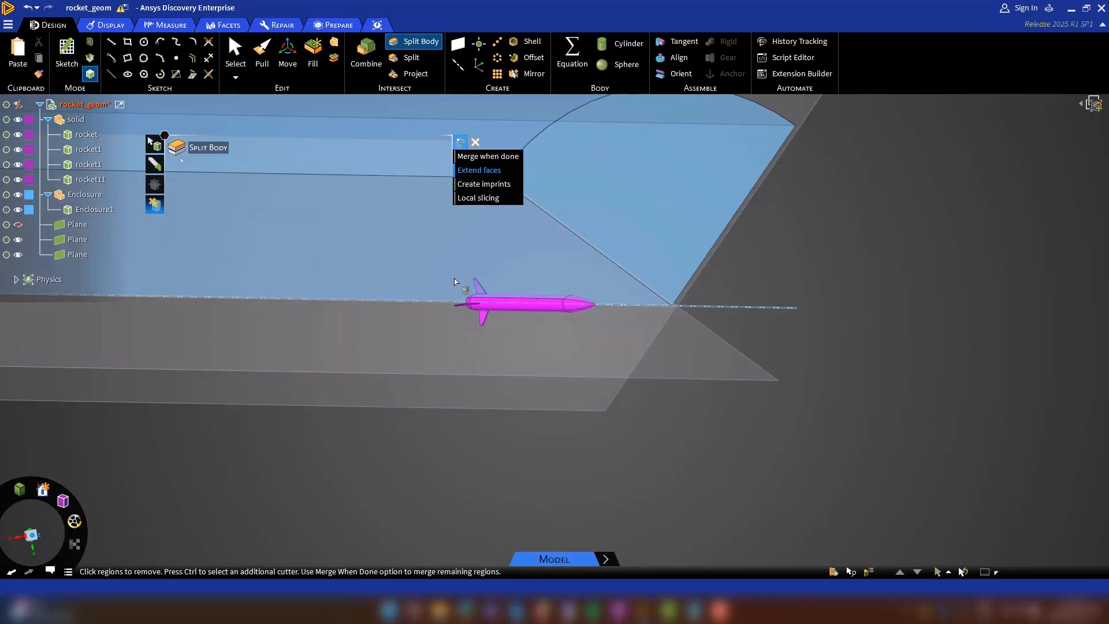
pyautogui.click(549, 309)
pyautogui.scroll(3, 564, 304)
pyautogui.click(564, 304)
pyautogui.moveTo(667, 317); pyautogui.dragTo(628, 321, button='middle')
pyautogui.click(751, 285)
pyautogui.scroll(-5, 502, 345)
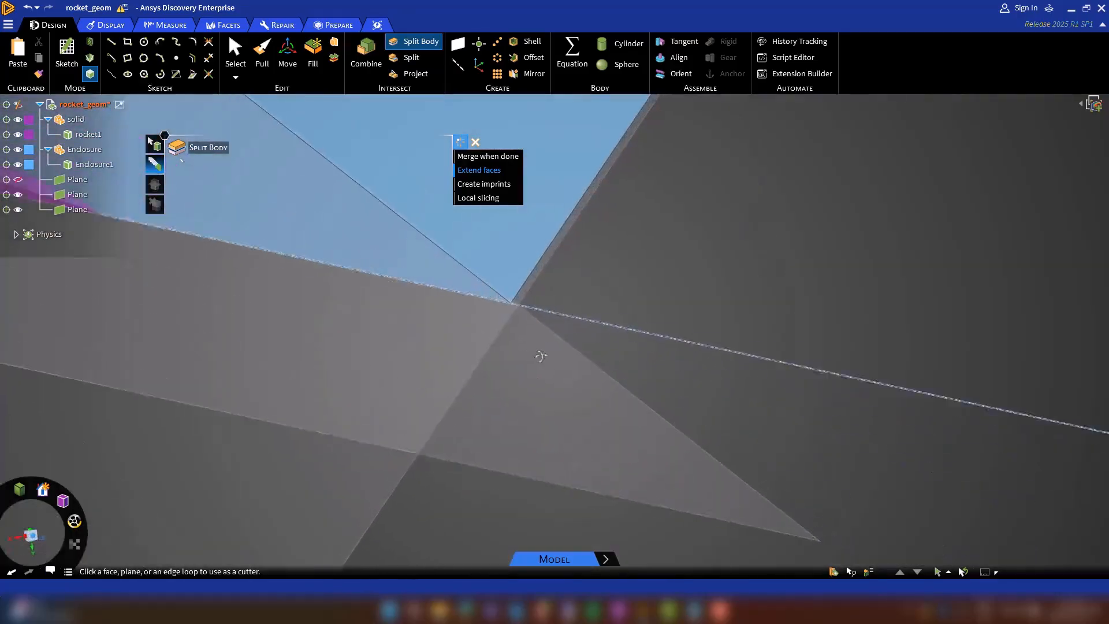
pyautogui.press('Escape')
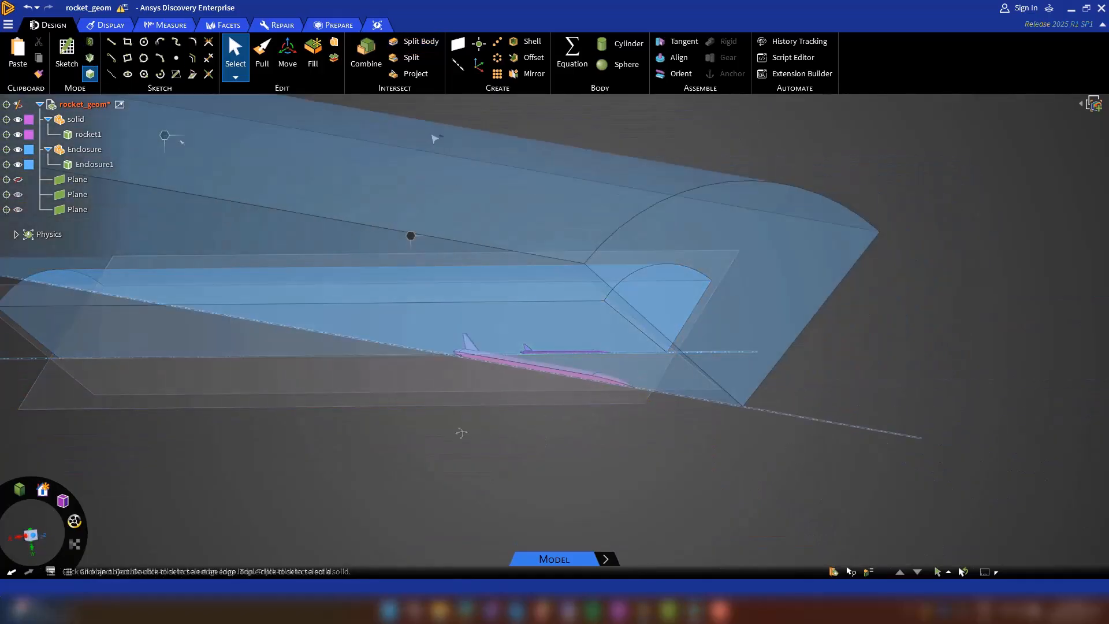
# Hide the planes and the solid component, and rename the remaining enclosure body as fluid.
pyautogui.moveTo(461, 432); pyautogui.dragTo(519, 414, button='middle')
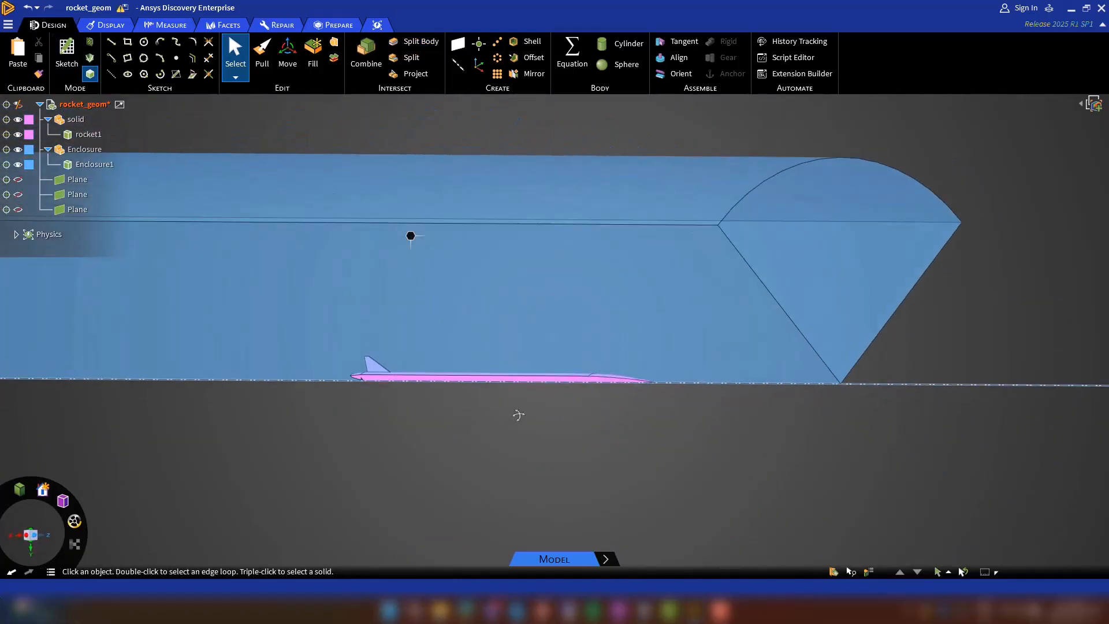
pyautogui.click(17, 119)
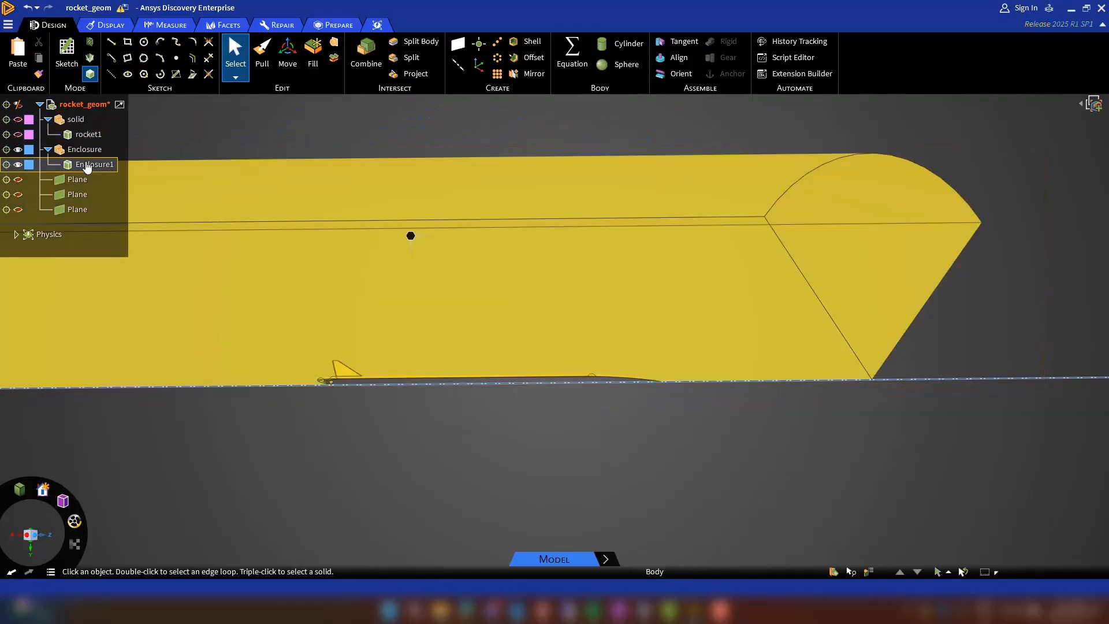
pyautogui.rightClick(86, 164)
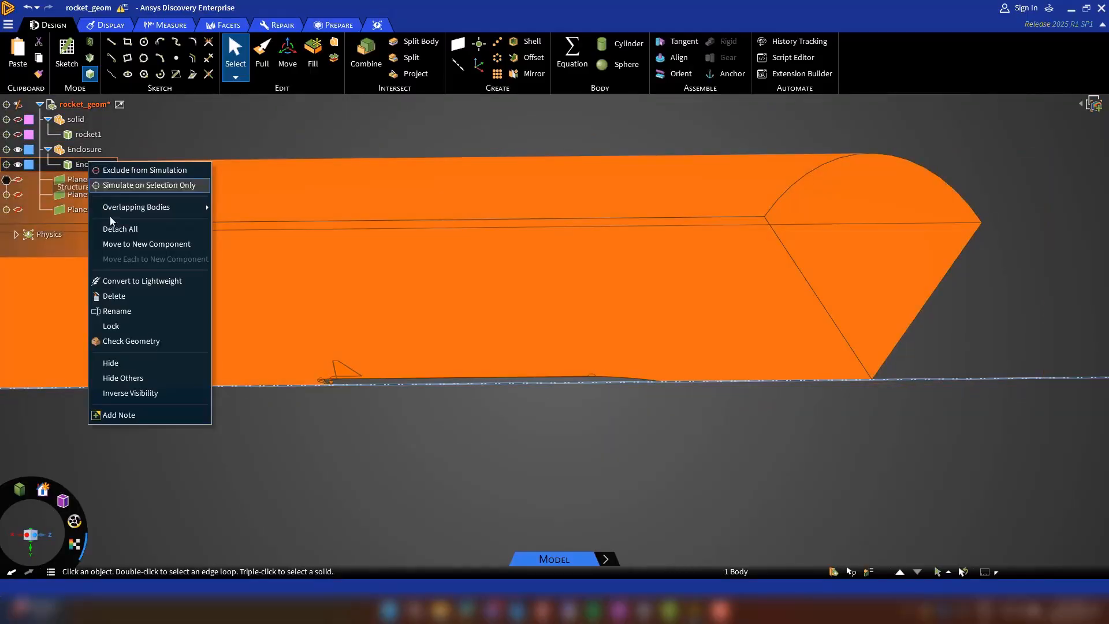
pyautogui.click(123, 311)
pyautogui.write('fluid')
pyautogui.click(291, 438)
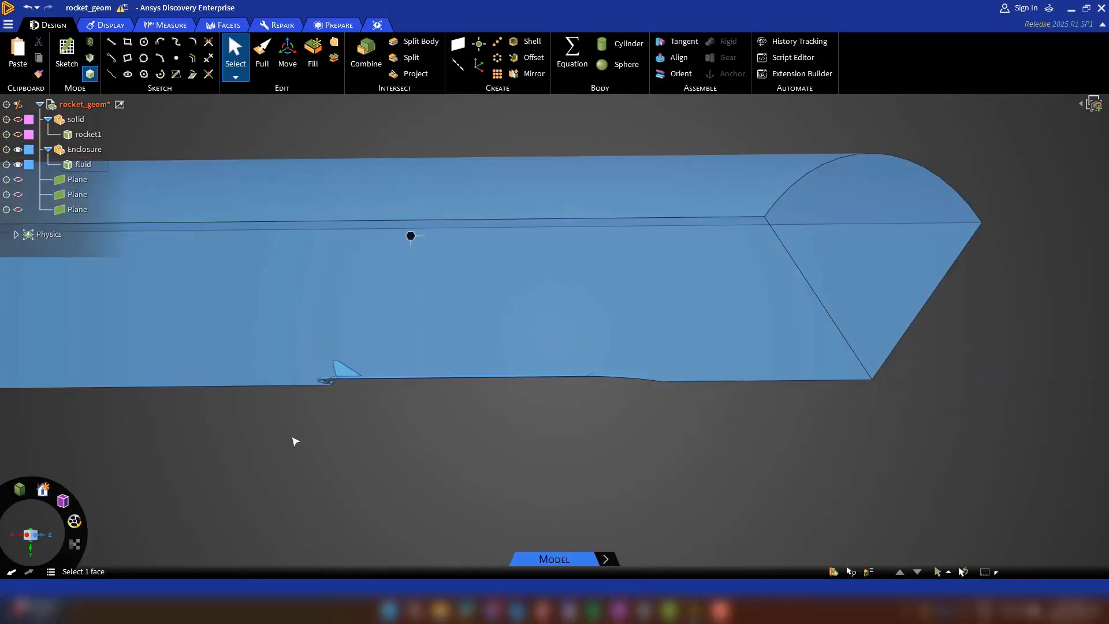
# Create the named selections inlet-atm for the end face ahead of the rocket's nose and farfield for the curved outer face.
pyautogui.click(867, 286)
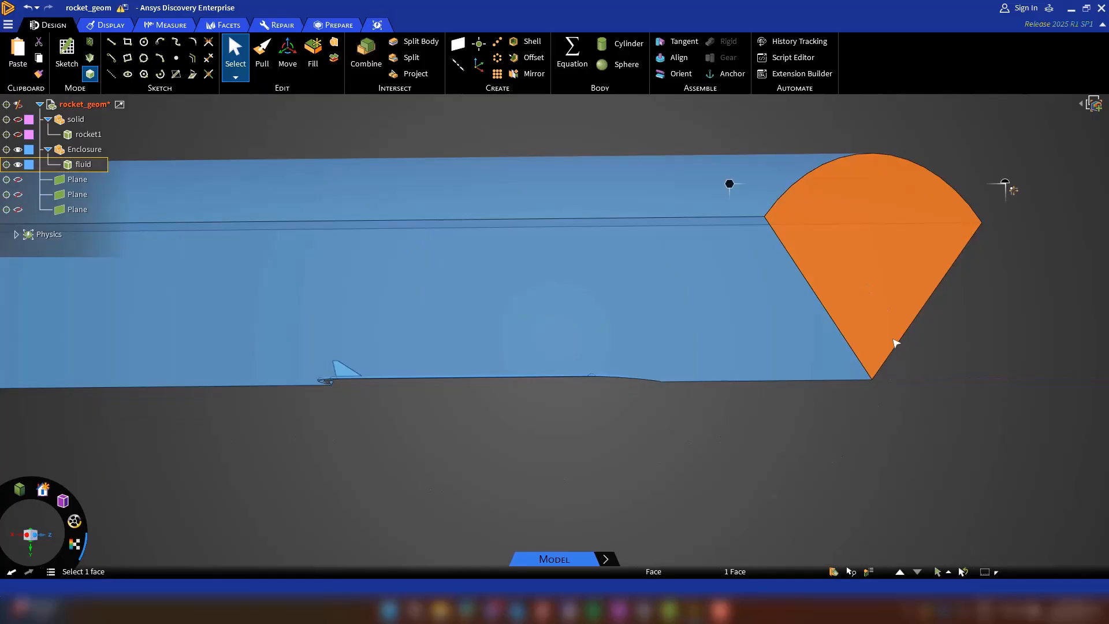
pyautogui.click(834, 571)
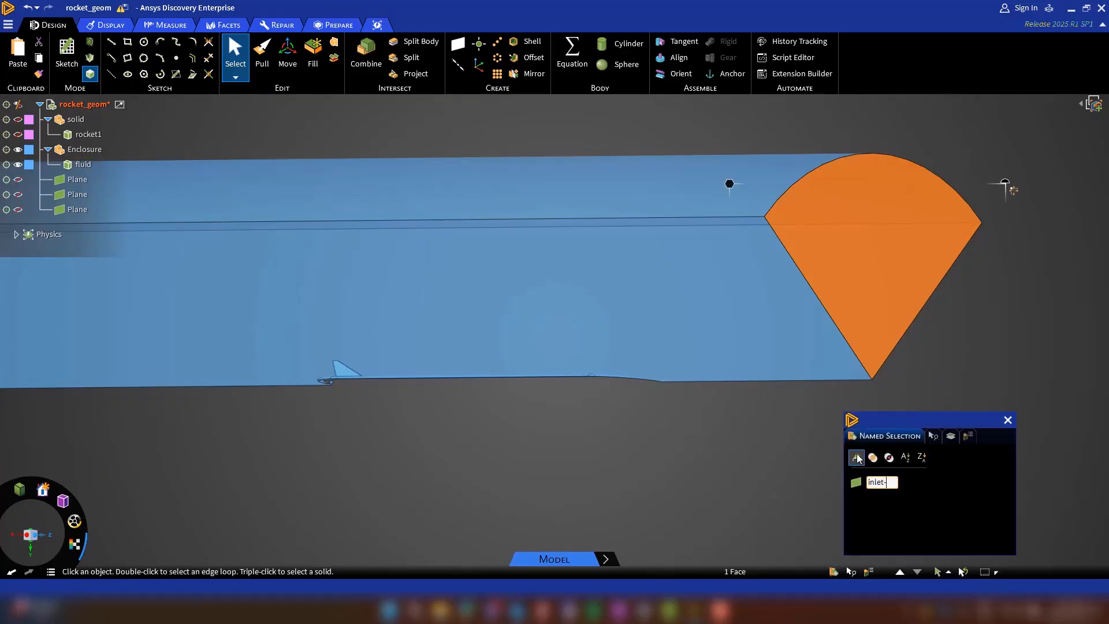
pyautogui.press('Return')
pyautogui.click(638, 175)
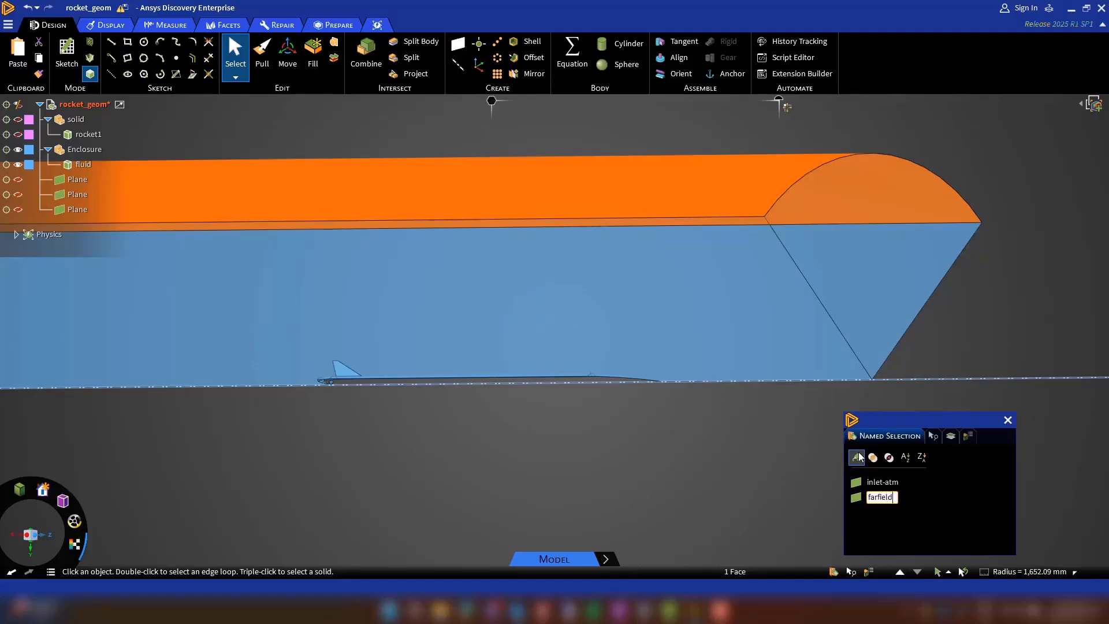
pyautogui.scroll(-5, 641, 406)
pyautogui.click(578, 428)
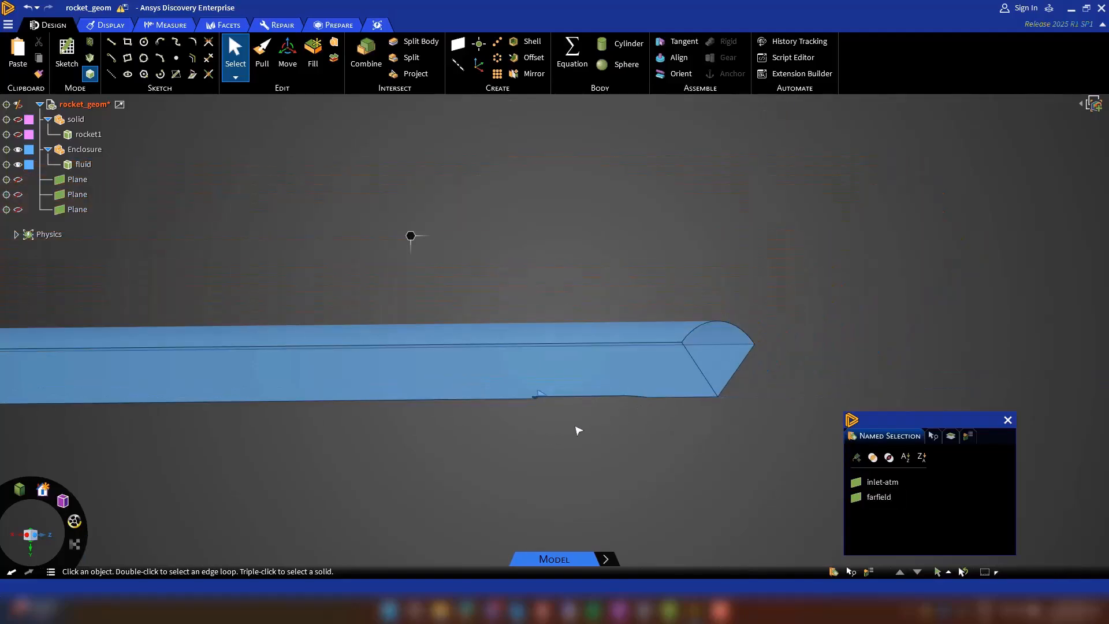
# Create the named selections symmetry-1 and symmetry-2 for the two flat longitudinal cut faces of the fluid wedge.
pyautogui.click(607, 378)
pyautogui.click(855, 457)
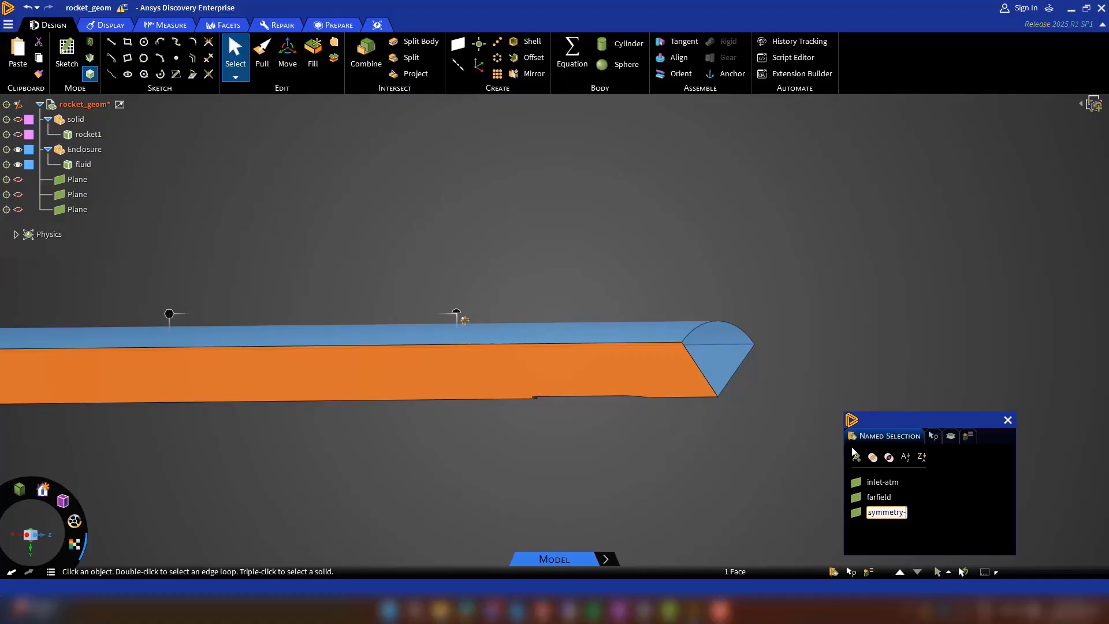
pyautogui.moveTo(742, 445); pyautogui.dragTo(577, 444, button='middle')
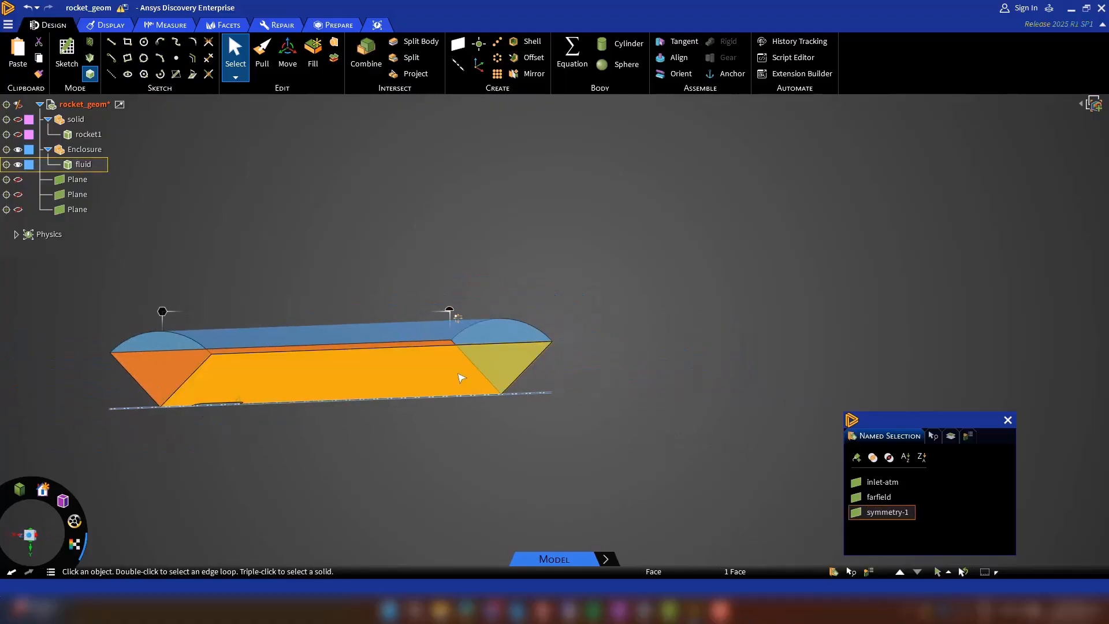
pyautogui.click(460, 376)
pyautogui.click(856, 460)
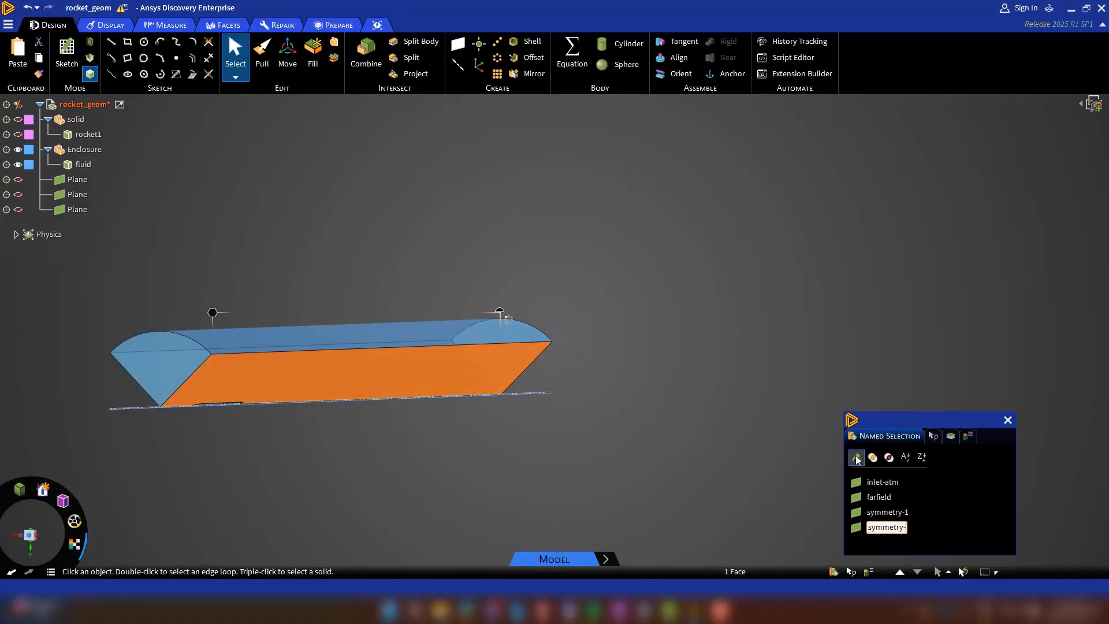
pyautogui.click(614, 300)
# Create the named selection outlet for the end face of the fluid wedge behind the rocket.
pyautogui.moveTo(604, 352); pyautogui.dragTo(404, 378, button='middle')
pyautogui.click(566, 336)
pyautogui.click(855, 461)
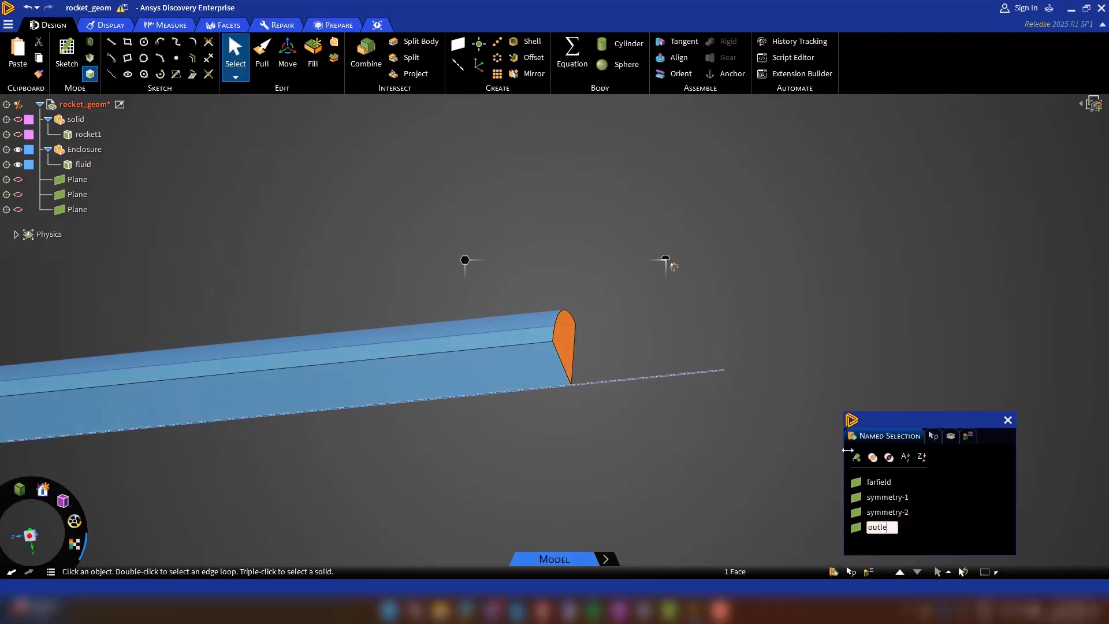
pyautogui.click(594, 433)
# Create the named selection walls-nosecone for the fluid face along the rocket's nose cone.
pyautogui.scroll(-5, 594, 433)
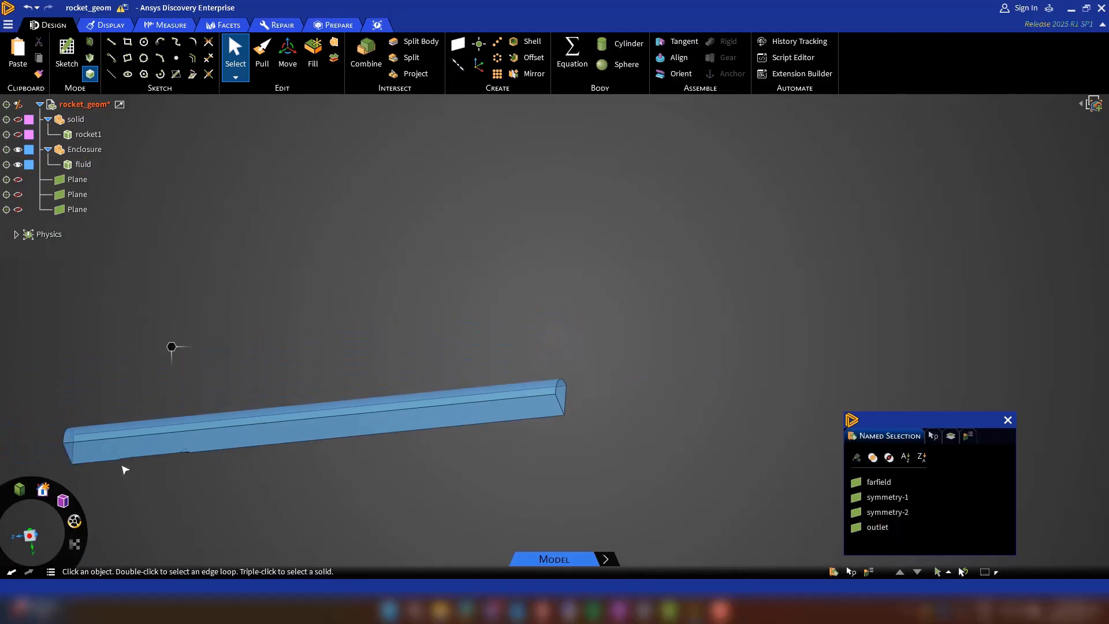
pyautogui.scroll(6, 97, 462)
pyautogui.scroll(3, 97, 462)
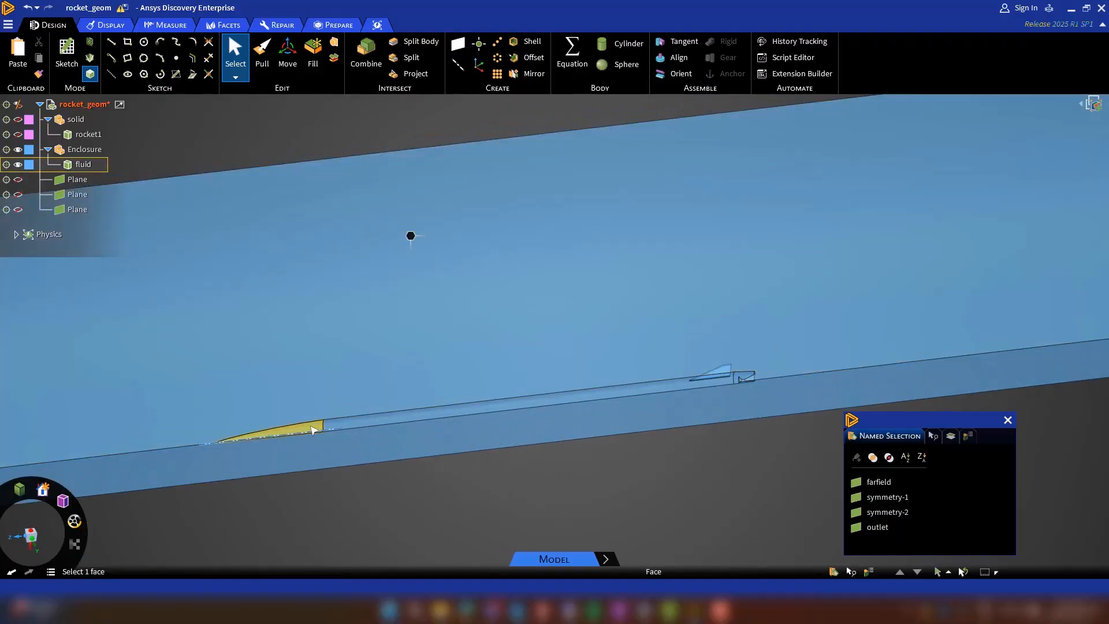
pyautogui.click(313, 430)
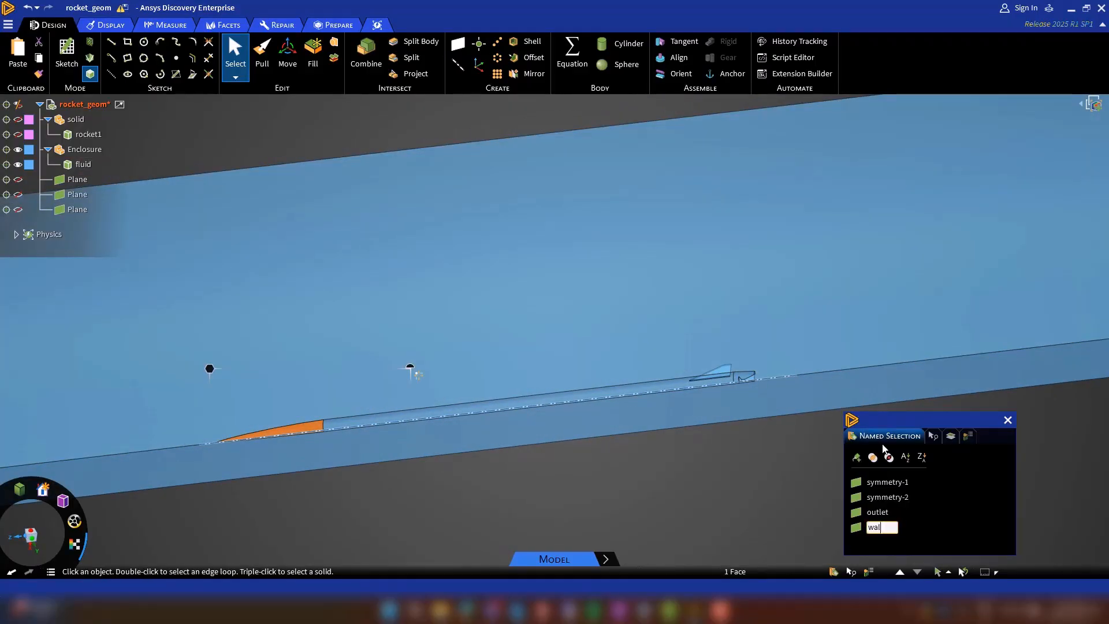
pyautogui.press('Return')
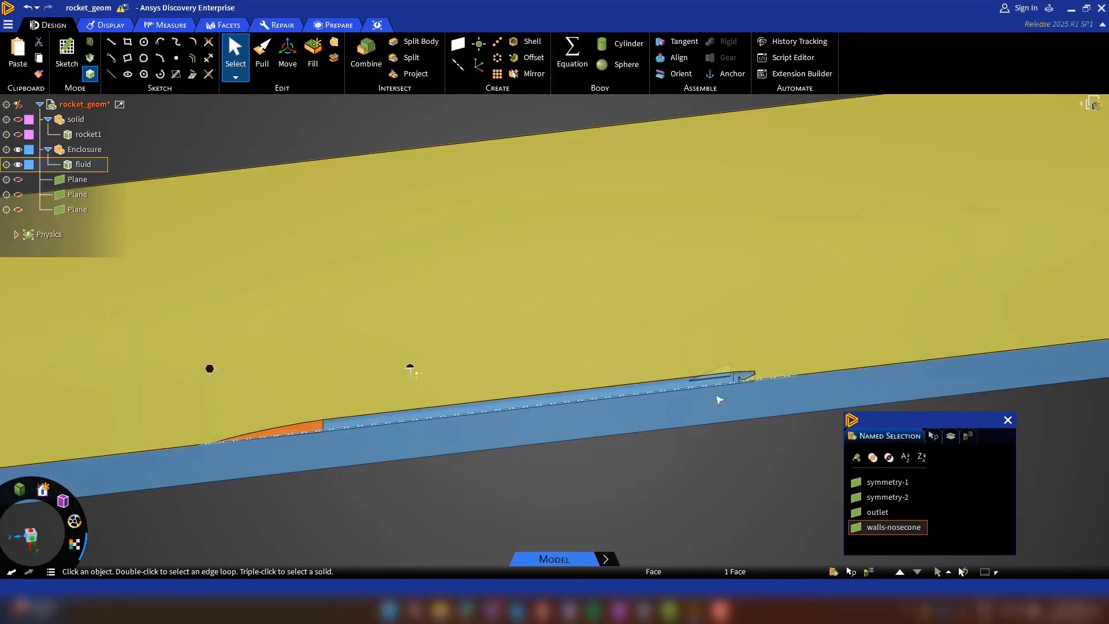
# Create a walls named selection for the fluid face along the rocket's cylindrical body.
pyautogui.scroll(3, 685, 379)
pyautogui.click(691, 381)
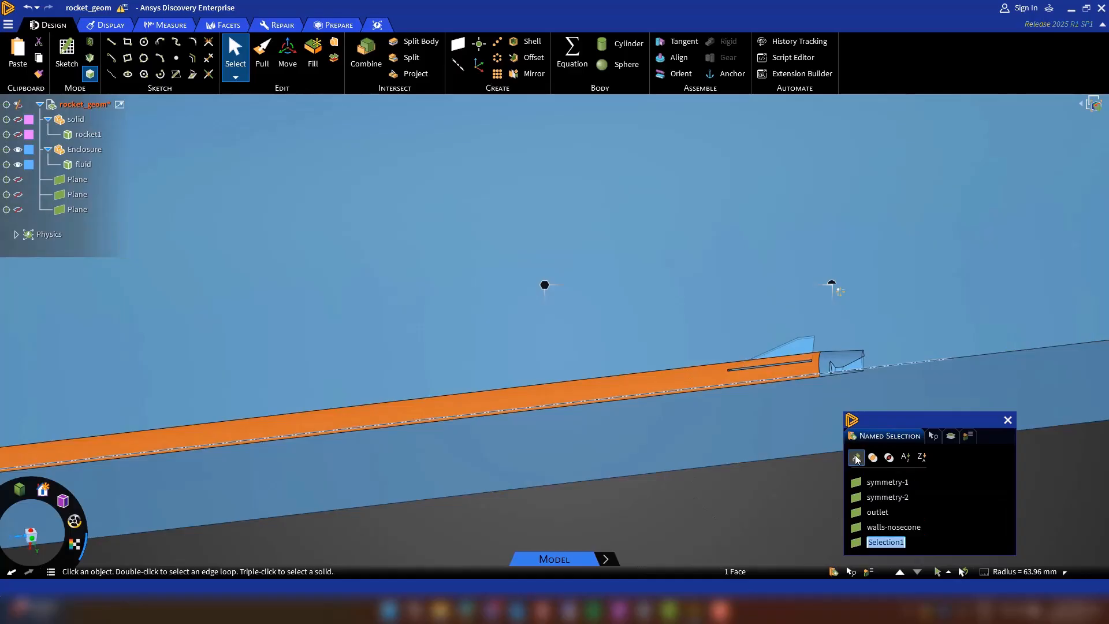
pyautogui.write('walls-body')
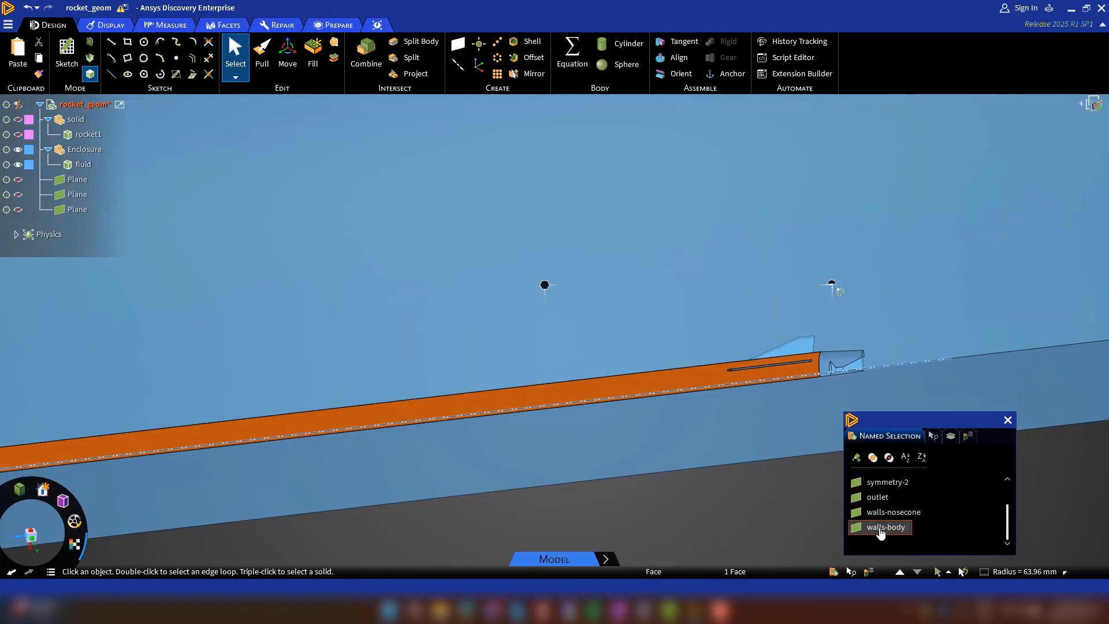
pyautogui.click(880, 529)
# Hide the faces of all existing named selections so that only the fin and nozzle faces stay displayed.
pyautogui.scroll(3, 900, 508)
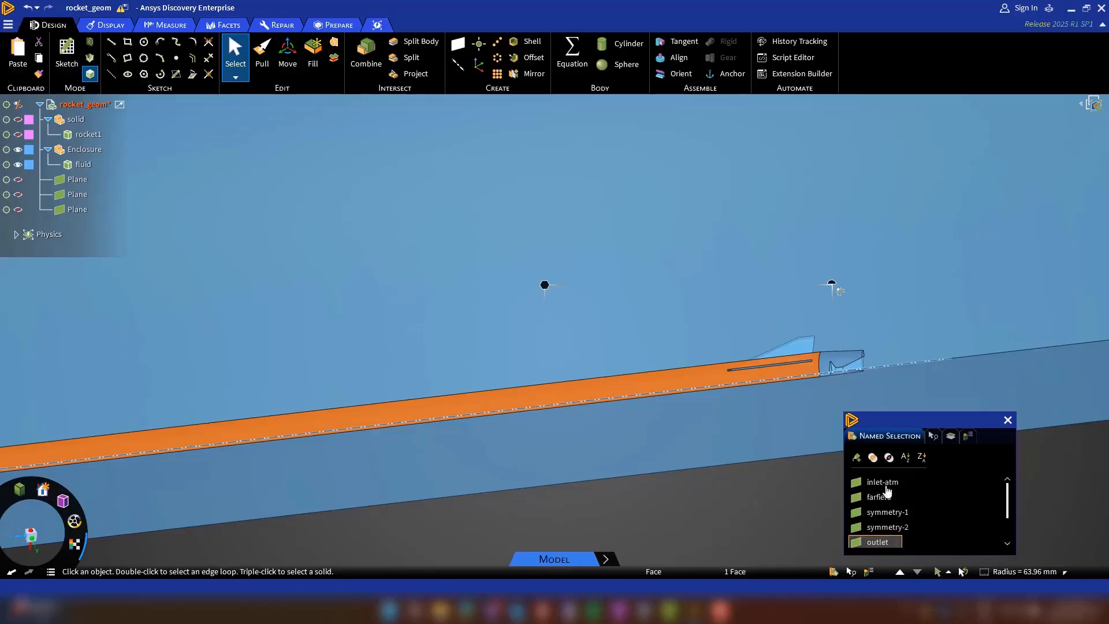
pyautogui.keyDown('shift'); pyautogui.click(882, 483); pyautogui.keyUp('shift')
pyautogui.rightClick(883, 488)
pyautogui.click(910, 439)
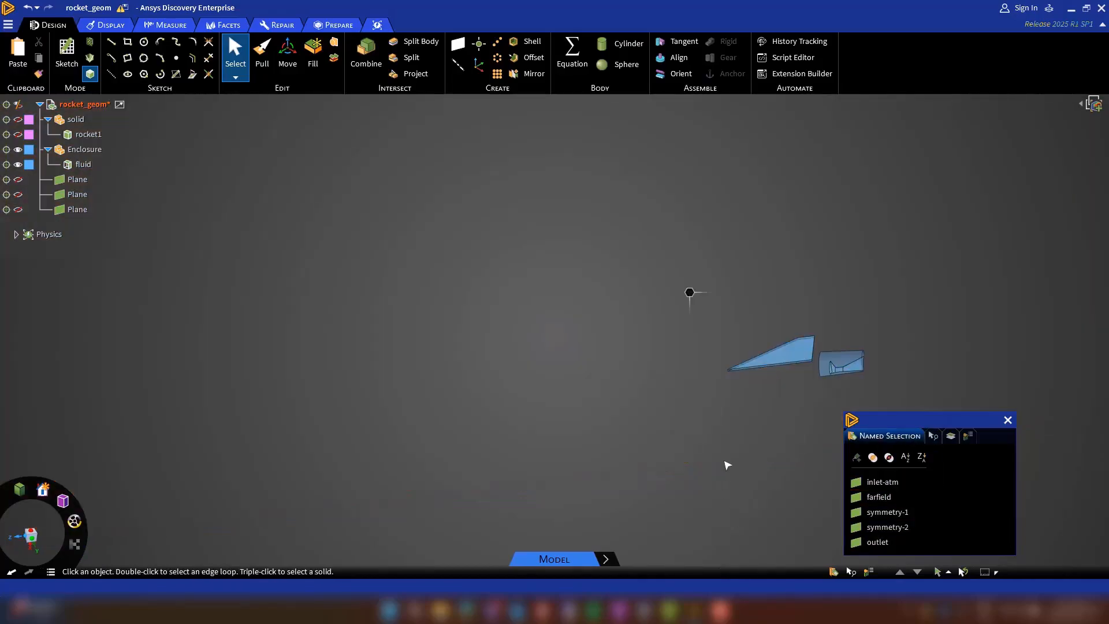
# Create the named selection walls-fin for the visible side and edge faces of the rocket's fin.
pyautogui.click(768, 306)
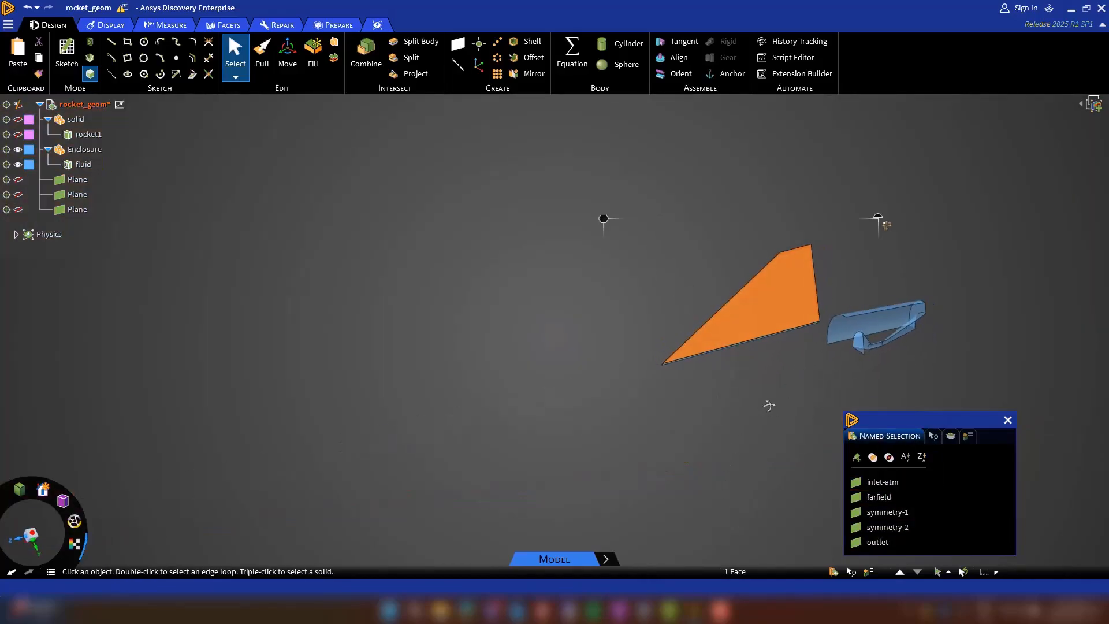
pyautogui.moveTo(771, 363); pyautogui.dragTo(780, 353, button='middle')
pyautogui.scroll(4, 752, 281)
pyautogui.click(750, 284)
pyautogui.moveTo(722, 305); pyautogui.dragTo(672, 348, button='middle')
pyautogui.keyDown('ctrl'); pyautogui.click(737, 328); pyautogui.keyUp('ctrl')
pyautogui.keyDown('ctrl'); pyautogui.click(768, 314); pyautogui.keyUp('ctrl')
pyautogui.moveTo(768, 314); pyautogui.dragTo(761, 237, button='middle')
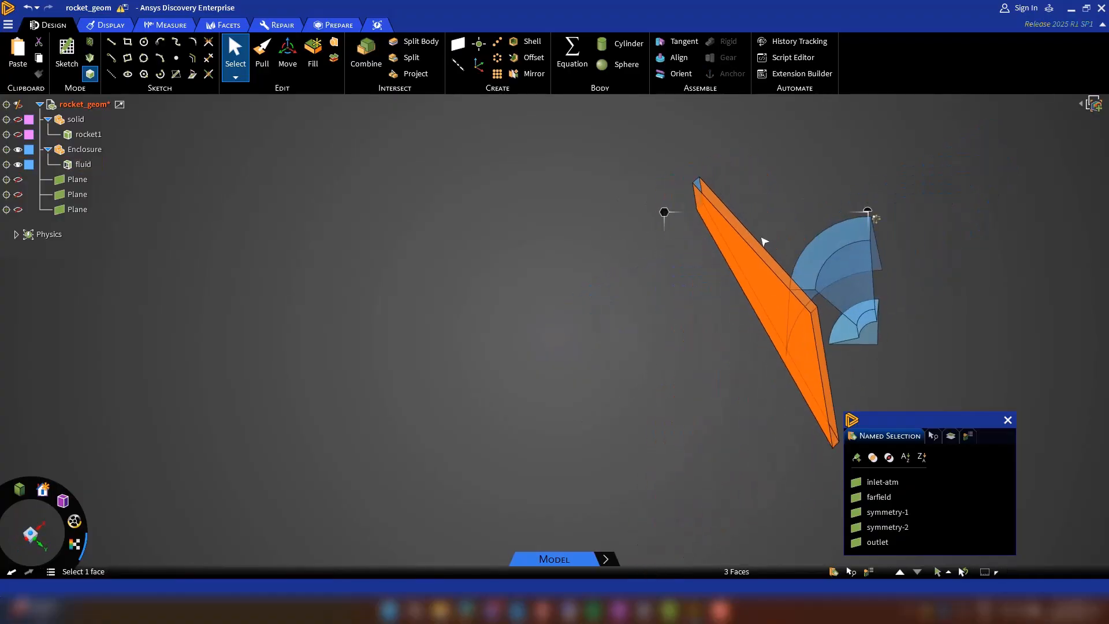
pyautogui.keyDown('ctrl'); pyautogui.click(751, 237); pyautogui.keyUp('ctrl')
pyautogui.keyDown('ctrl'); pyautogui.click(756, 240); pyautogui.keyUp('ctrl')
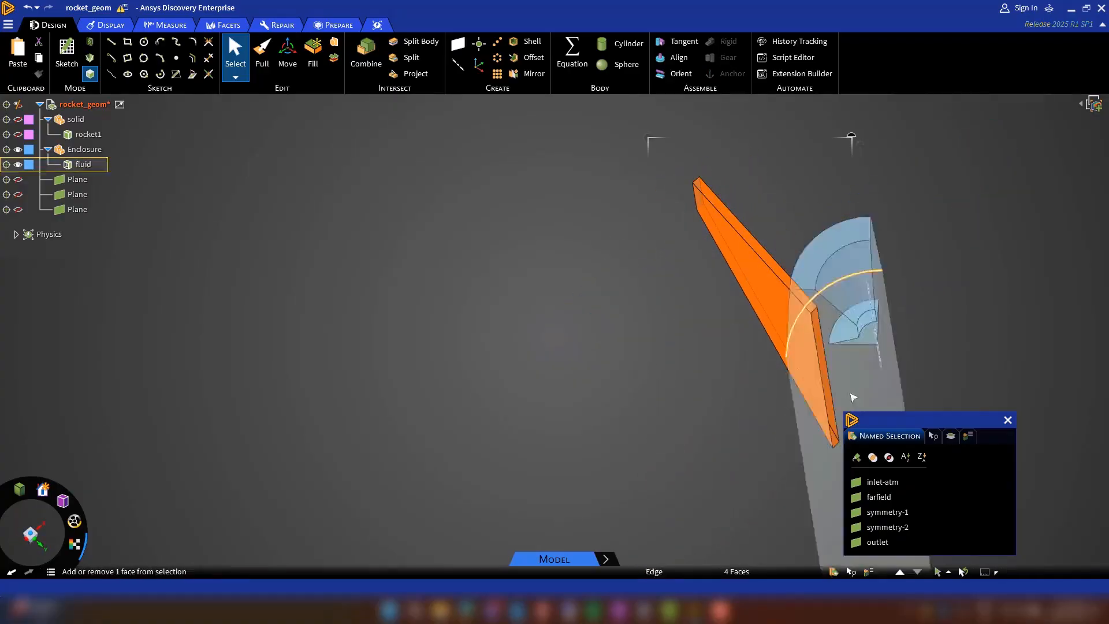
pyautogui.click(856, 458)
pyautogui.write('walls-fin')
pyautogui.click(764, 430)
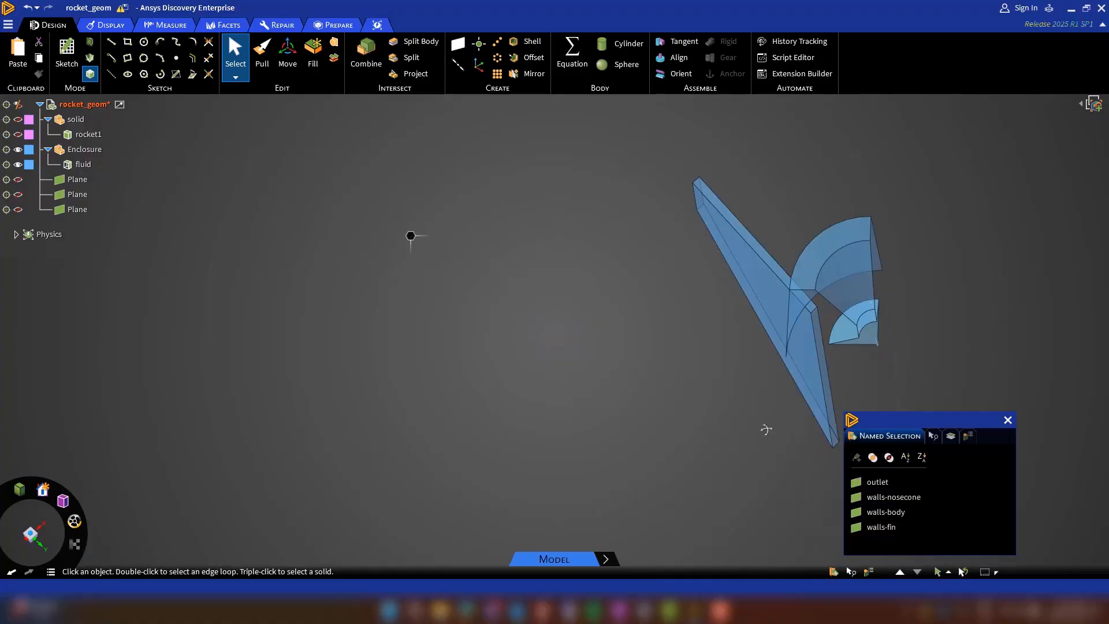
# Create the named selection inlet-nozzle for the sector-shaped inlet face at the front end of the nozzle.
pyautogui.moveTo(765, 430); pyautogui.dragTo(905, 325, button='middle')
pyautogui.scroll(5, 924, 305)
pyautogui.click(933, 293)
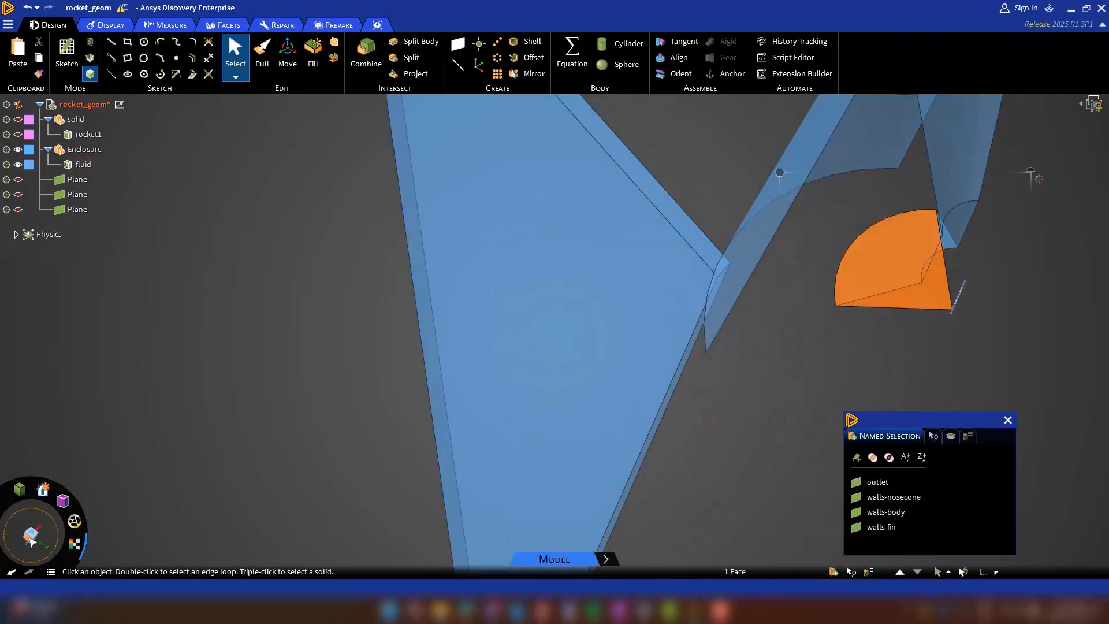
pyautogui.moveTo(1029, 176); pyautogui.dragTo(149, 475, button='middle')
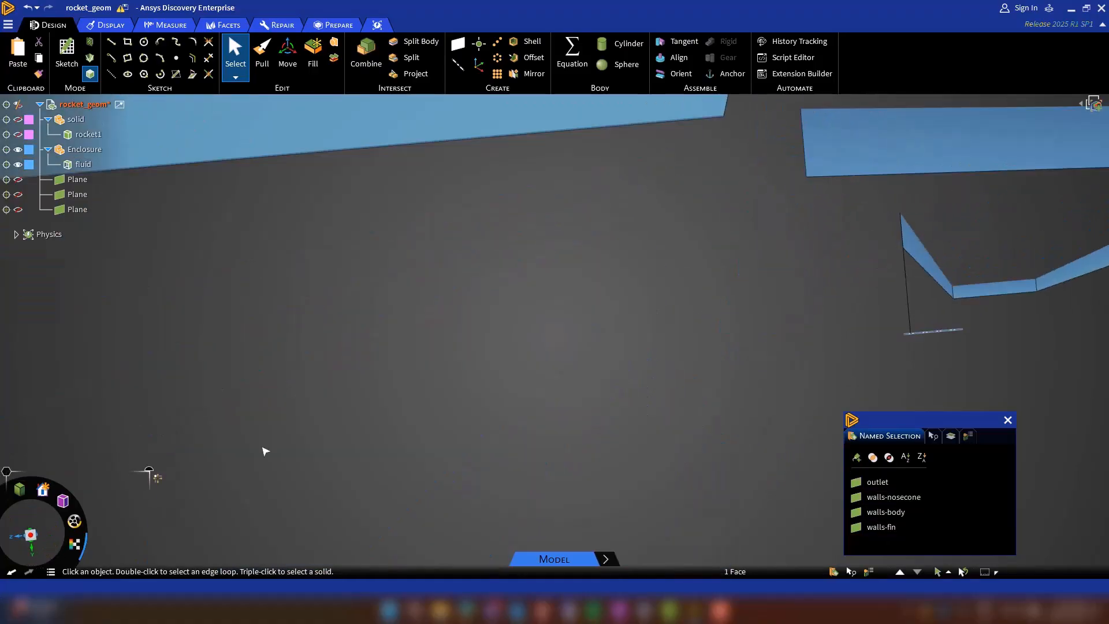
pyautogui.moveTo(265, 451); pyautogui.dragTo(611, 381, button='middle')
pyautogui.click(856, 457)
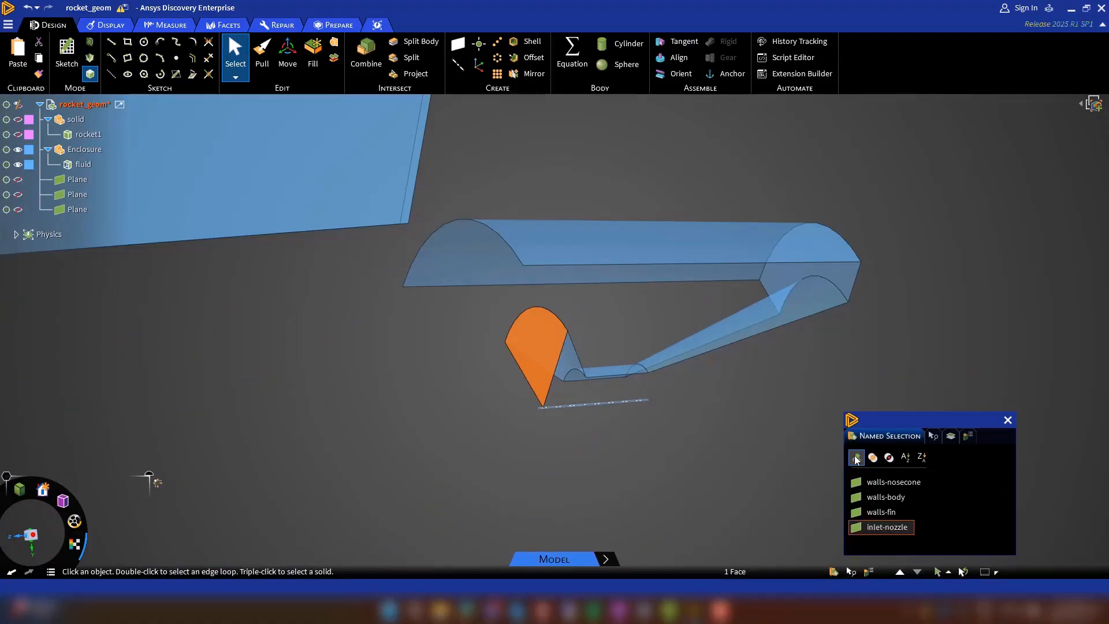
pyautogui.click(745, 419)
# Create the named selection walls-nozzle for the converging, throat and diverging faces of the nozzle.
pyautogui.scroll(3, 657, 375)
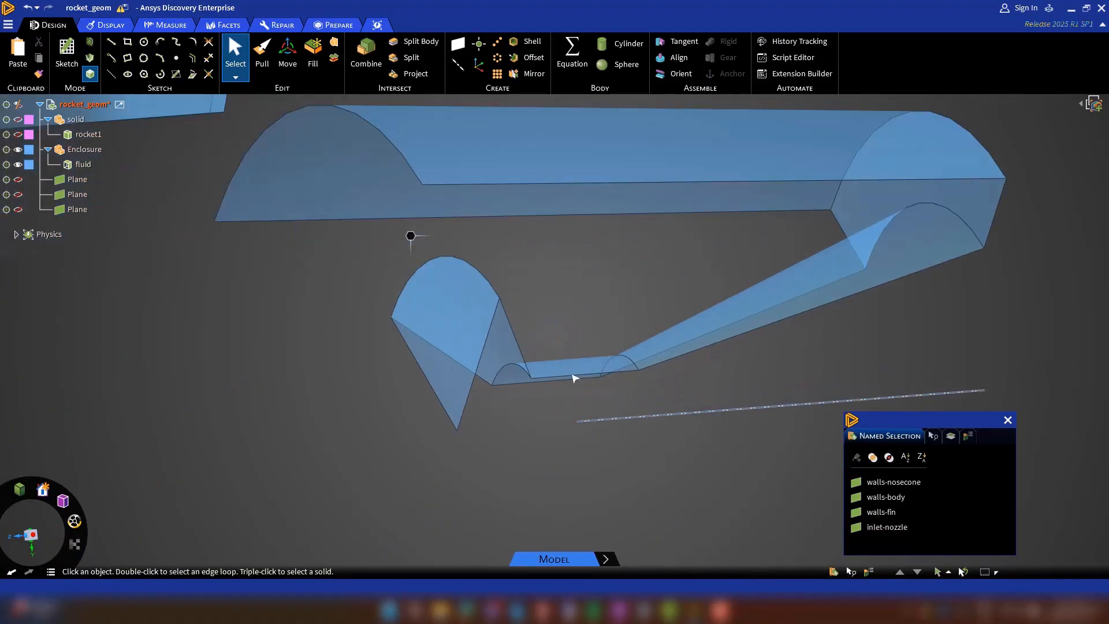
pyautogui.moveTo(507, 359)
pyautogui.mouseDown(button='middle')
pyautogui.moveTo(493, 375)
pyautogui.moveTo(488, 363)
pyautogui.mouseUp(button='middle')
pyautogui.click(487, 357)
pyautogui.keyDown('ctrl'); pyautogui.click(550, 371); pyautogui.keyUp('ctrl')
pyautogui.keyDown('ctrl'); pyautogui.click(688, 345); pyautogui.keyUp('ctrl')
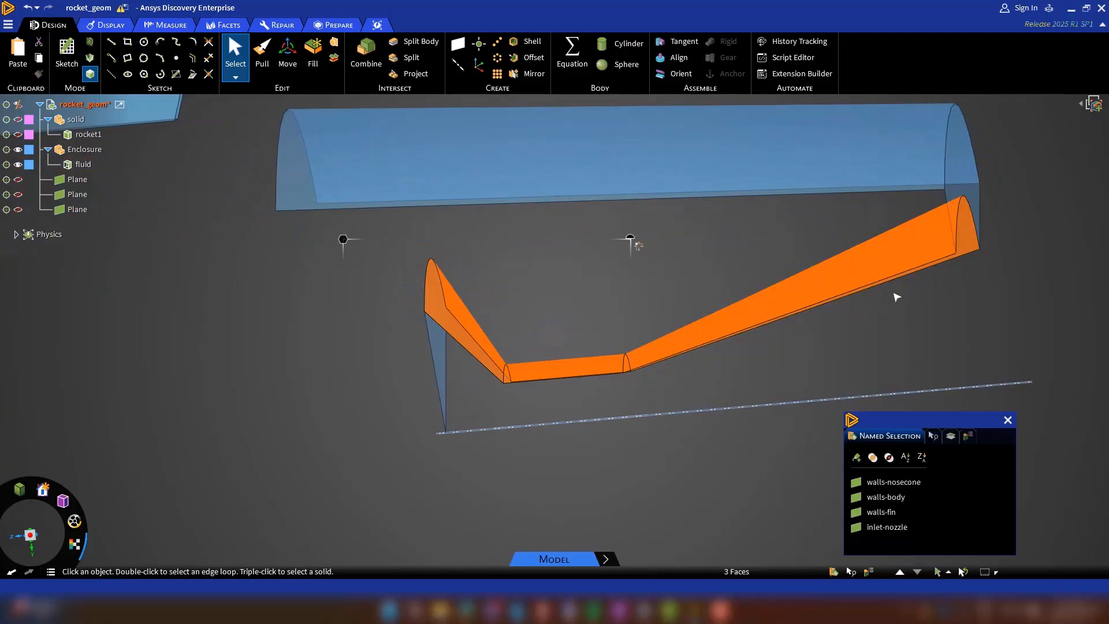
pyautogui.click(856, 457)
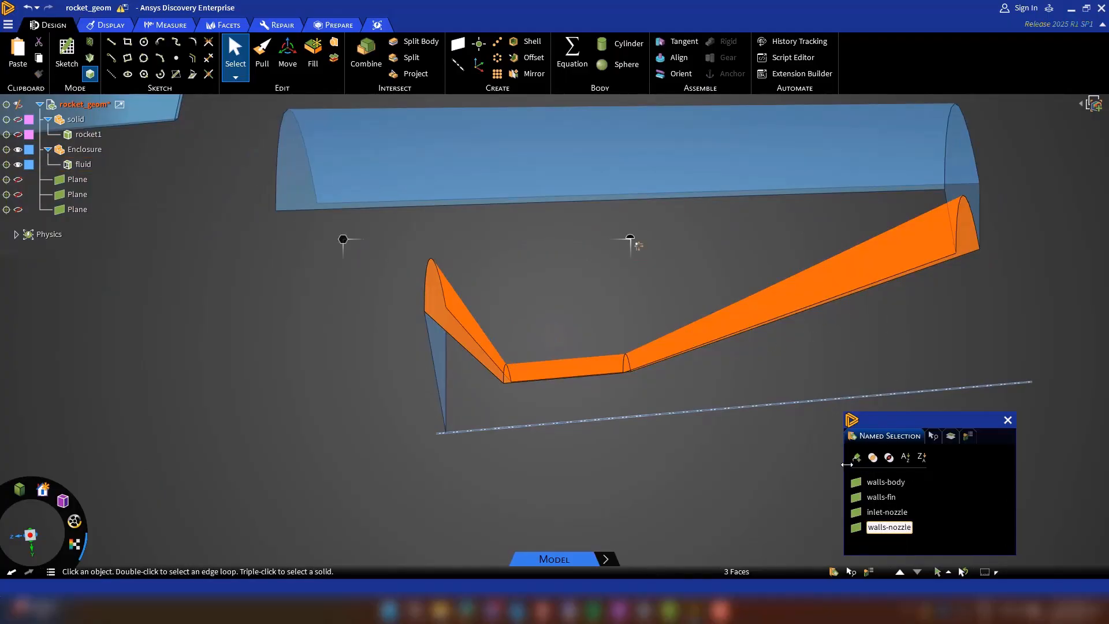
pyautogui.click(605, 216)
# Create the named selection walls-aft for the curved aft body face and the base ring face around the nozzle exit.
pyautogui.scroll(-3, 598, 217)
pyautogui.click(597, 217)
pyautogui.moveTo(598, 217); pyautogui.dragTo(724, 235, button='middle')
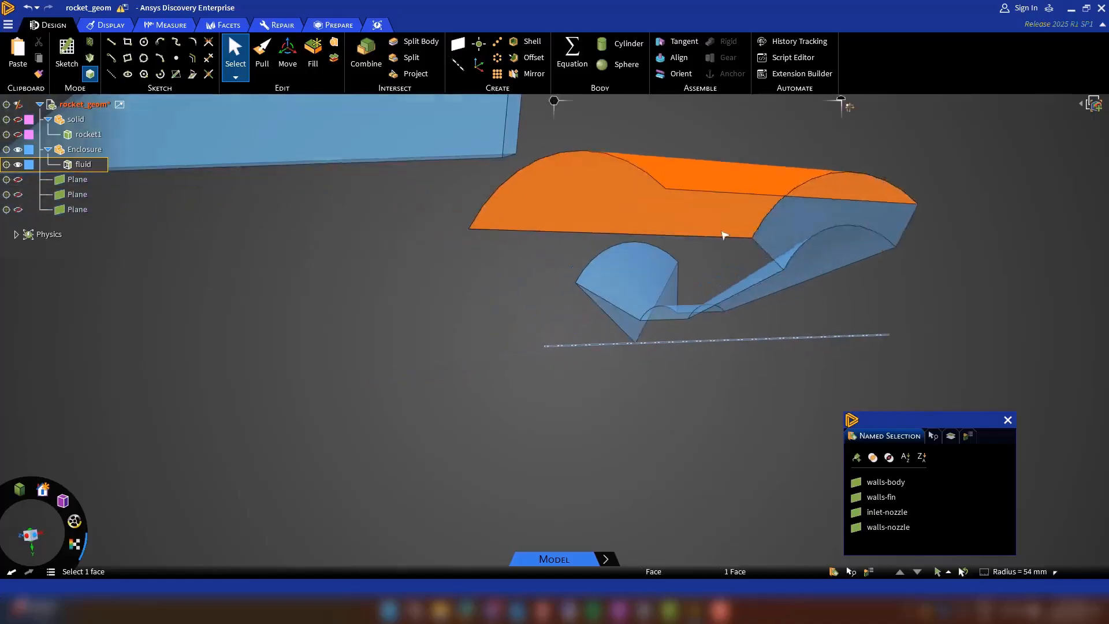
pyautogui.keyDown('ctrl'); pyautogui.click(777, 243); pyautogui.keyUp('ctrl')
pyautogui.write('alls-aft')
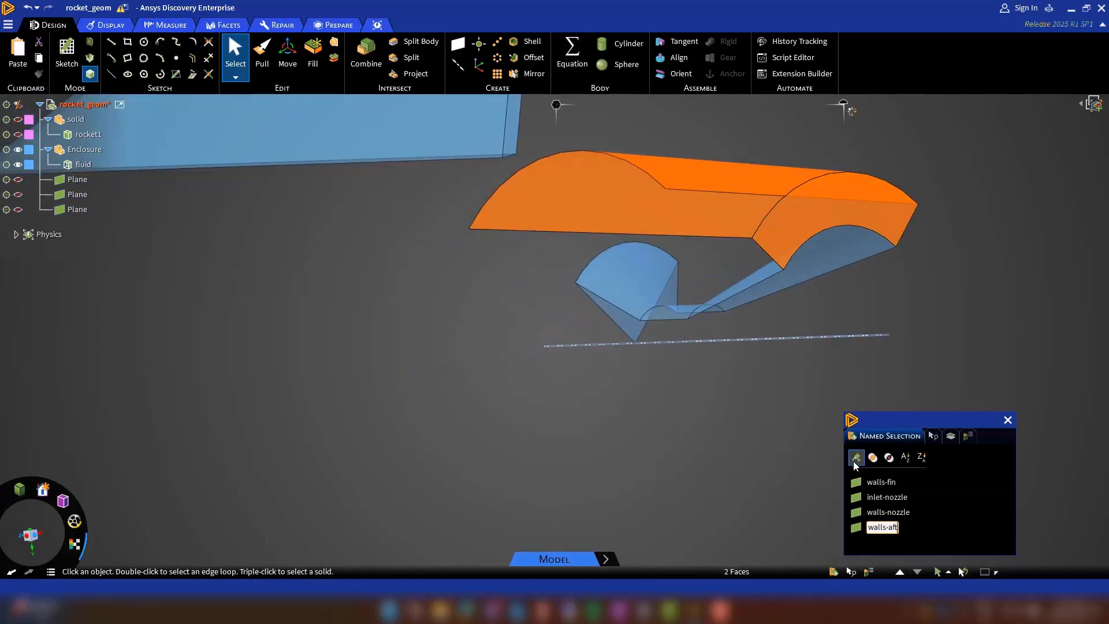
pyautogui.press('Return')
# Show the hidden faces of the existing named selections, from farfield through walls-aft.
pyautogui.scroll(-5, 838, 363)
pyautogui.scroll(-3, 838, 362)
pyautogui.click(881, 527)
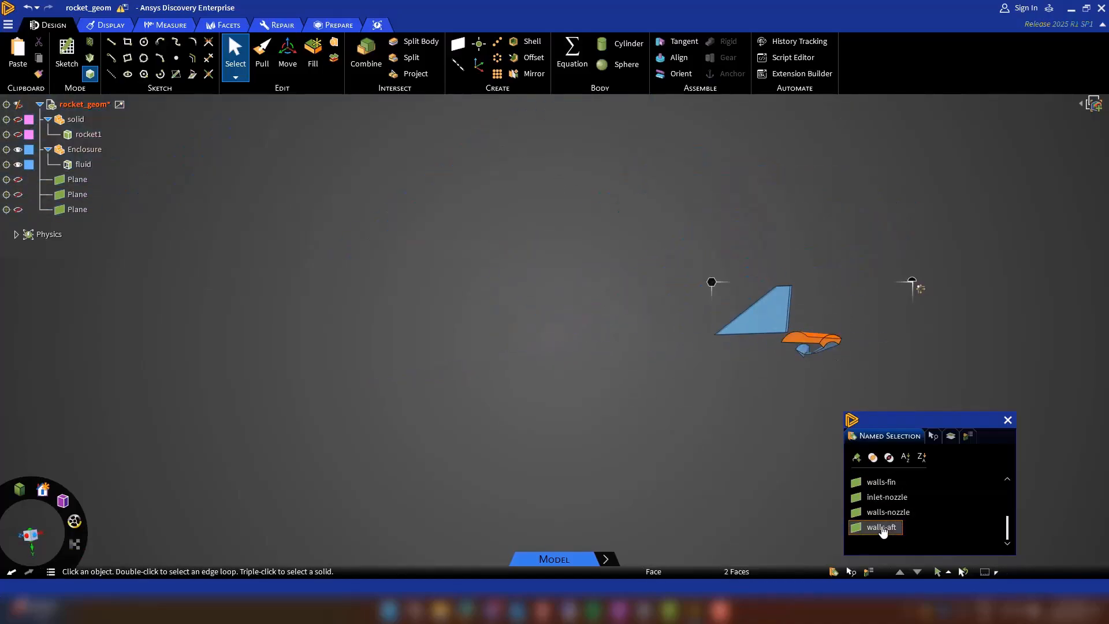
pyautogui.click(878, 483)
pyautogui.rightClick(907, 497)
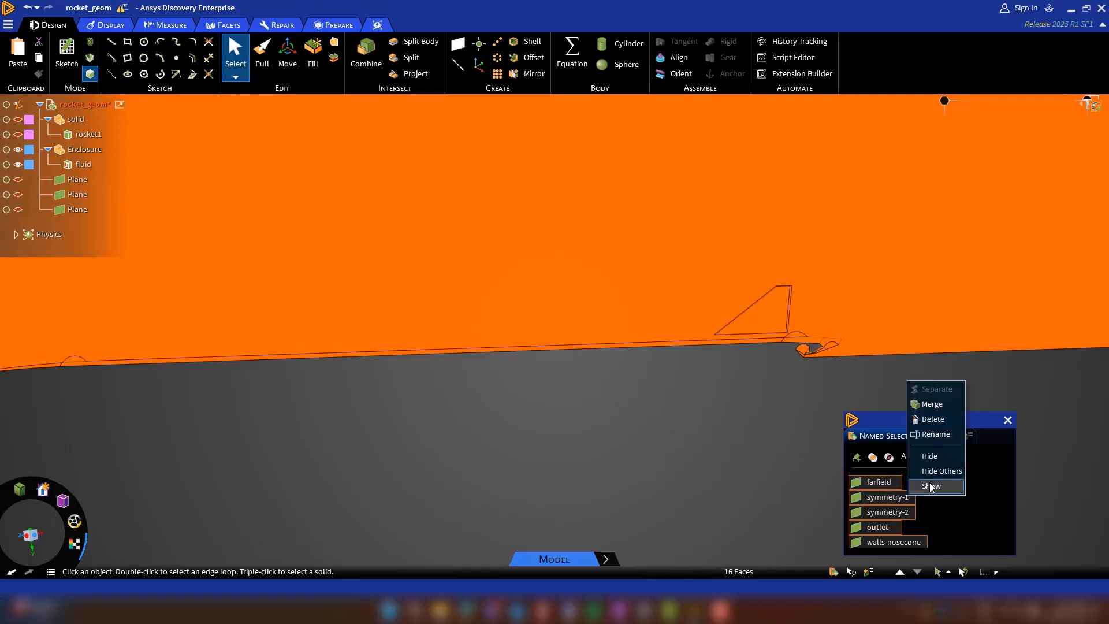
pyautogui.click(931, 487)
pyautogui.click(669, 470)
# Select all named selections through walls-aft and hide their faces to isolate any unassigned face.
pyautogui.moveTo(670, 468); pyautogui.dragTo(702, 414, button='middle')
pyautogui.scroll(-5, 701, 413)
pyautogui.scroll(-5, 701, 413)
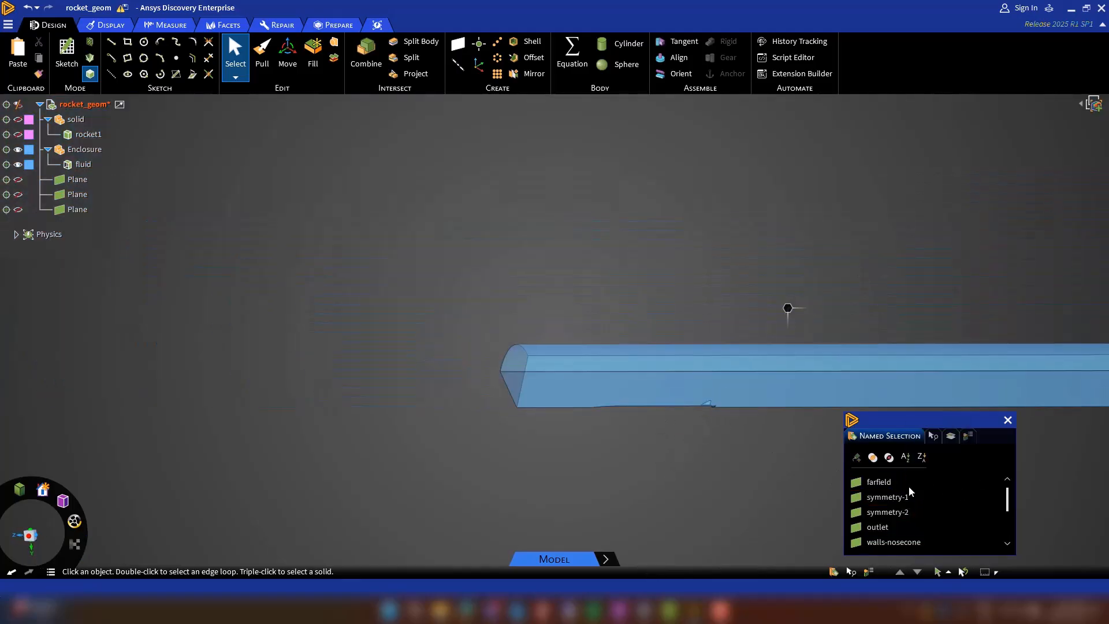
pyautogui.click(901, 484)
pyautogui.scroll(1, 892, 500)
pyautogui.click(891, 485)
pyautogui.scroll(-3, 892, 516)
pyautogui.keyDown('shift'); pyautogui.click(892, 535); pyautogui.keyUp('shift')
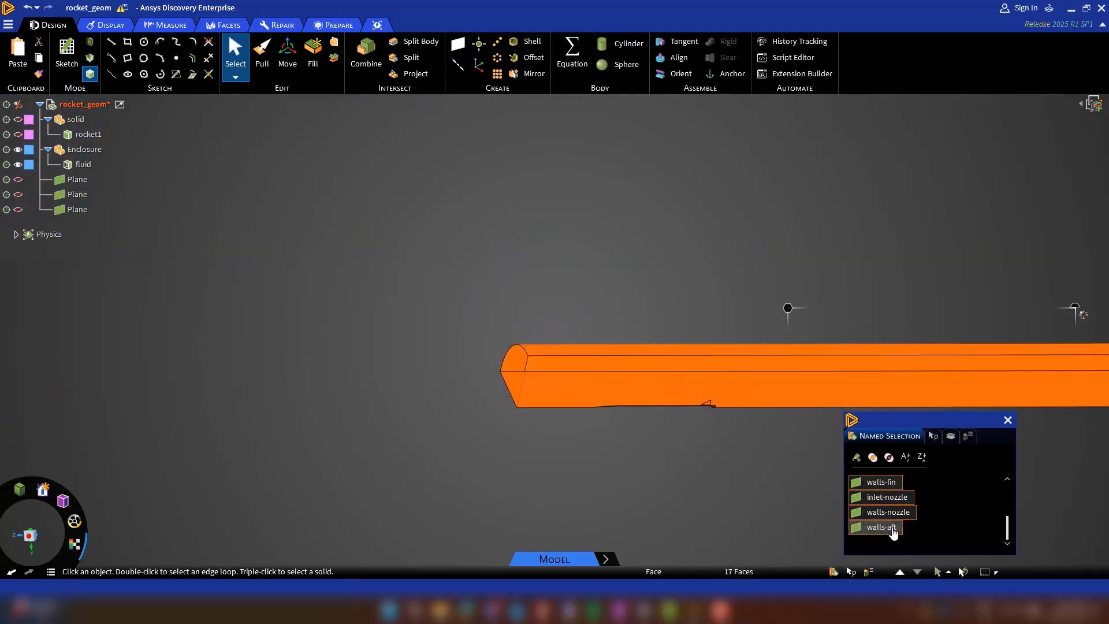
pyautogui.rightClick(892, 529)
pyautogui.click(914, 488)
pyautogui.click(722, 454)
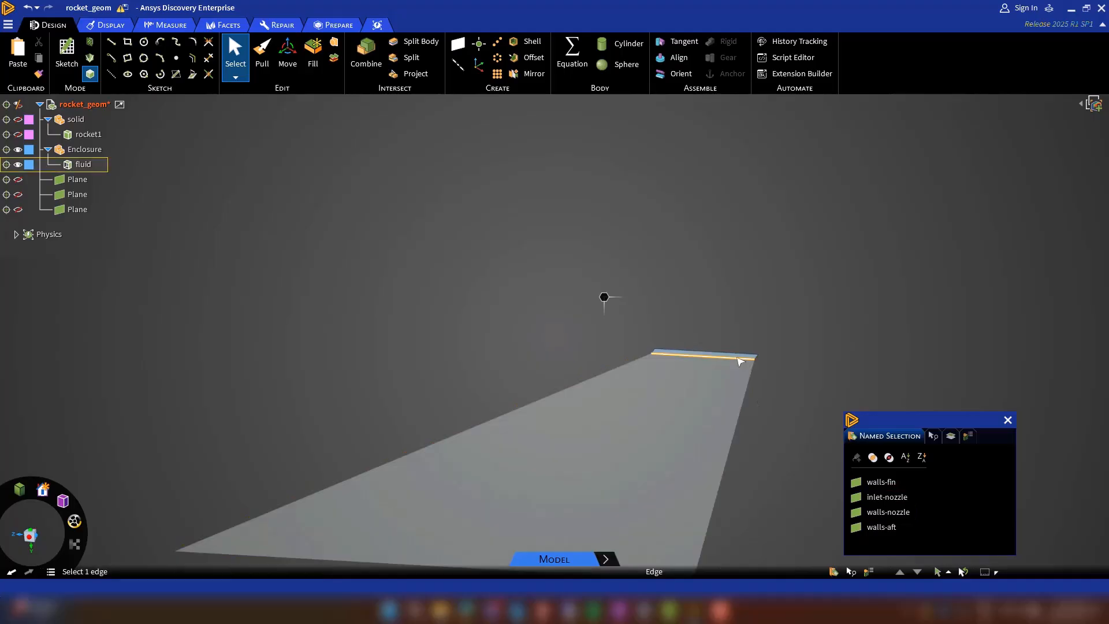
# Create a named selection for the narrow fin tip face and merge it into walls-fin.
pyautogui.scroll(5, 739, 359)
pyautogui.click(759, 363)
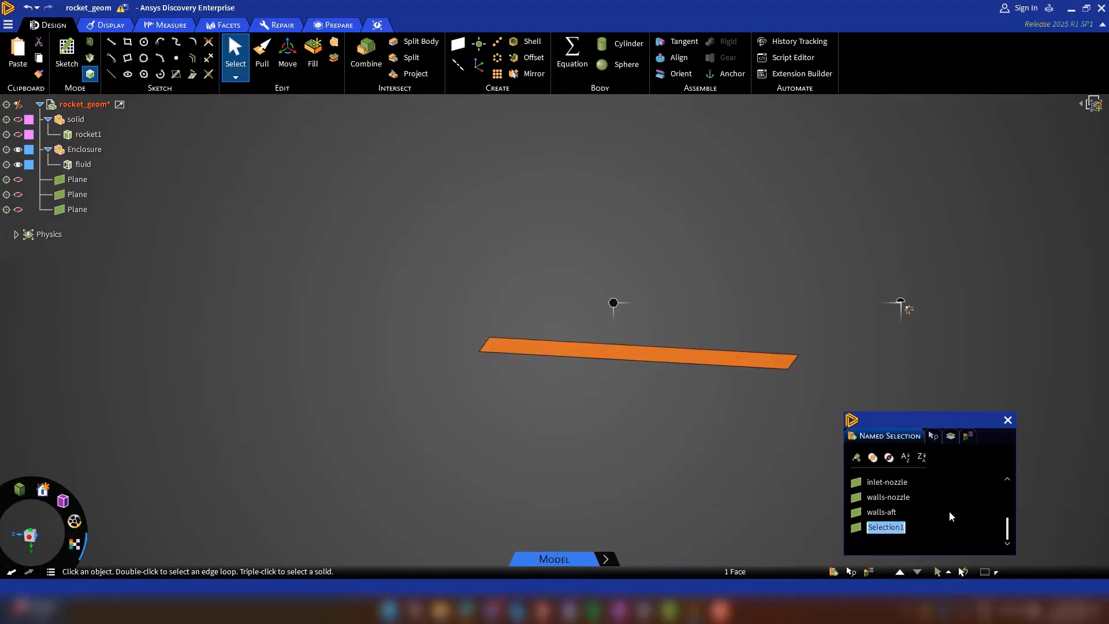
pyautogui.click(894, 532)
pyautogui.scroll(1, 889, 508)
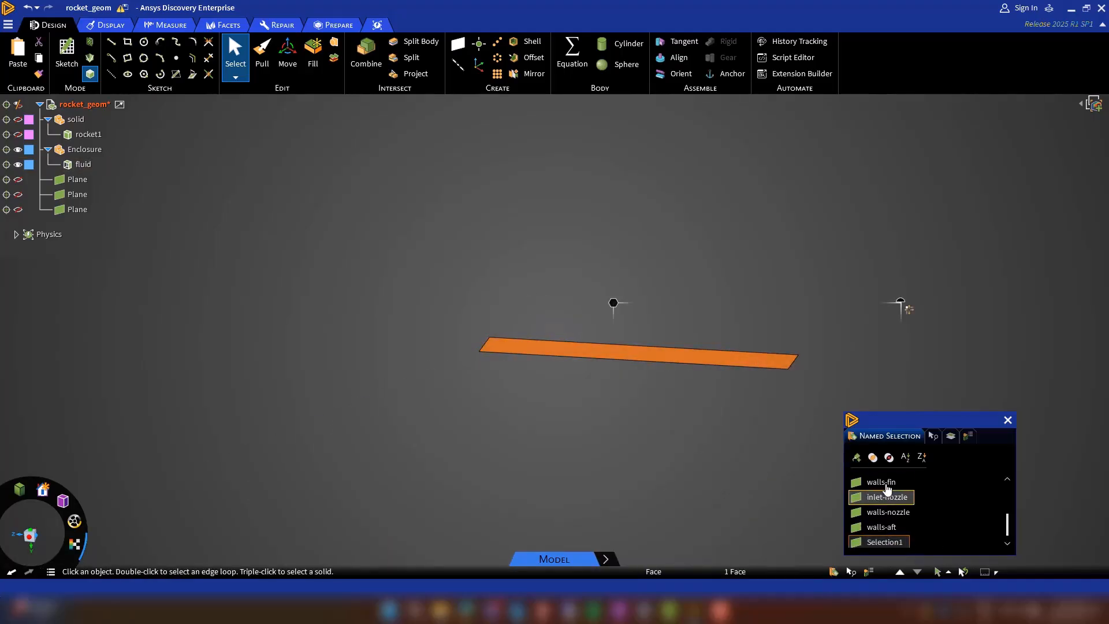
pyautogui.click(885, 482)
pyautogui.rightClick(886, 483)
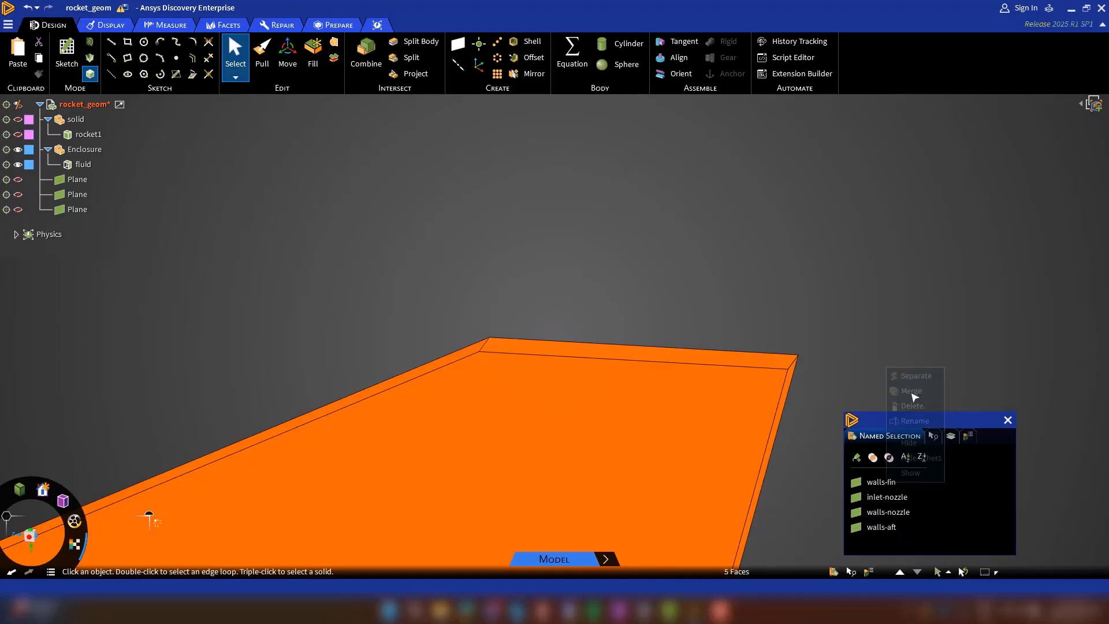
pyautogui.click(914, 420)
# Show the hidden faces of the merged walls-fin named selection.
pyautogui.rightClick(898, 487)
pyautogui.click(877, 484)
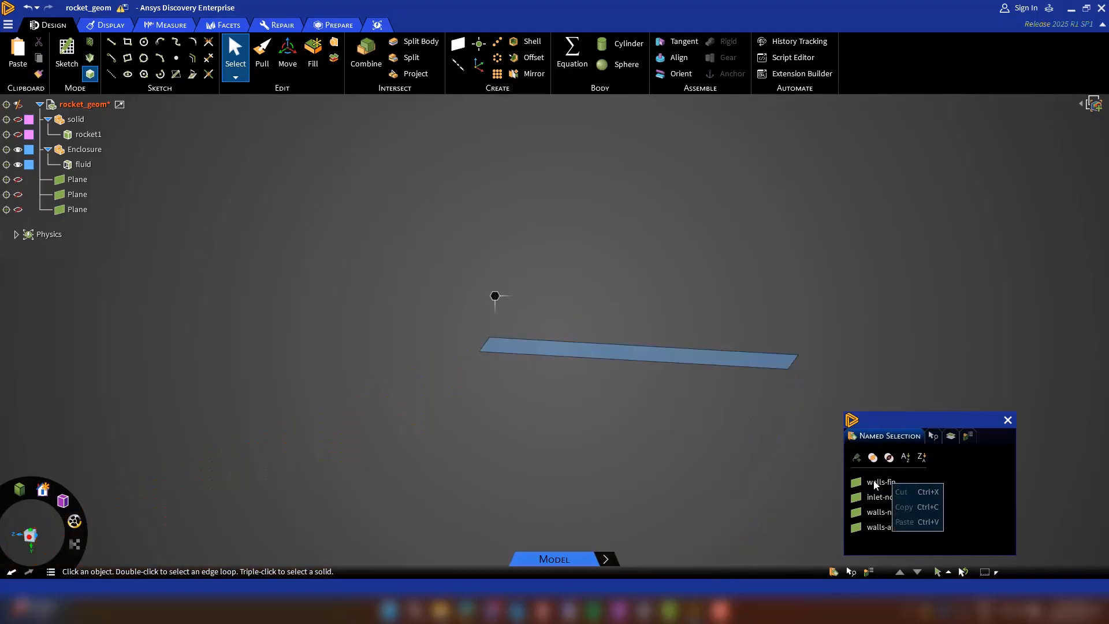
pyautogui.rightClick(873, 481)
pyautogui.click(887, 485)
pyautogui.rightClick(882, 478)
pyautogui.click(873, 484)
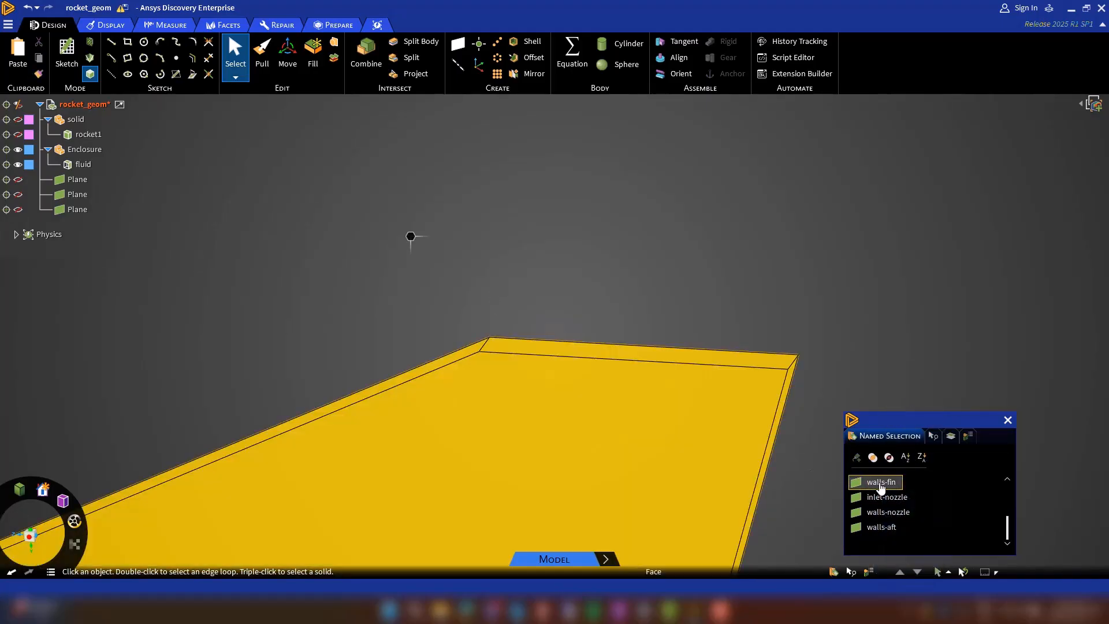
pyautogui.rightClick(879, 484)
pyautogui.click(897, 568)
pyautogui.click(807, 501)
pyautogui.scroll(-2, 793, 496)
pyautogui.scroll(-2, 792, 496)
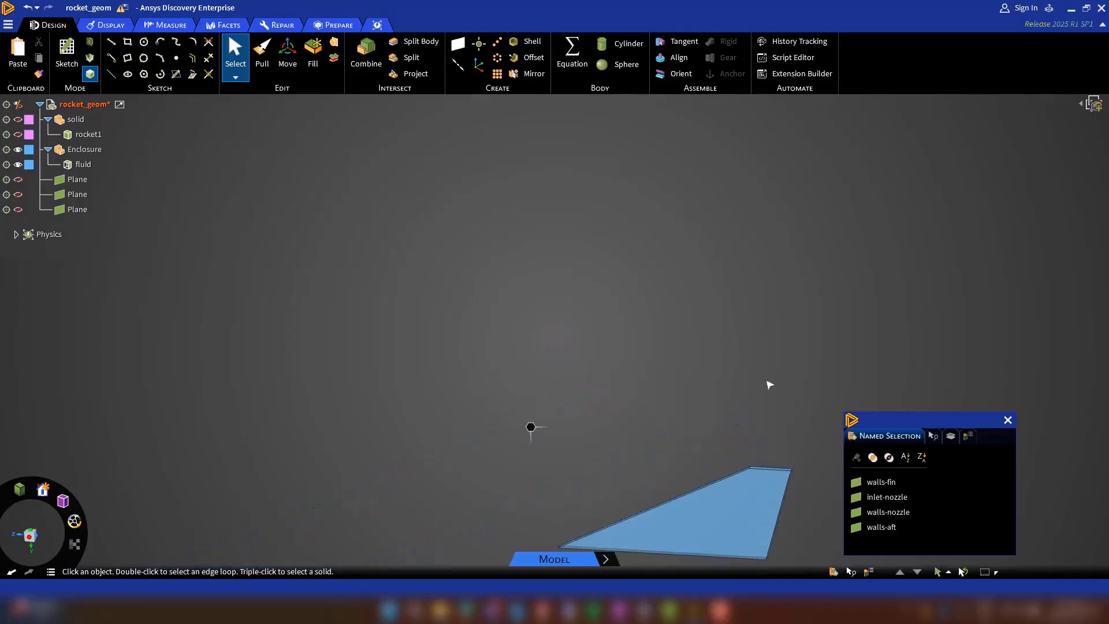
# Collapse the solid component, select the fluid body and show all of its hidden faces.
pyautogui.click(48, 119)
pyautogui.click(82, 149)
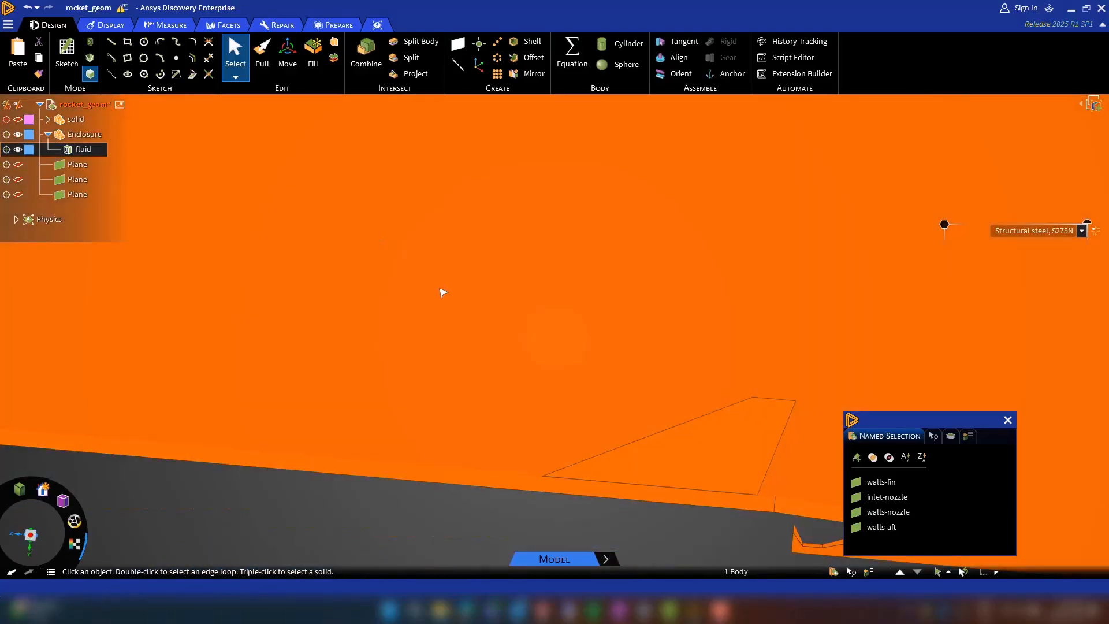
pyautogui.rightClick(440, 292)
pyautogui.moveTo(487, 527)
pyautogui.click(596, 567)
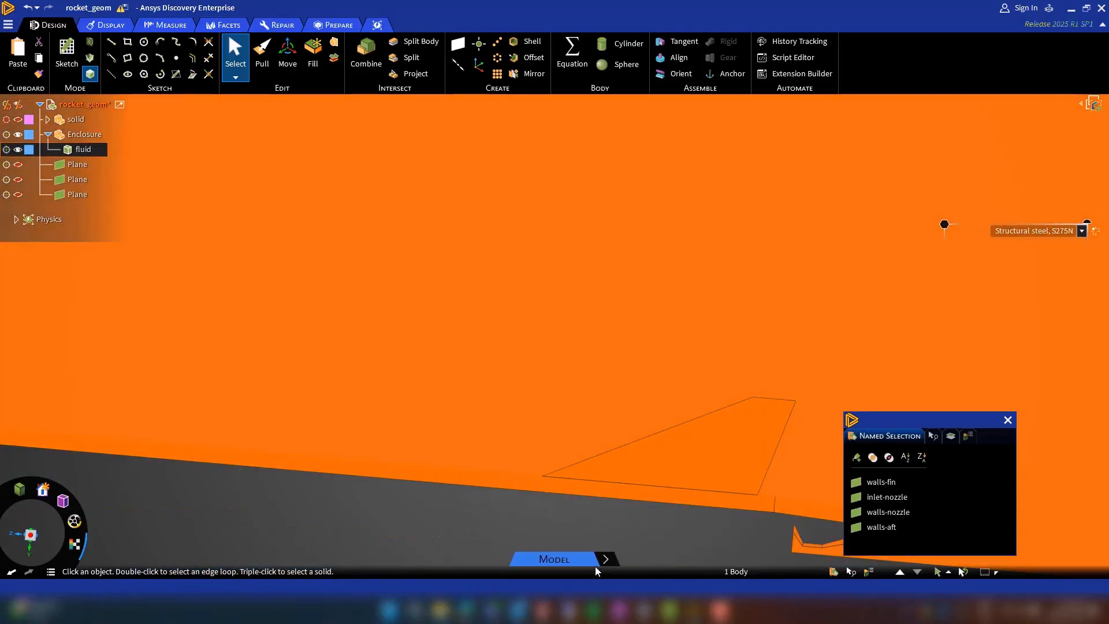
pyautogui.click(562, 531)
pyautogui.scroll(-2, 442, 513)
pyautogui.scroll(-1, 444, 517)
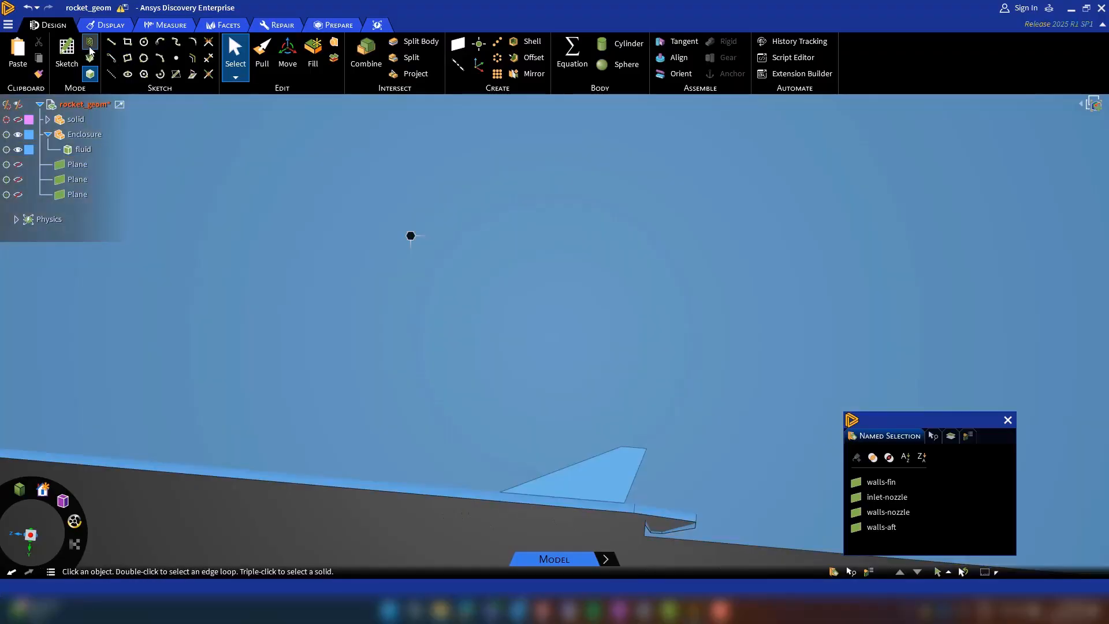
# Start a sketch on the fin's flat side face and align the view with the sketch plane.
pyautogui.click(71, 48)
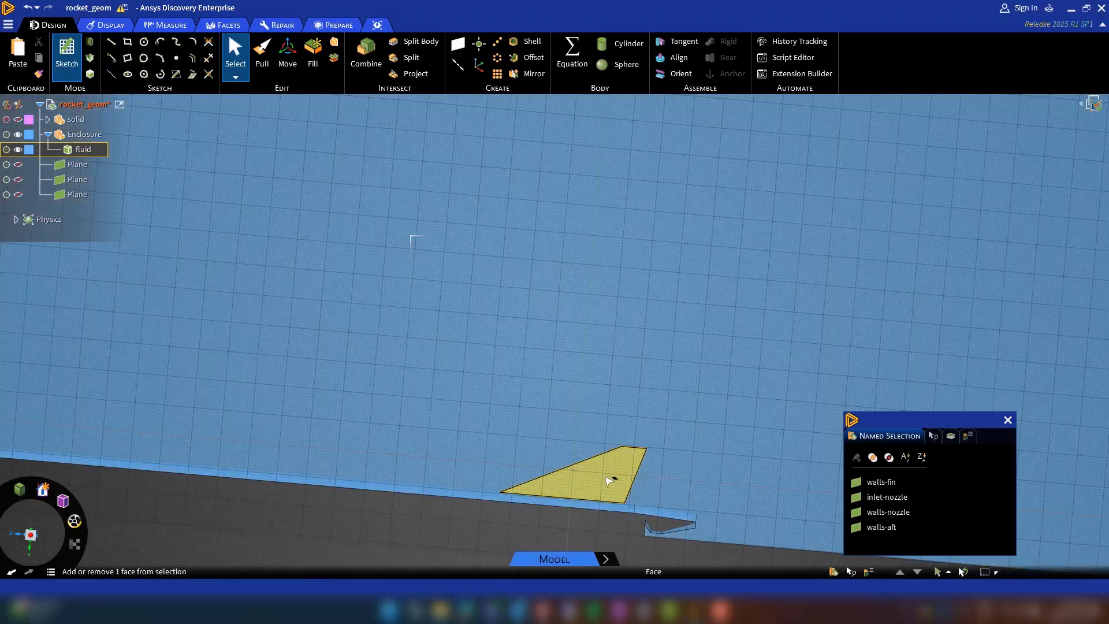
pyautogui.click(611, 477)
pyautogui.moveTo(43, 559)
pyautogui.mouseDown()
pyautogui.moveTo(7, 549)
pyautogui.moveTo(45, 558)
pyautogui.mouseUp()
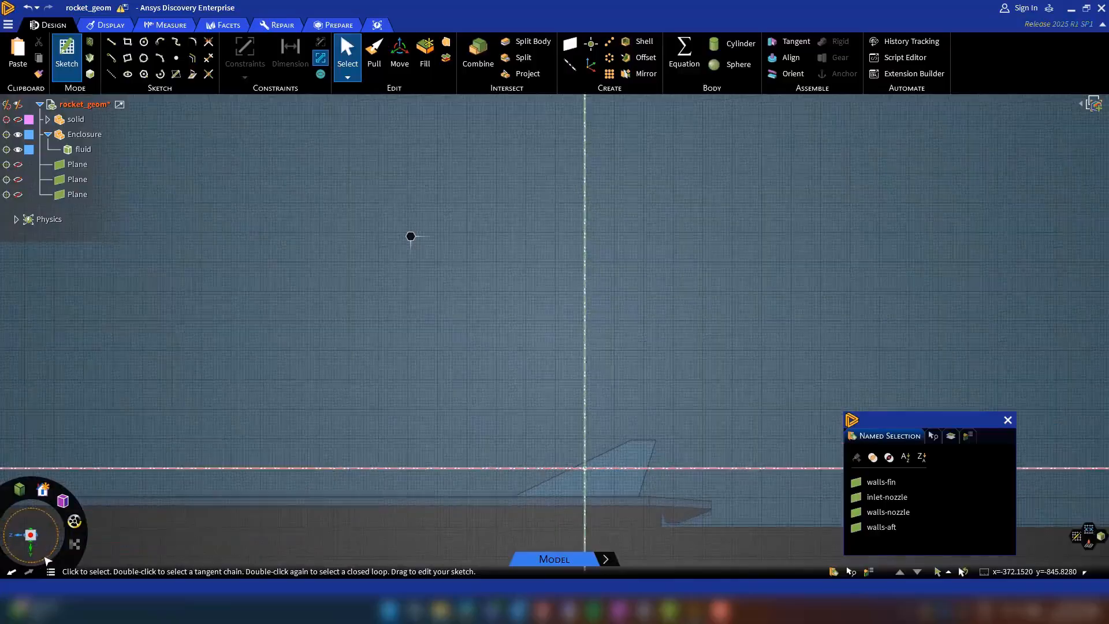
# Sketch a closed four-sided line outline around the fin and aft body, with a slanted front edge about 280 mm long, and turn it into a surface.
pyautogui.click(111, 42)
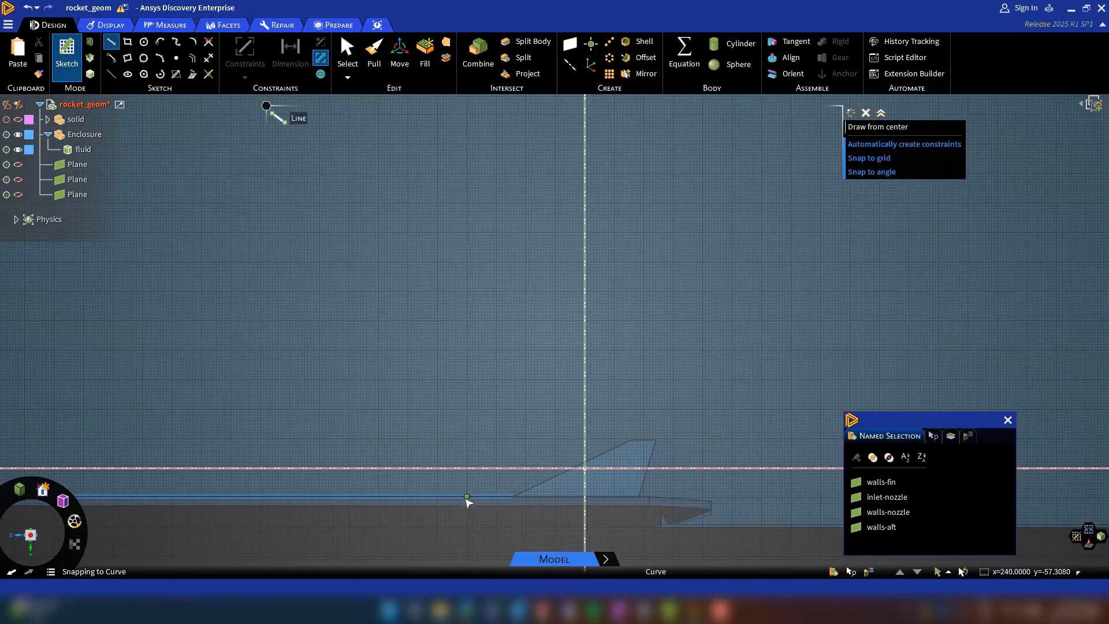
pyautogui.click(437, 495)
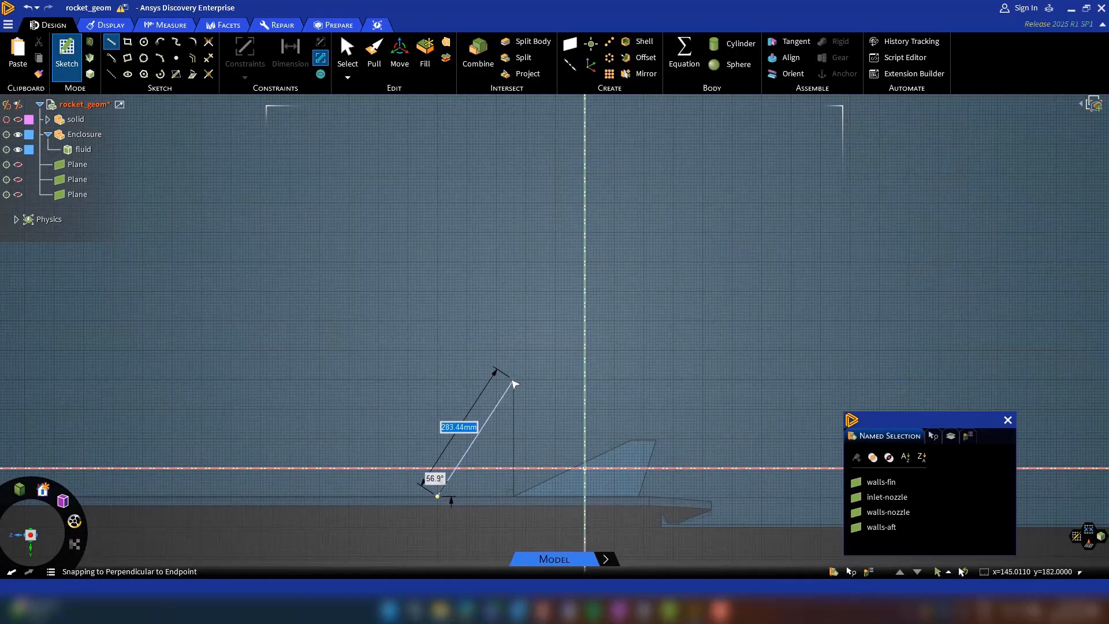
pyautogui.click(513, 380)
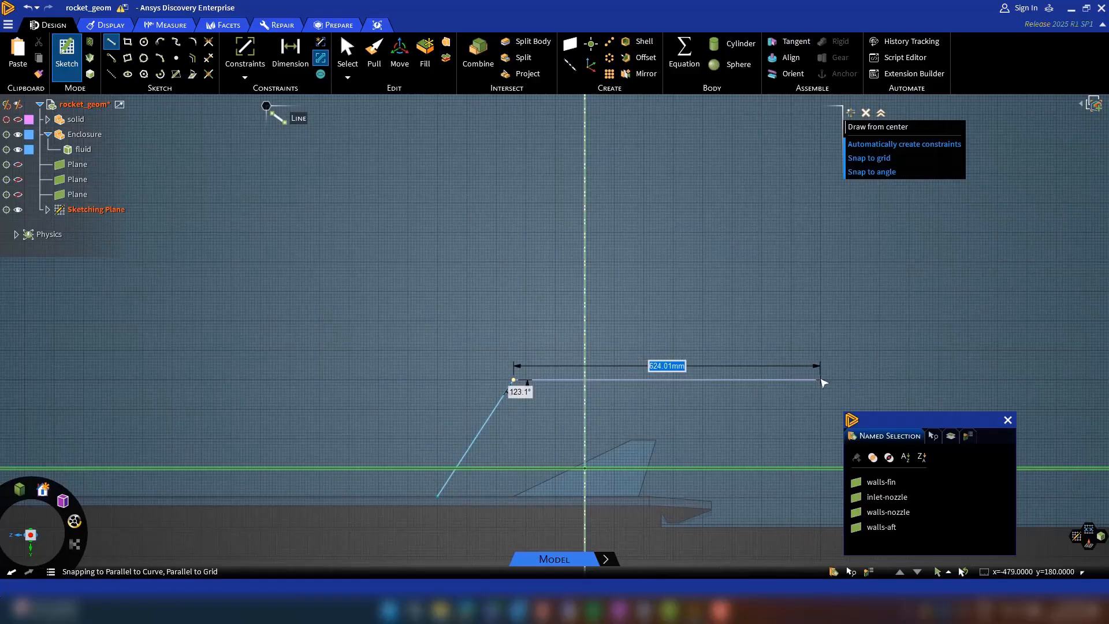
pyautogui.click(849, 380)
pyautogui.click(712, 500)
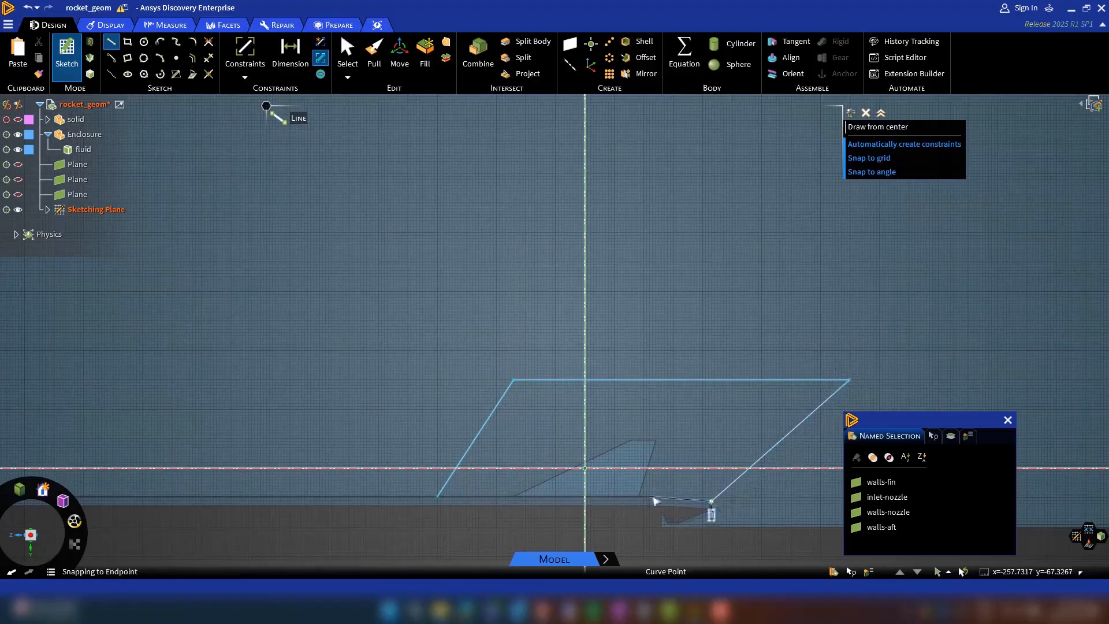
pyautogui.click(437, 496)
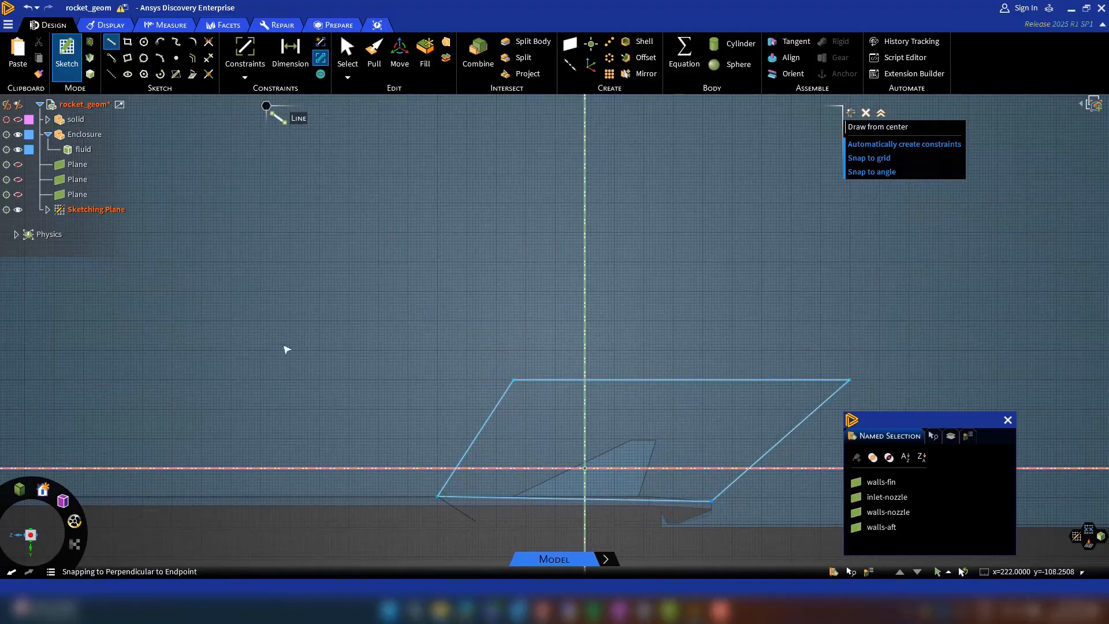
pyautogui.click(90, 74)
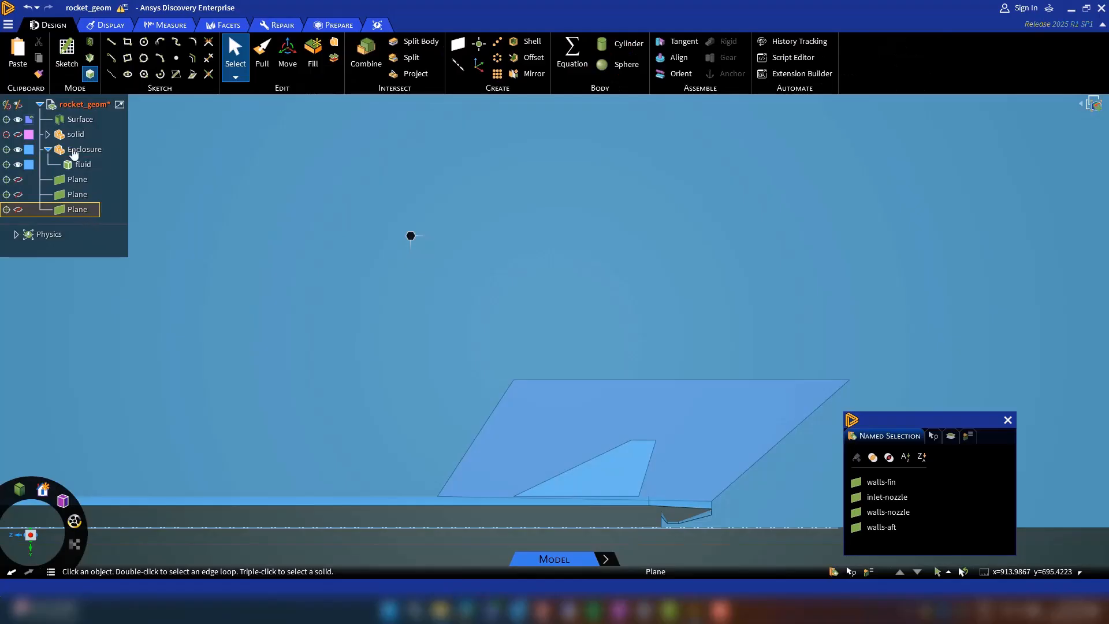
# Move the four-sided surface around the fin 6 mm along its normal and close the named selection window.
pyautogui.click(77, 122)
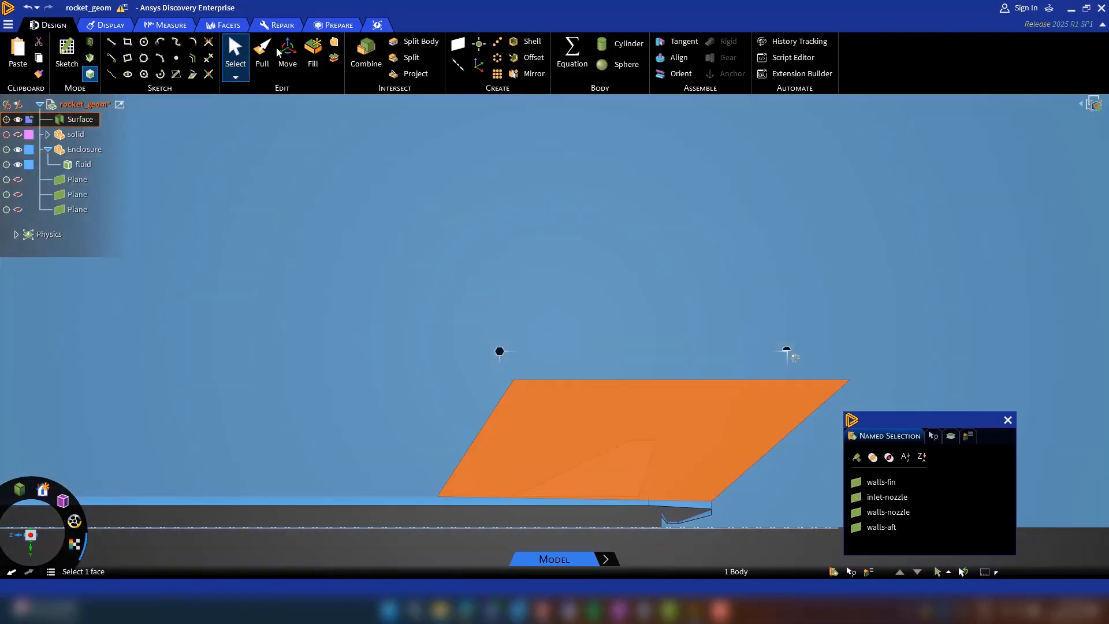
pyautogui.click(287, 56)
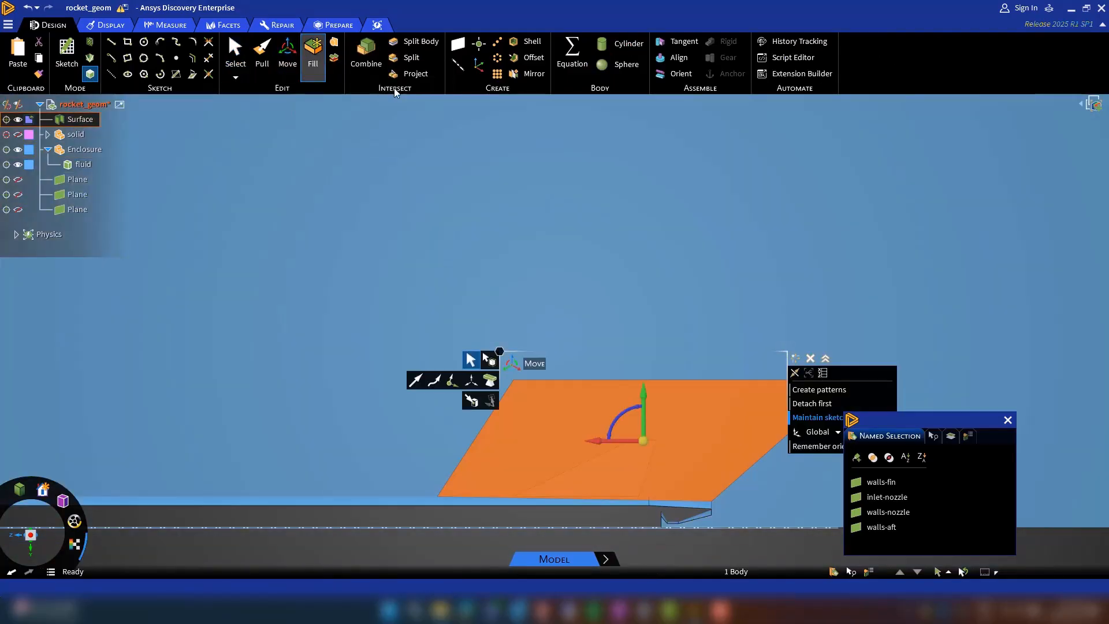
pyautogui.moveTo(688, 463); pyautogui.dragTo(584, 475, button='middle')
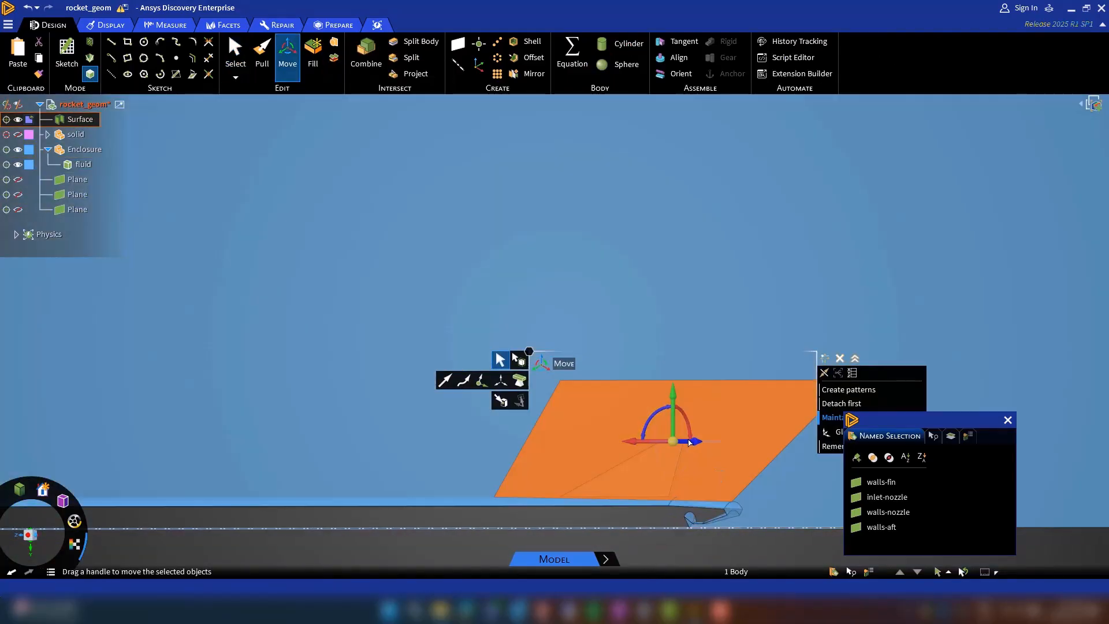
pyautogui.press('Return')
pyautogui.click(1008, 420)
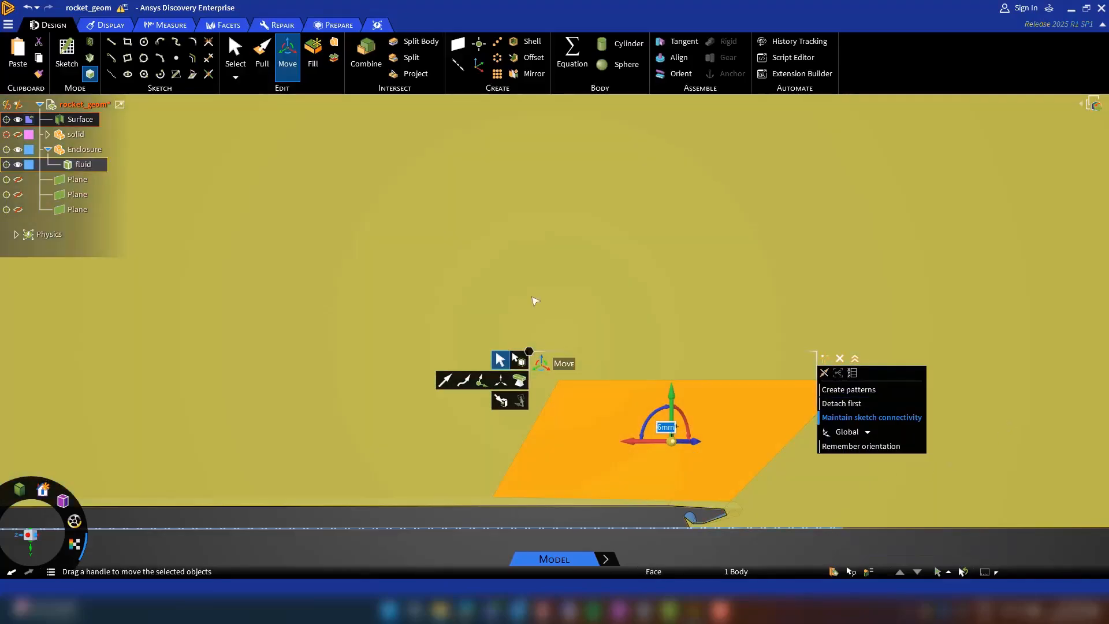
# Pull the offset fin surface across the fin's thickness into a separate solid, using no merge.
pyautogui.click(265, 53)
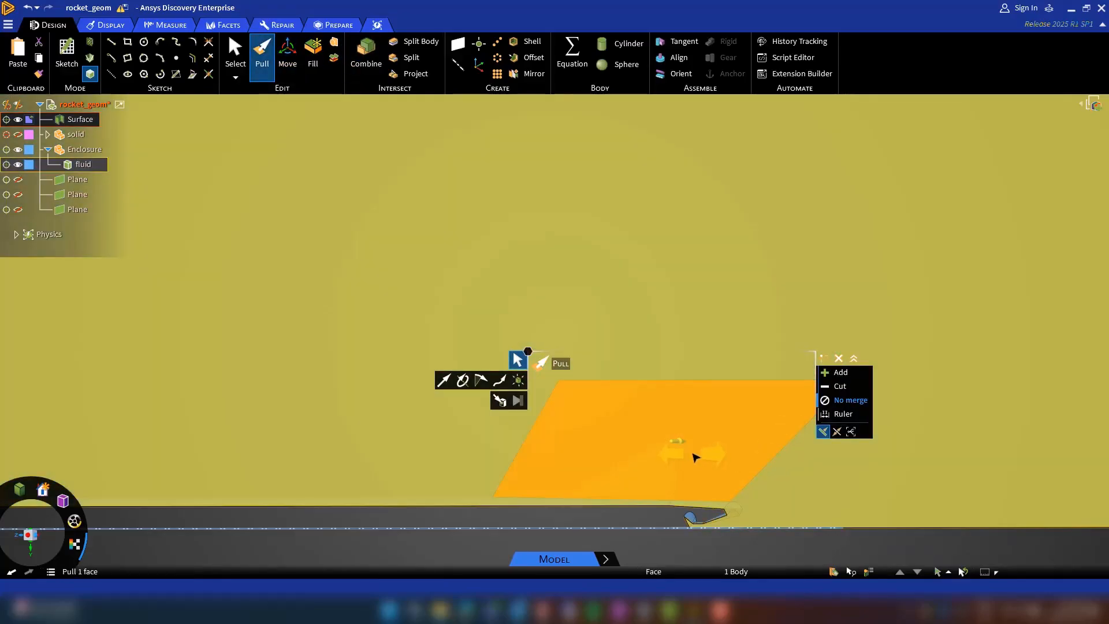
pyautogui.moveTo(695, 458); pyautogui.dragTo(697, 457)
pyautogui.press('Return')
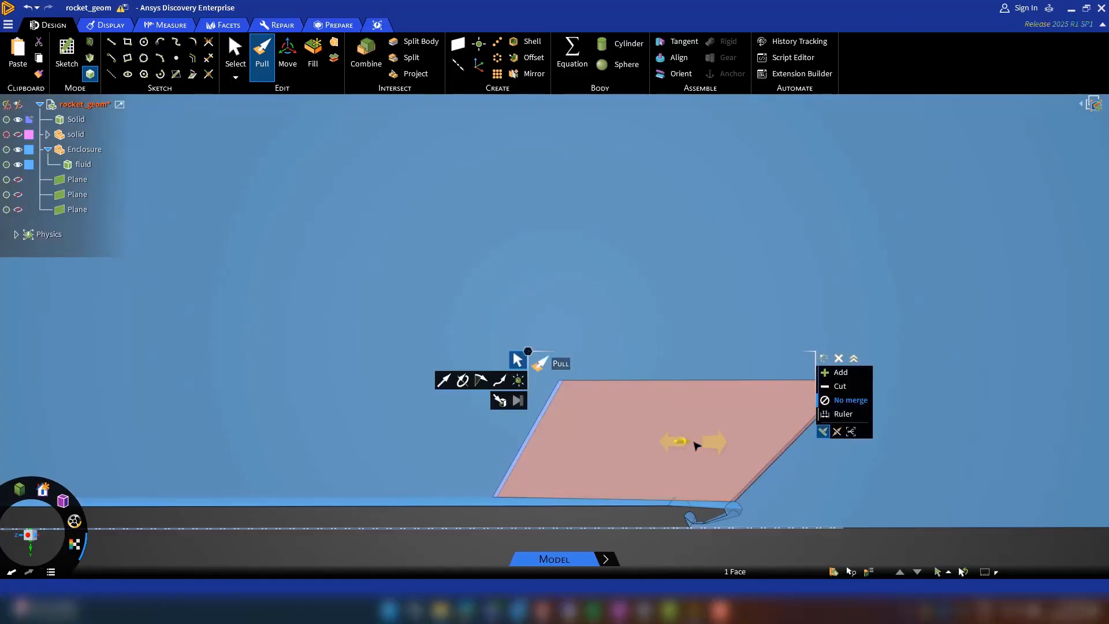
pyautogui.press('Escape')
pyautogui.press('Escape')
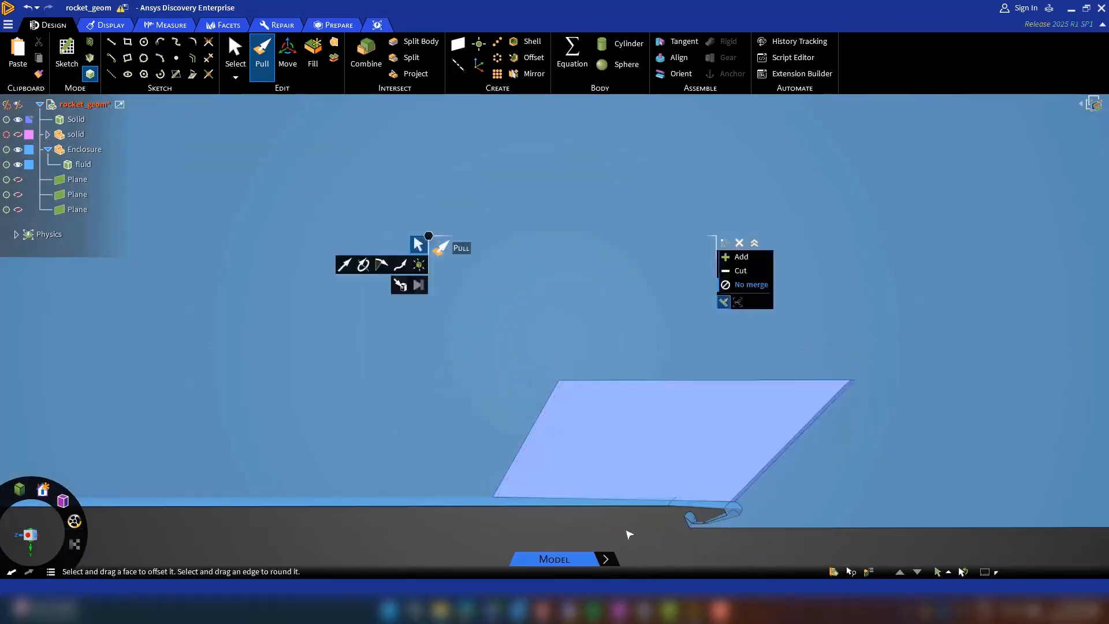
# Make the new solid around the fin transparent and rename it boi-fin.
pyautogui.click(29, 120)
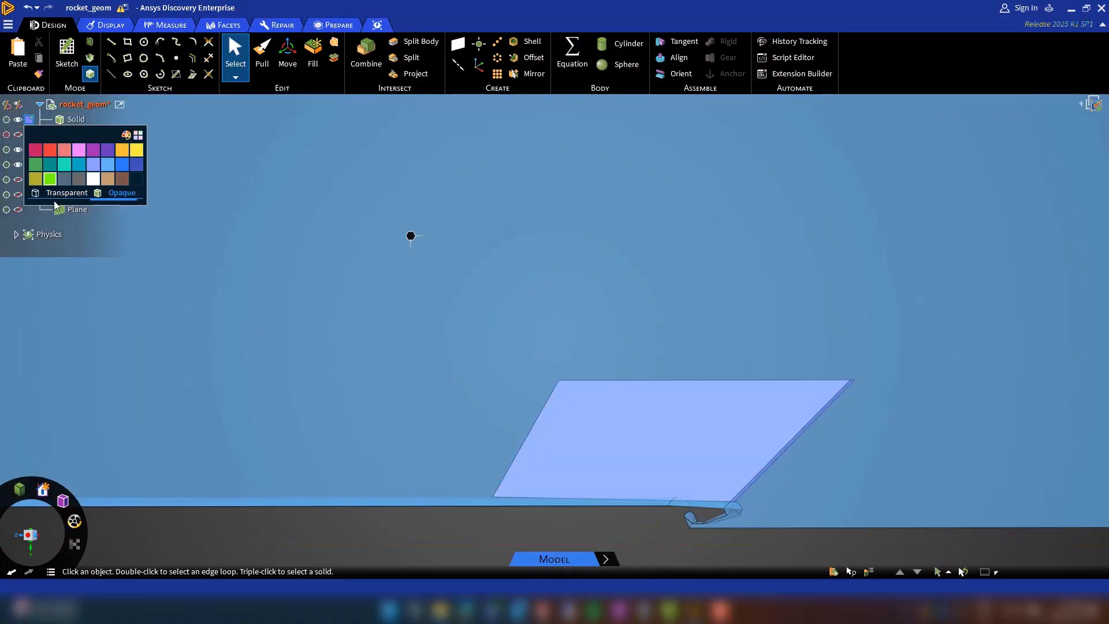
pyautogui.click(59, 189)
pyautogui.moveTo(670, 554); pyautogui.dragTo(717, 557, button='middle')
pyautogui.moveTo(410, 235); pyautogui.dragTo(376, 201, button='middle')
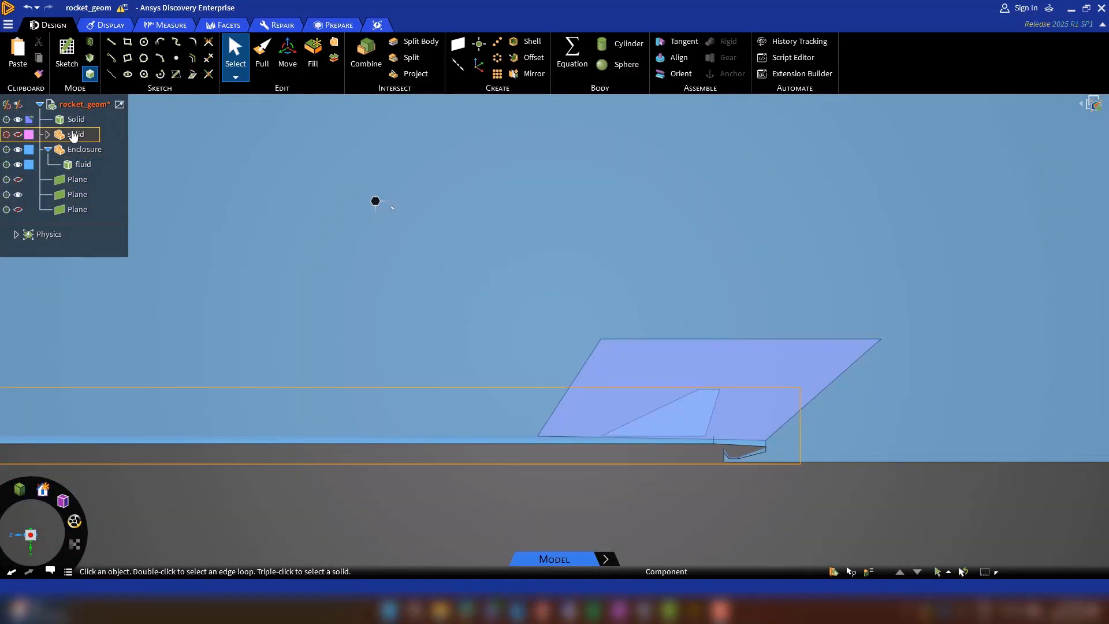
pyautogui.click(710, 376)
pyautogui.rightClick(75, 120)
pyautogui.click(110, 264)
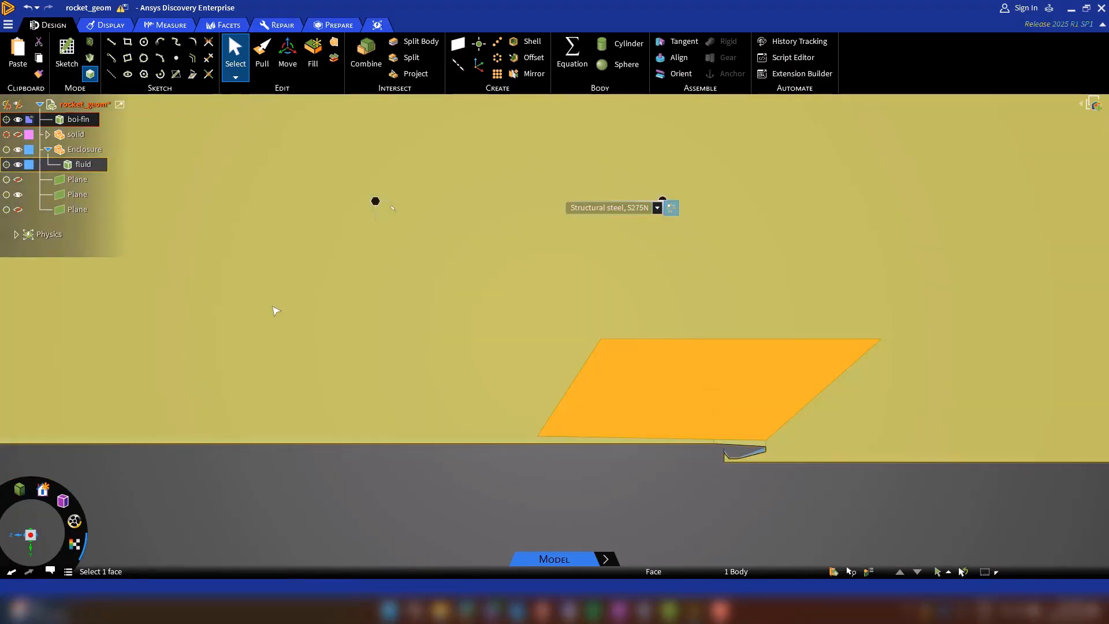
pyautogui.click(640, 534)
# Hide the displayed plane and start a sketch on the fluid body's symmetry face near the rocket nose.
pyautogui.scroll(-7, 573, 485)
pyautogui.moveTo(307, 512); pyautogui.dragTo(287, 365, button='middle')
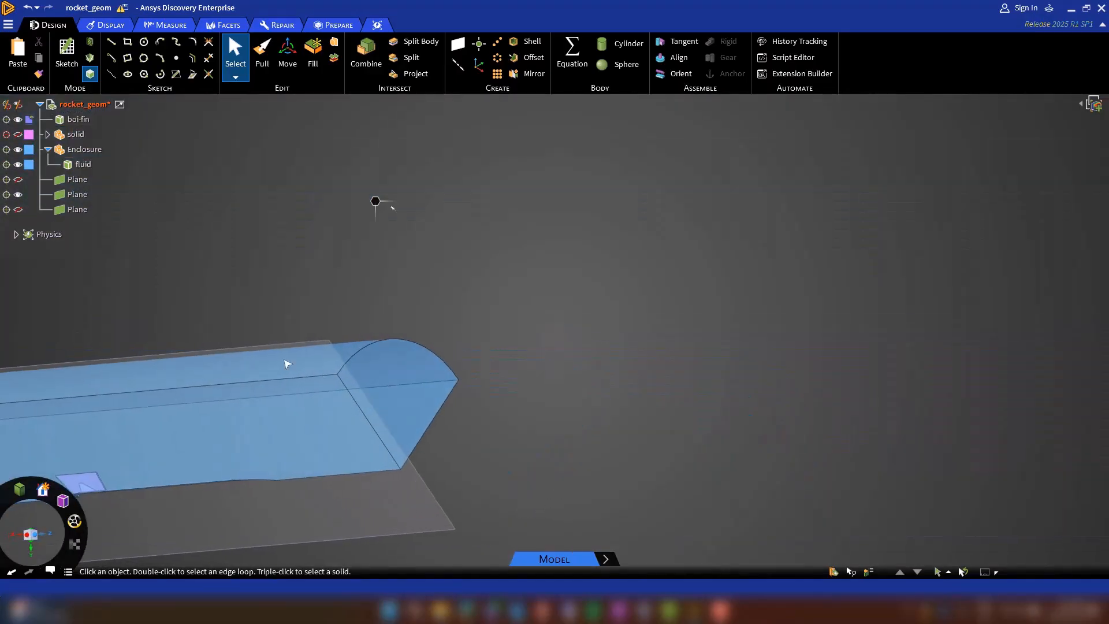
pyautogui.click(18, 195)
pyautogui.moveTo(422, 378); pyautogui.dragTo(572, 429, button='middle')
pyautogui.scroll(4, 570, 429)
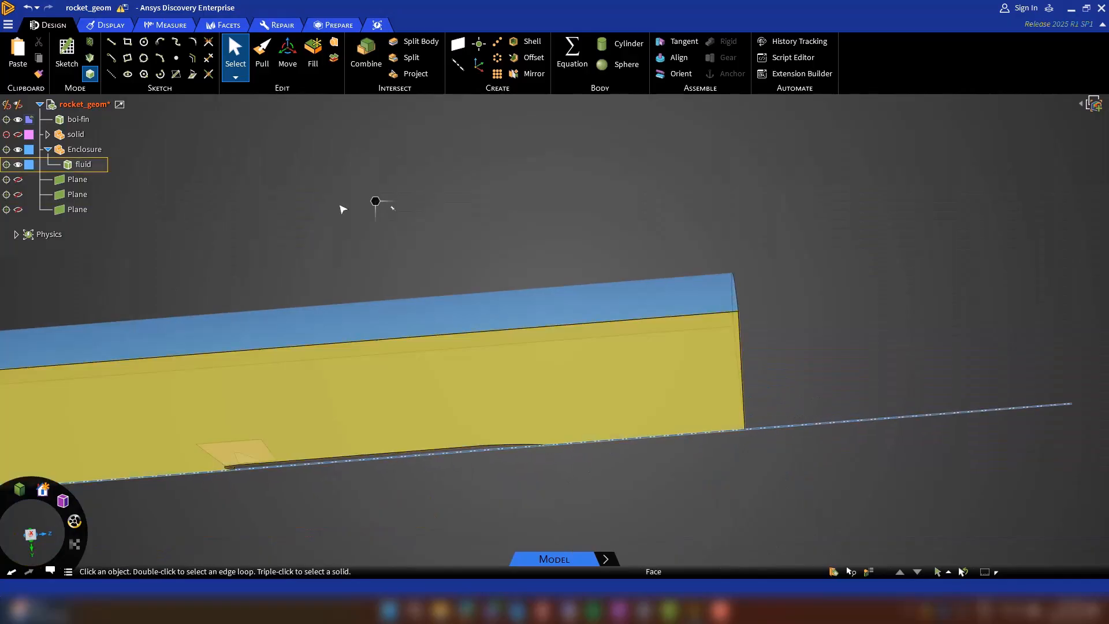
pyautogui.click(79, 48)
pyautogui.click(532, 470)
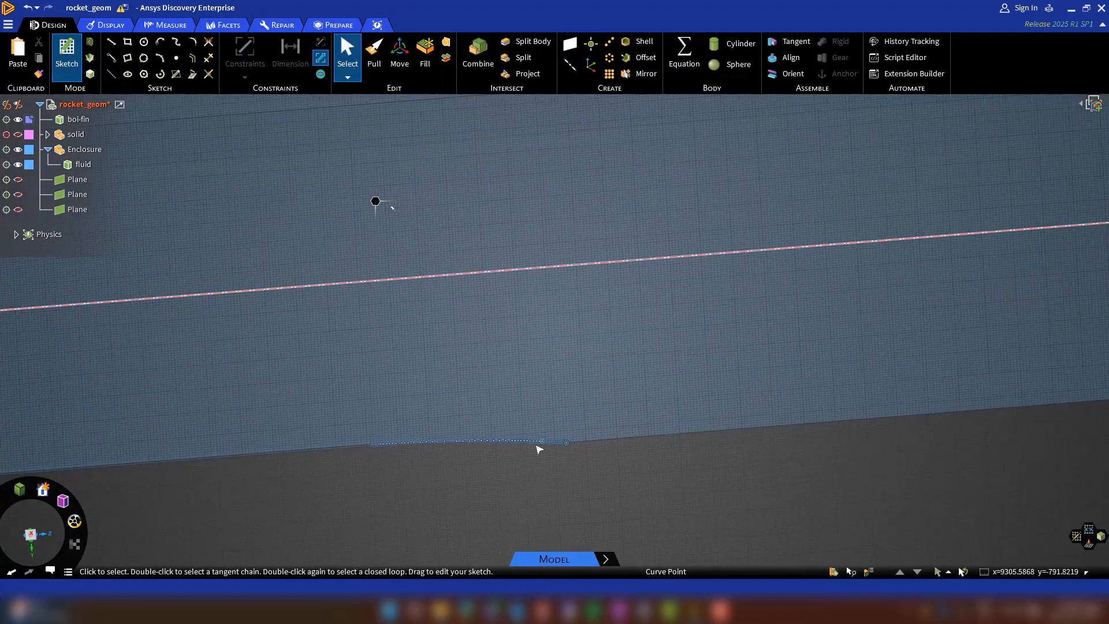
# Sketch a closed four-sided line outline around the nose, with a slanted front and about 1620 mm base on the axis, and turn it into a surface.
pyautogui.click(713, 433)
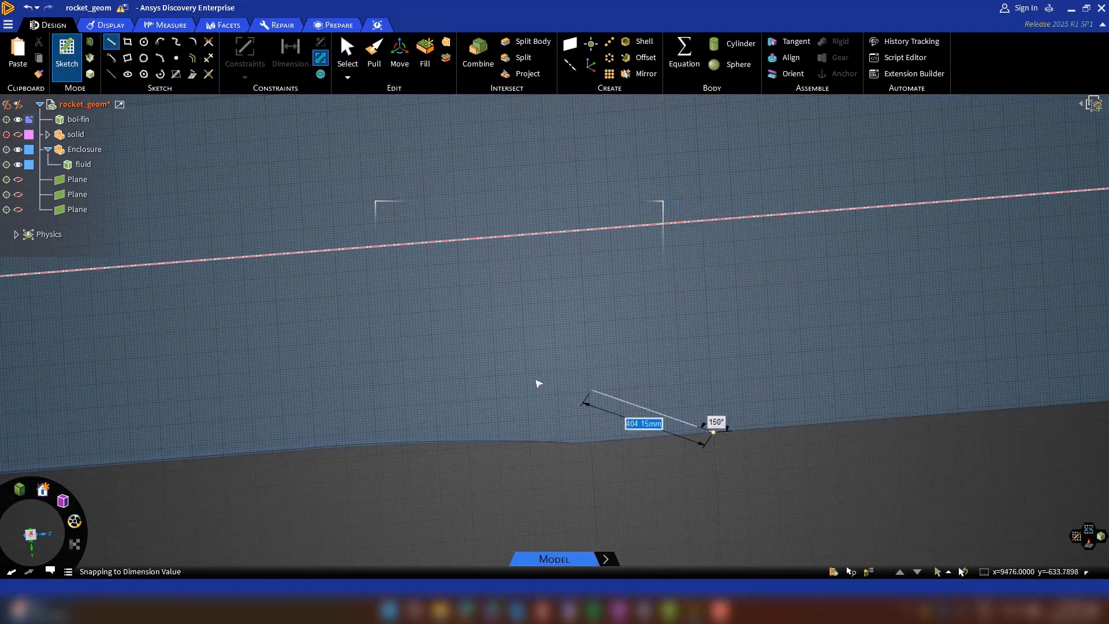
pyautogui.click(492, 329)
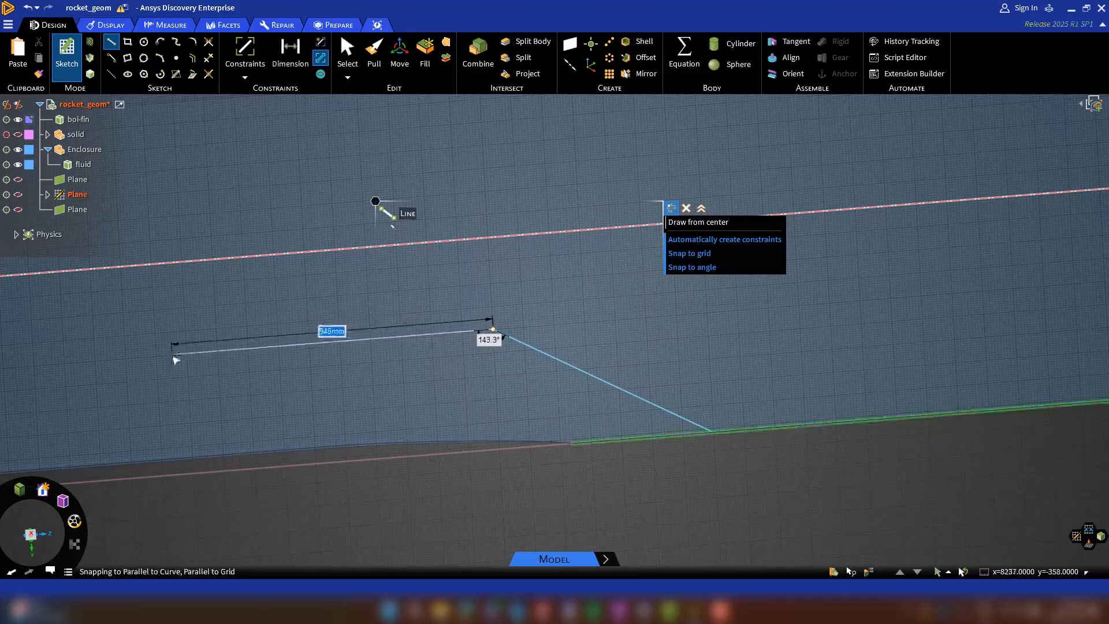
pyautogui.click(156, 356)
pyautogui.click(163, 476)
pyautogui.click(712, 432)
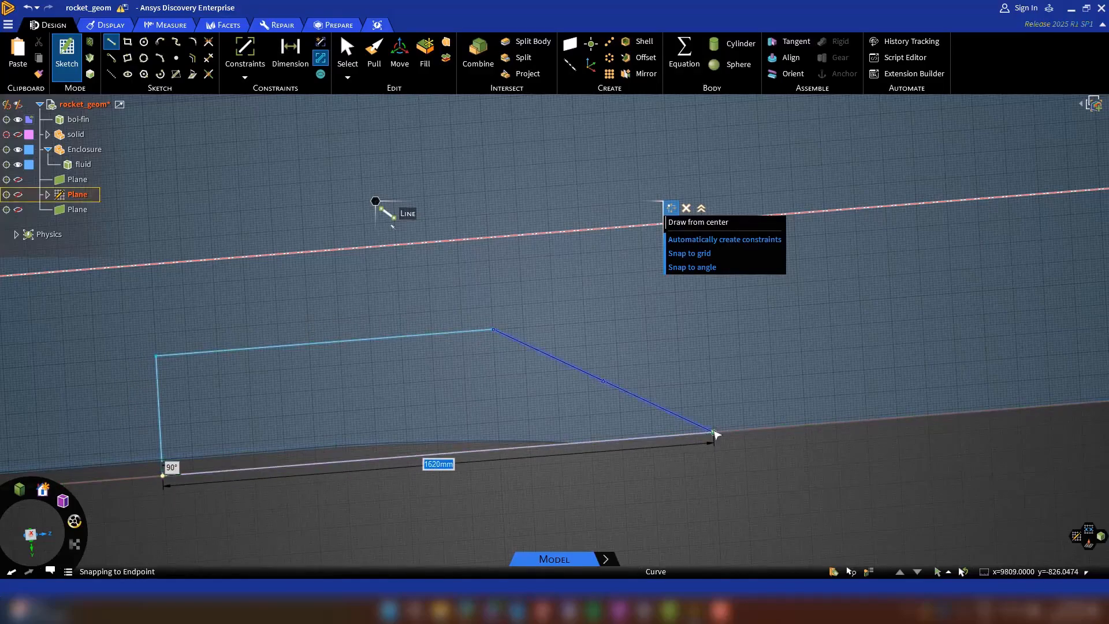
pyautogui.press('d')
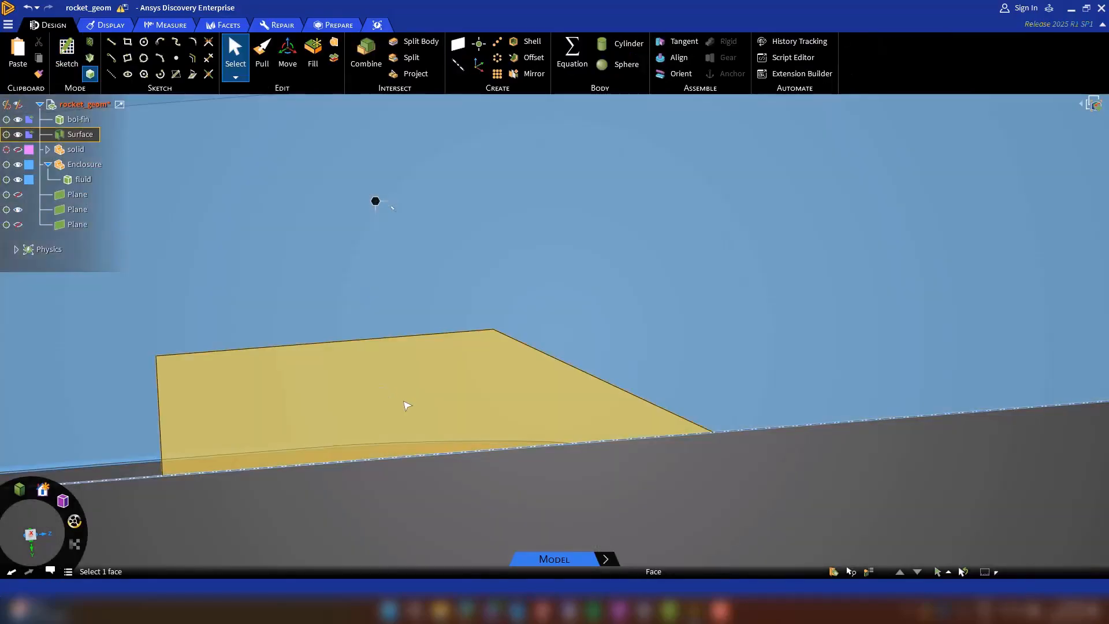
# Revolve the nose surface by -90° about the rocket's axis as a separate solid, using no merge.
pyautogui.click(407, 405)
pyautogui.press('p')
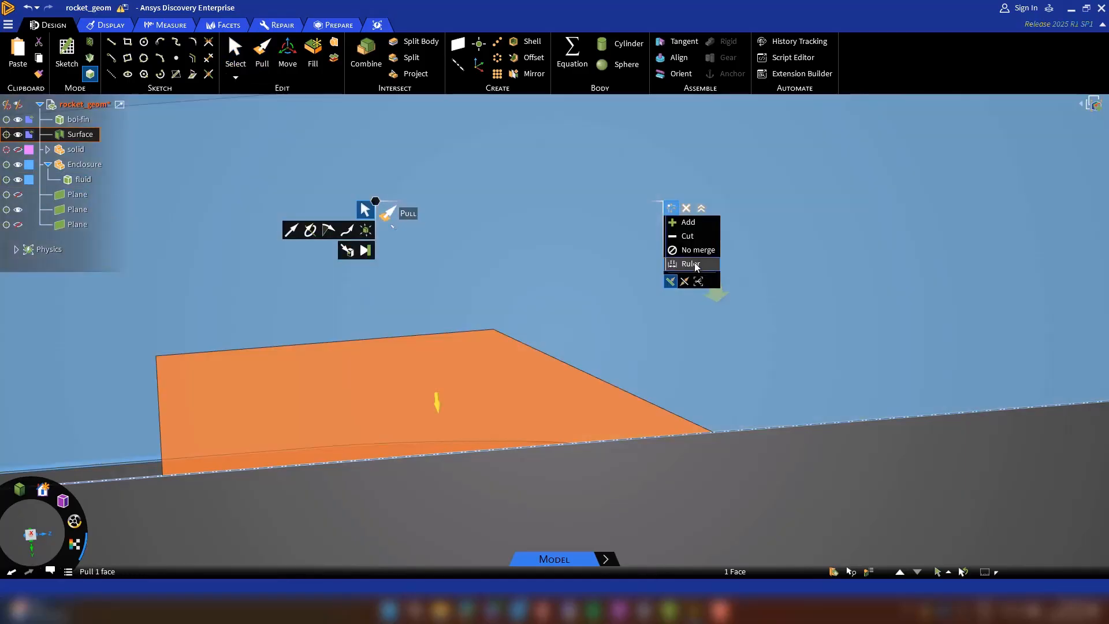
pyautogui.click(383, 448)
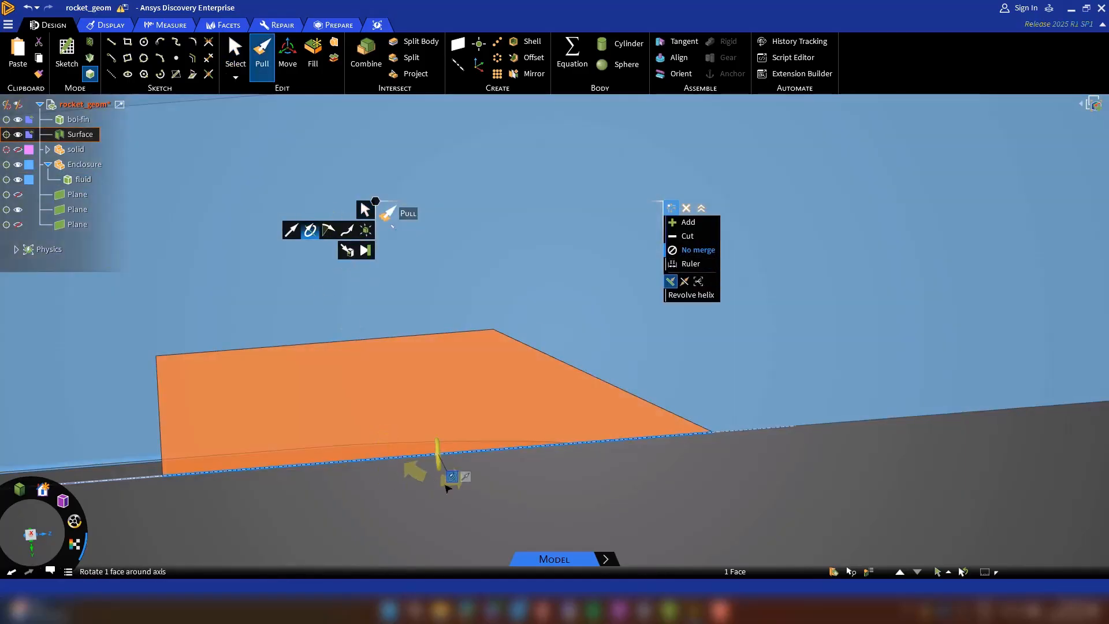
pyautogui.write('-90')
pyautogui.press('Return')
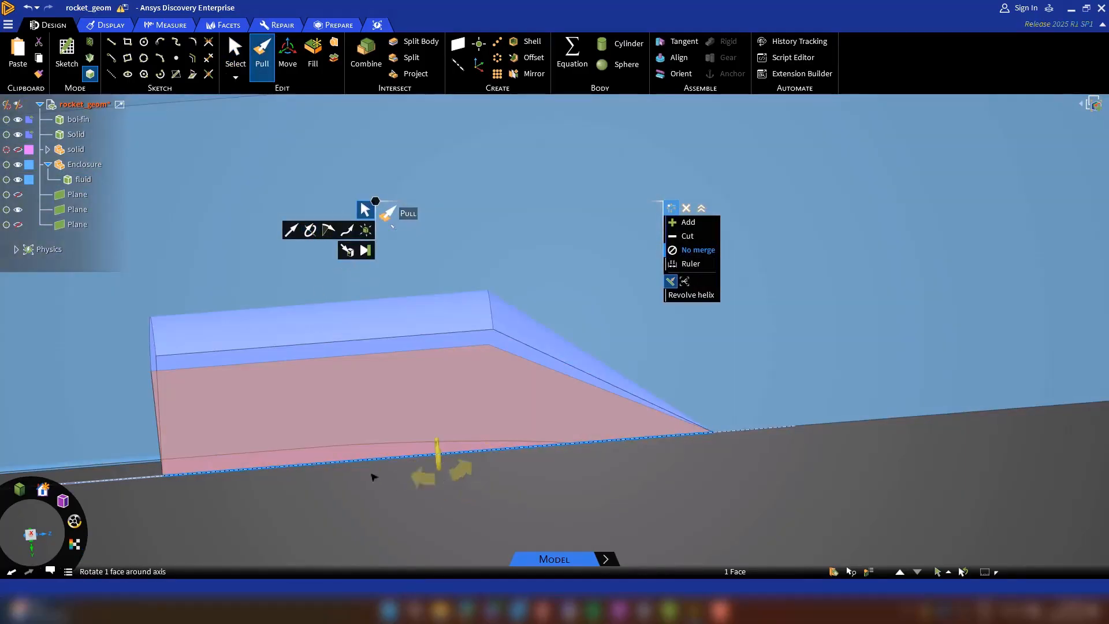
# Make the revolved nose solid transparent and rename it boi-nose.
pyautogui.click(29, 134)
pyautogui.click(57, 208)
pyautogui.rightClick(73, 134)
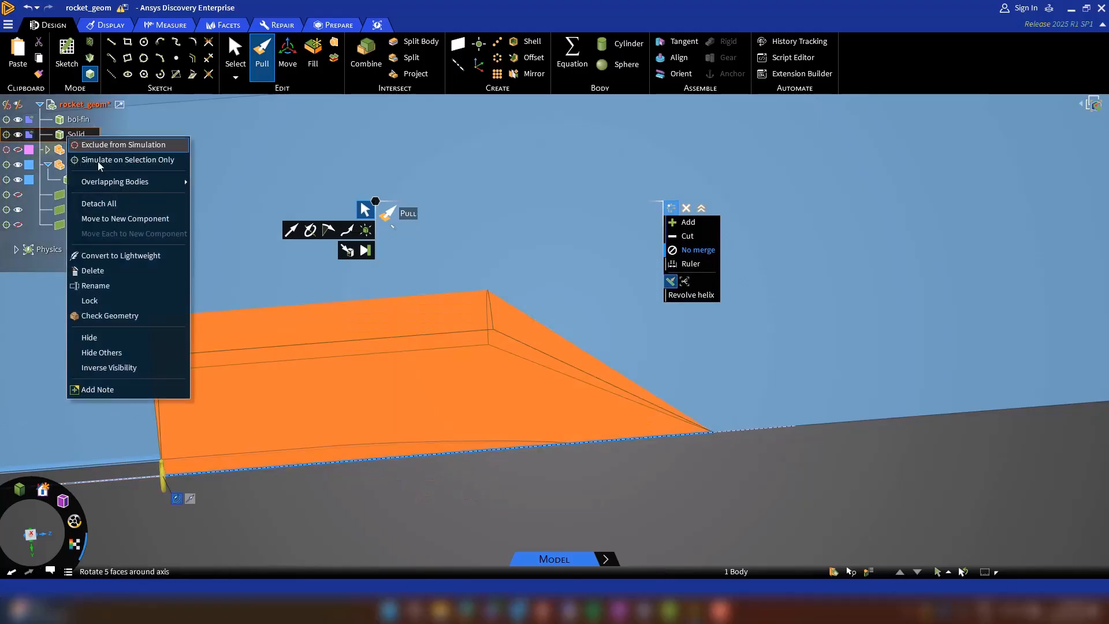
pyautogui.click(96, 284)
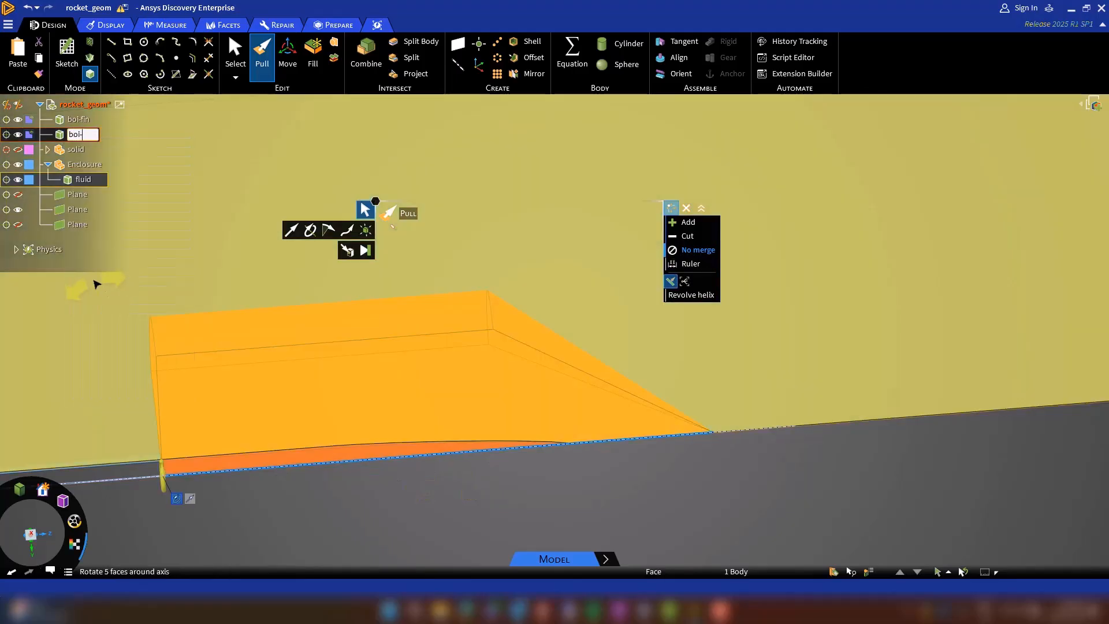
pyautogui.press('Return')
pyautogui.click(653, 500)
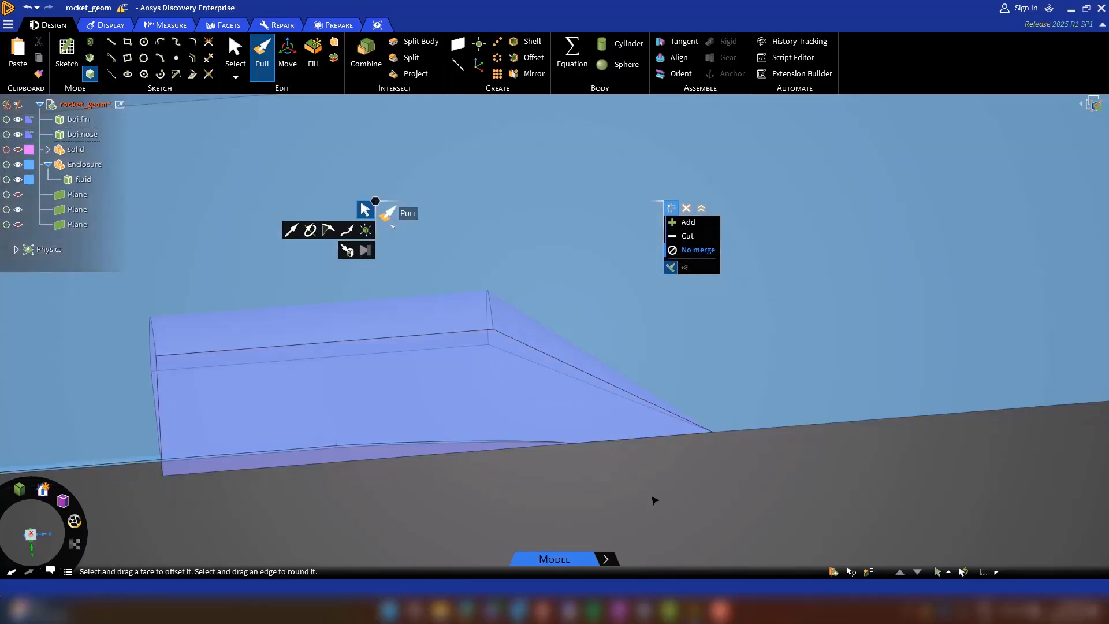
# Start a rectangle sketch on the fluid body's symmetry face, with both the fin and nose regions in view.
pyautogui.moveTo(653, 500); pyautogui.dragTo(548, 513, button='middle')
pyautogui.click(66, 55)
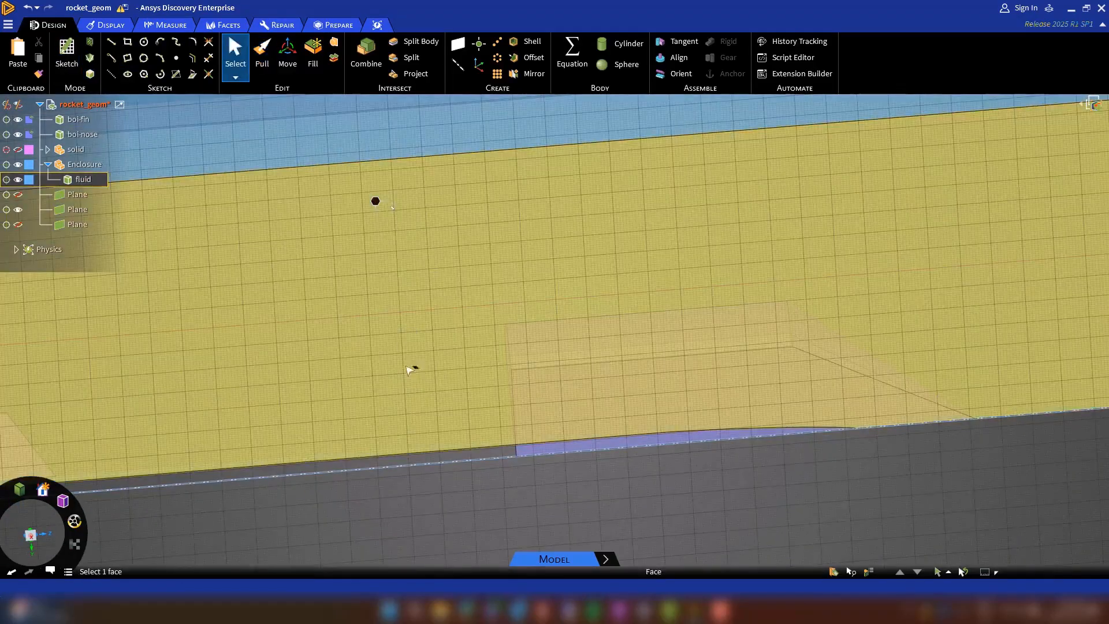
pyautogui.click(413, 370)
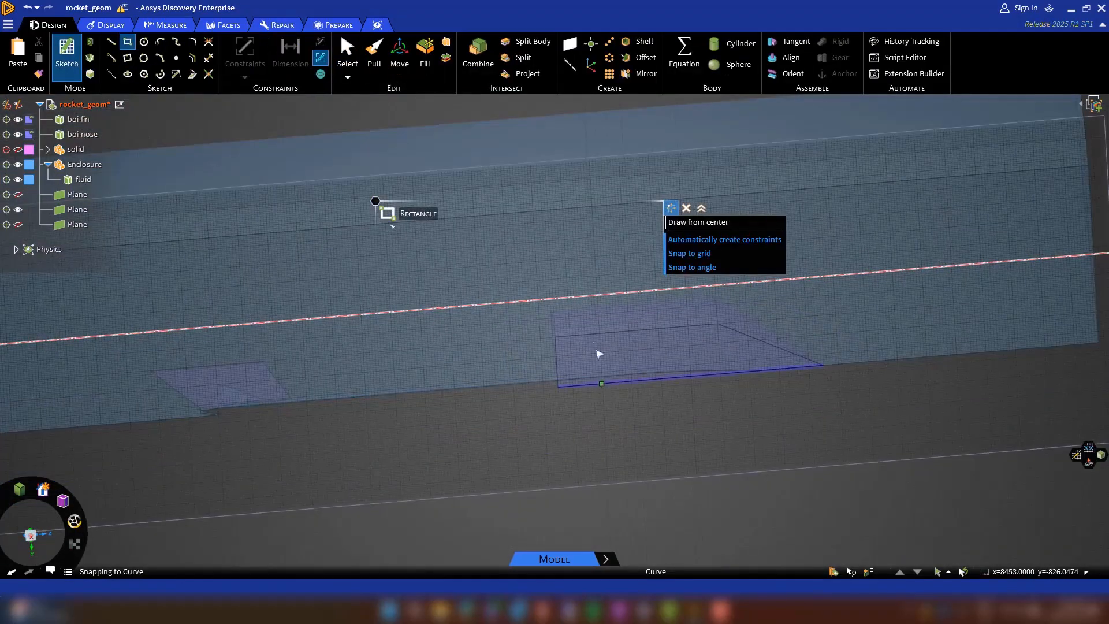
pyautogui.click(600, 383)
pyautogui.click(596, 281)
pyautogui.press('Escape')
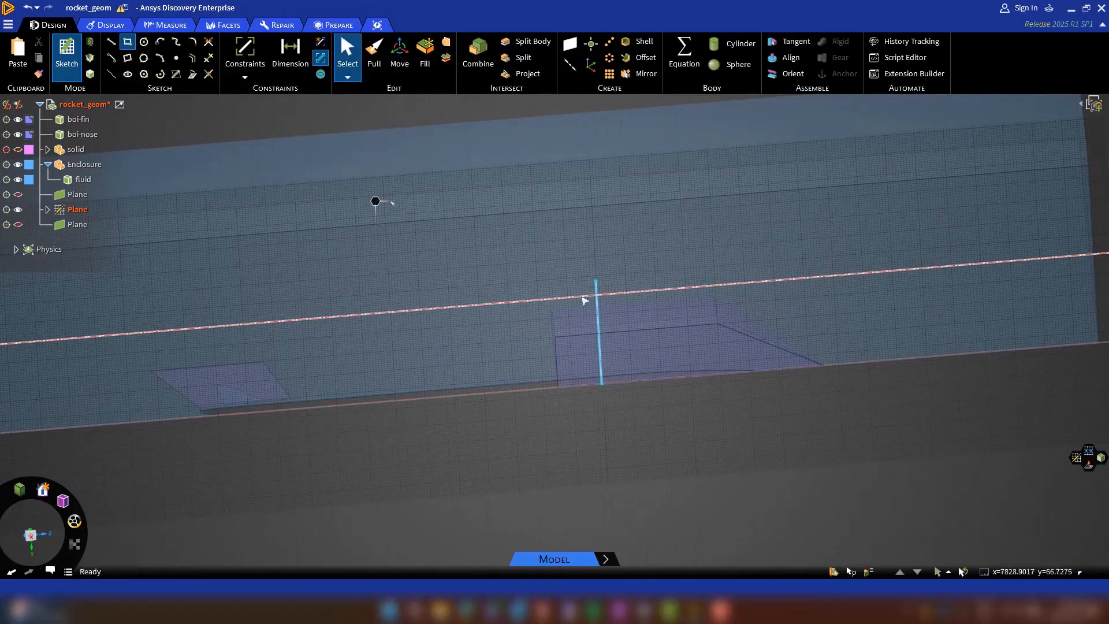
pyautogui.hotkey('ctrl', 'z')
# Sketch a rectangle about 4100 mm long, based on the rocket's axis, from within the nose region to well behind the fin.
pyautogui.click(596, 384)
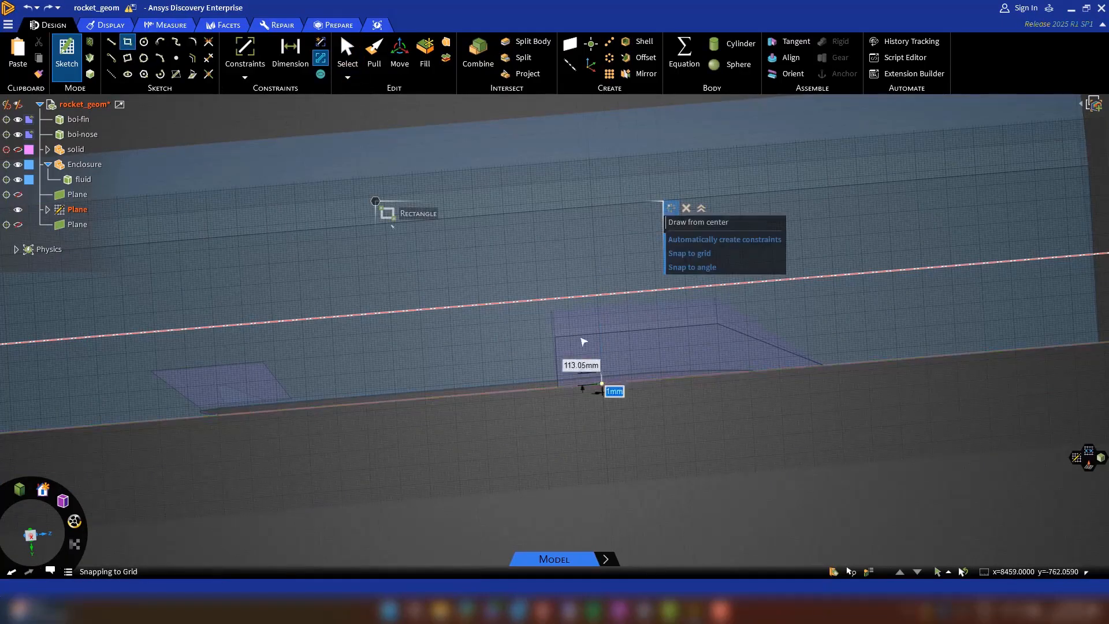
pyautogui.scroll(-5, 137, 315)
pyautogui.scroll(-2, 106, 312)
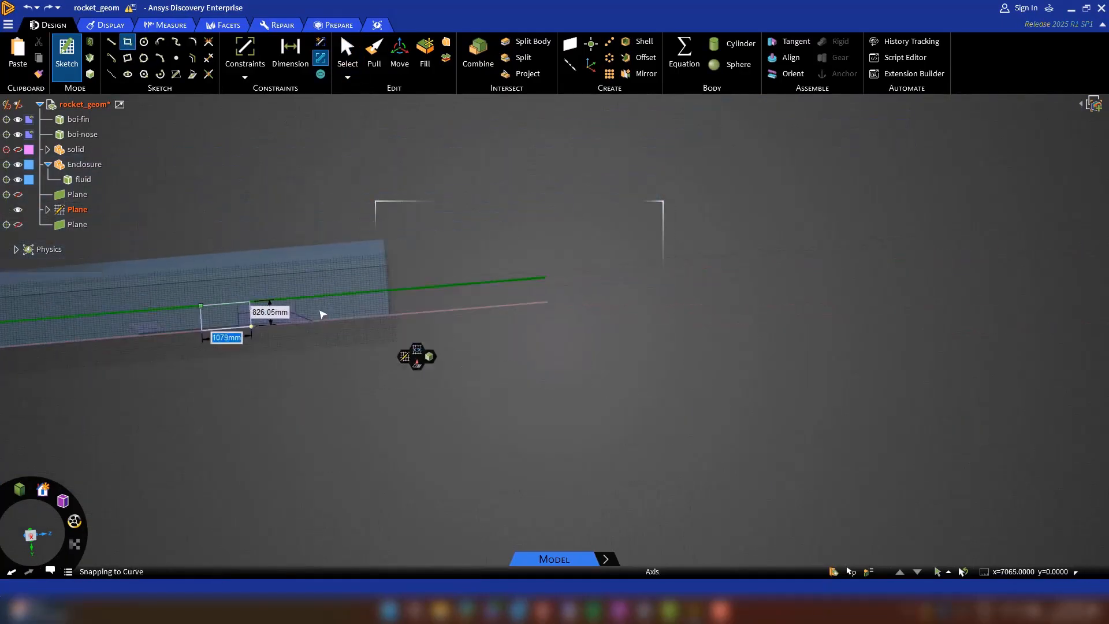
pyautogui.scroll(-3, 319, 313)
pyautogui.scroll(3, 150, 327)
pyautogui.scroll(6, 289, 312)
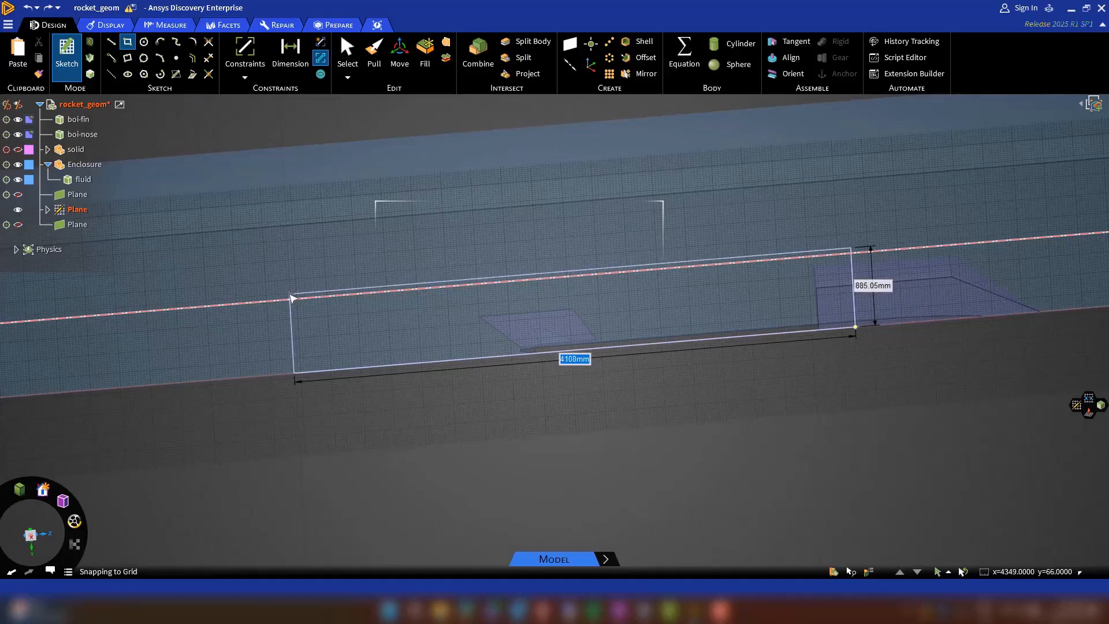
pyautogui.click(291, 295)
# Turn the rectangle into a surface and revolve it about the rocket's axis through the quarter domain, using no merge.
pyautogui.click(375, 205)
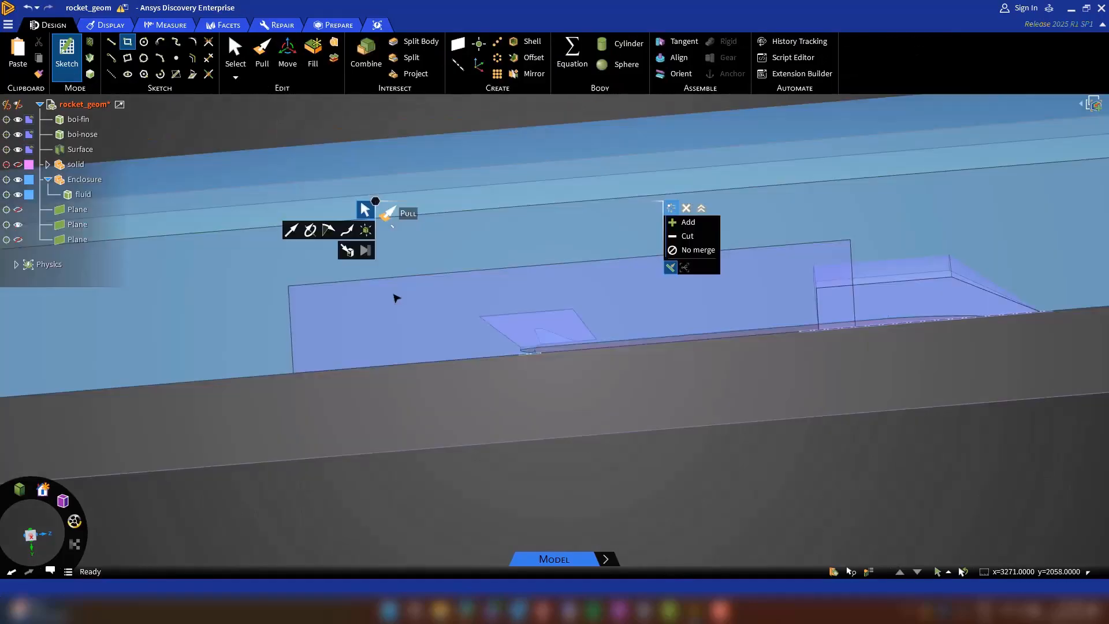
pyautogui.click(310, 230)
pyautogui.click(509, 354)
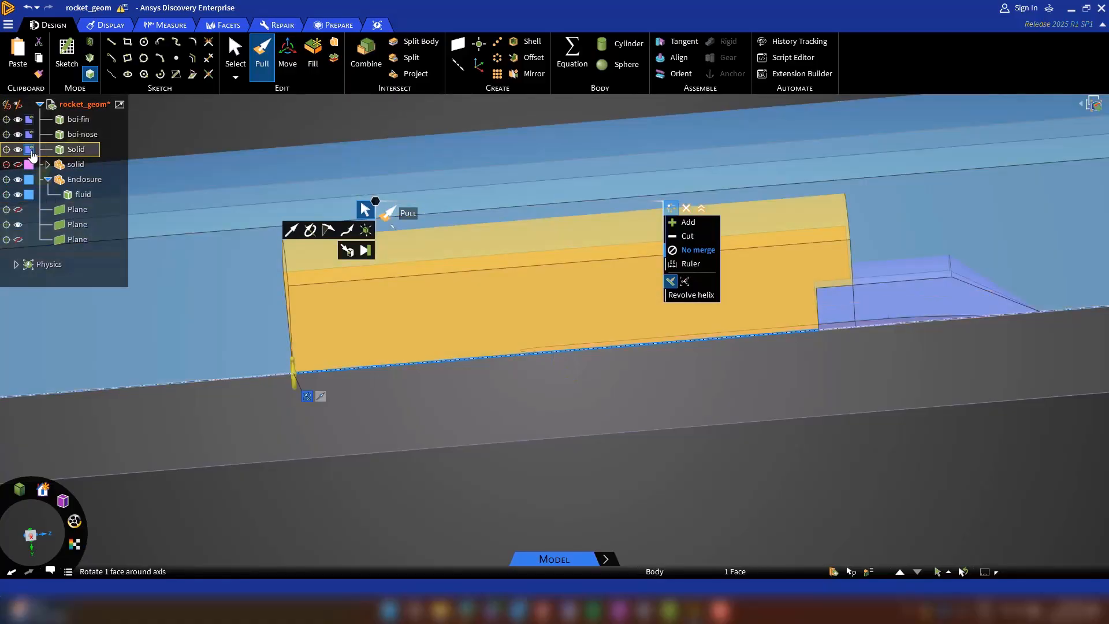
# Rename the revolved solid around the rocket body as boi-body.
pyautogui.rightClick(74, 150)
pyautogui.click(101, 298)
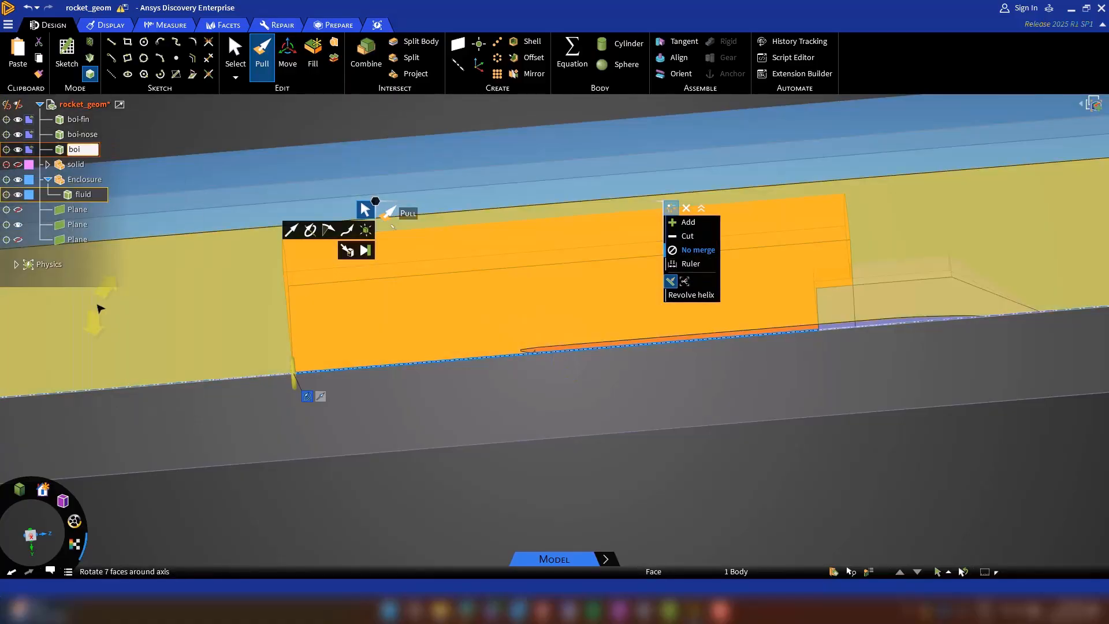
pyautogui.press('Escape')
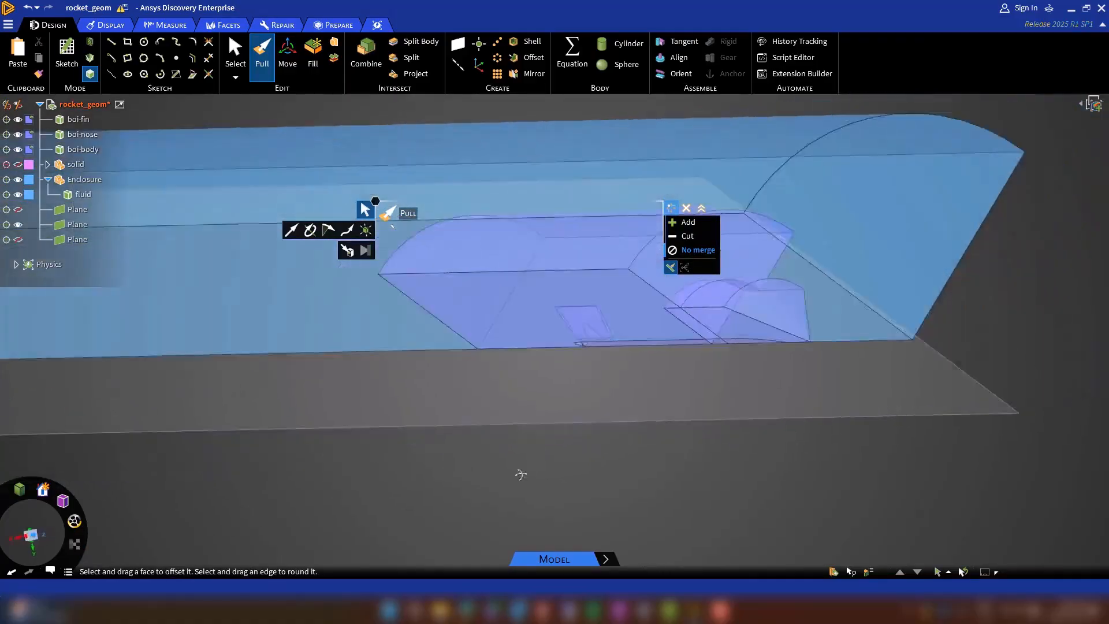
# Start a sketch on the nozzle's flat end face at the rear of the rocket body.
pyautogui.scroll(3, 520, 394)
pyautogui.moveTo(520, 394); pyautogui.dragTo(511, 355, button='middle')
pyautogui.scroll(4, 506, 335)
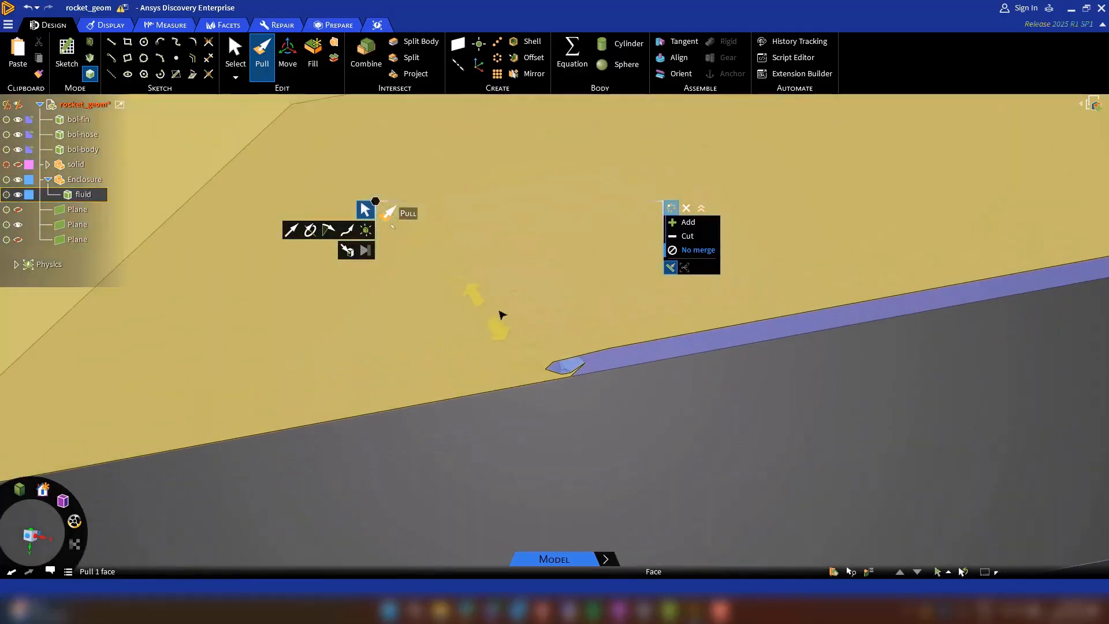
pyautogui.keyDown('ctrl'); pyautogui.click(507, 311); pyautogui.keyUp('ctrl')
pyautogui.moveTo(471, 289); pyautogui.dragTo(366, 321)
pyautogui.click(619, 412)
pyautogui.moveTo(622, 413)
pyautogui.mouseDown(button='middle')
pyautogui.moveTo(515, 414)
pyautogui.moveTo(681, 443)
pyautogui.moveTo(614, 421)
pyautogui.mouseUp(button='middle')
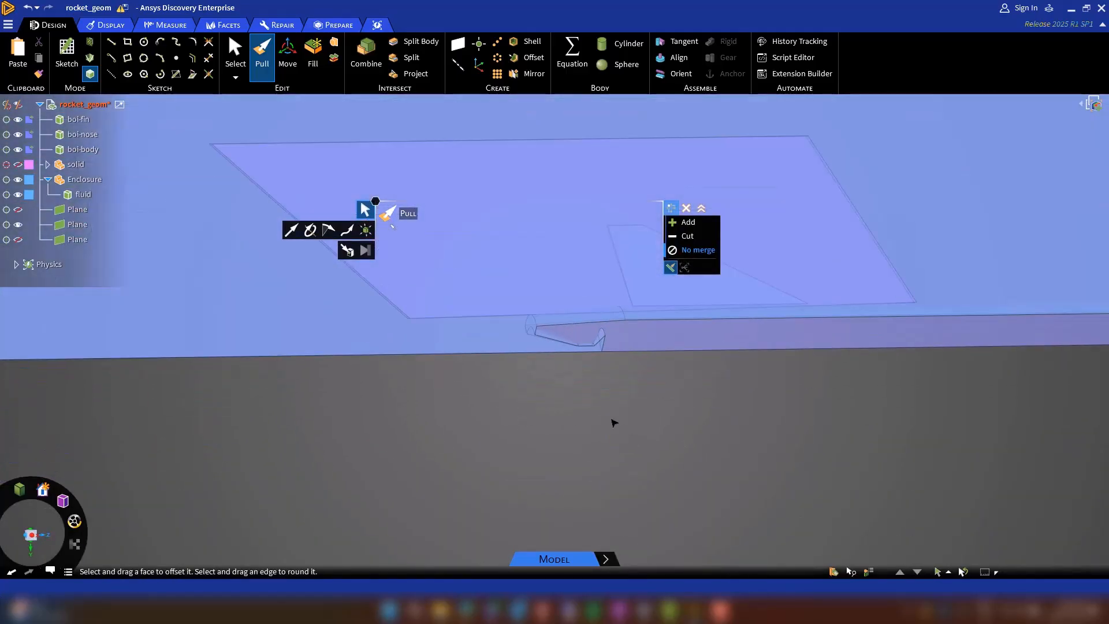
pyautogui.click(75, 50)
pyautogui.click(532, 328)
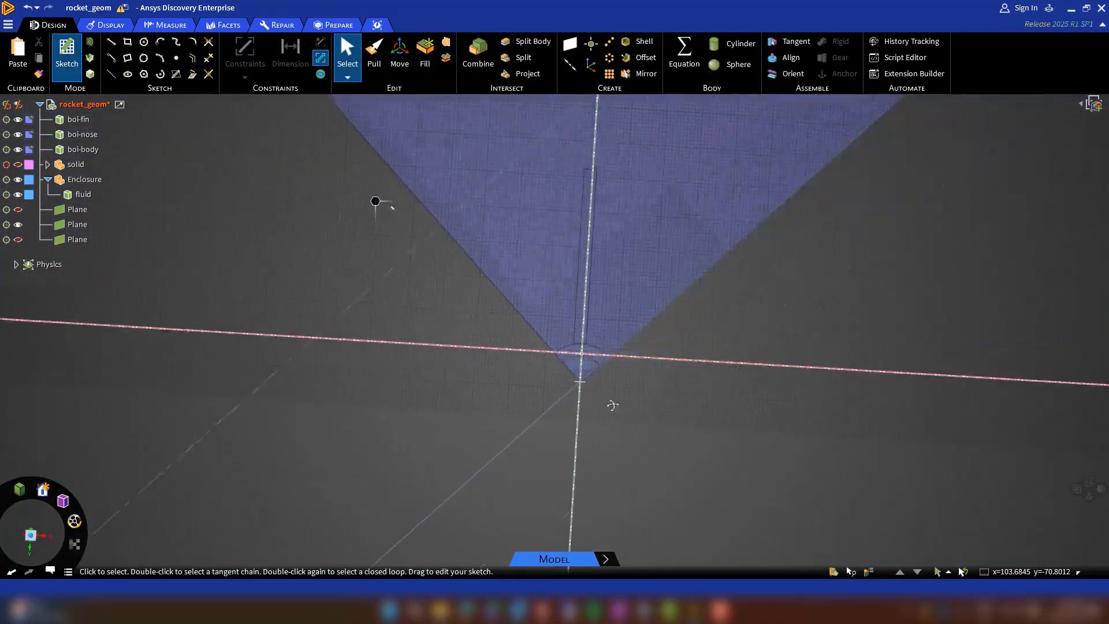
# Sketch a closed quarter sector from the rocket's axis along both symmetry planes, with sides about 33 mm long and a three-point arc.
pyautogui.click(110, 43)
pyautogui.click(515, 342)
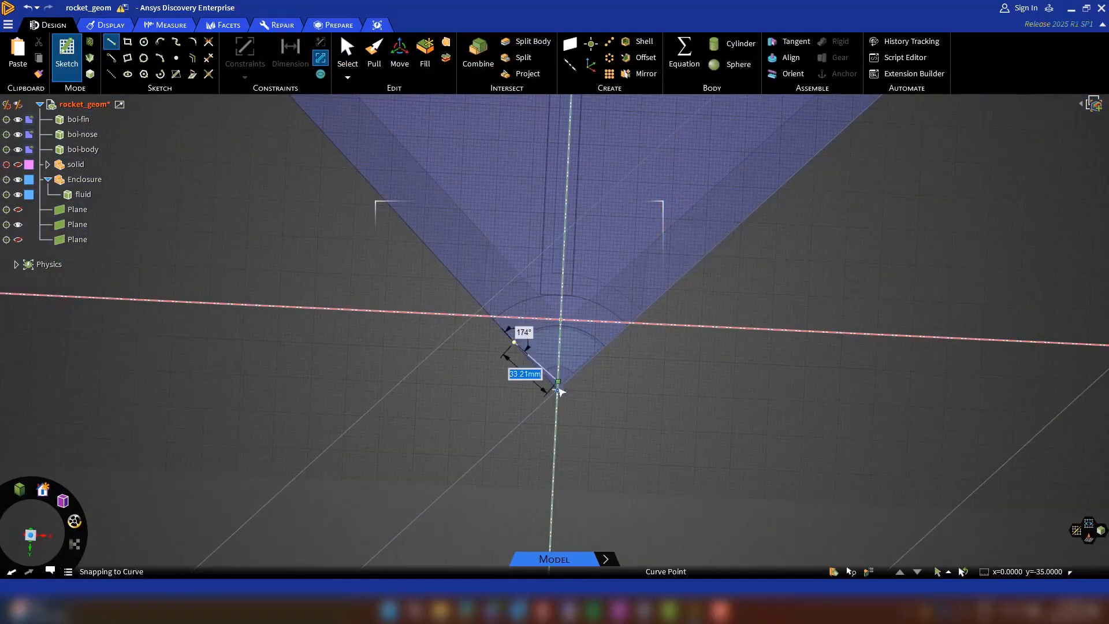
pyautogui.click(557, 390)
pyautogui.click(605, 347)
pyautogui.click(159, 58)
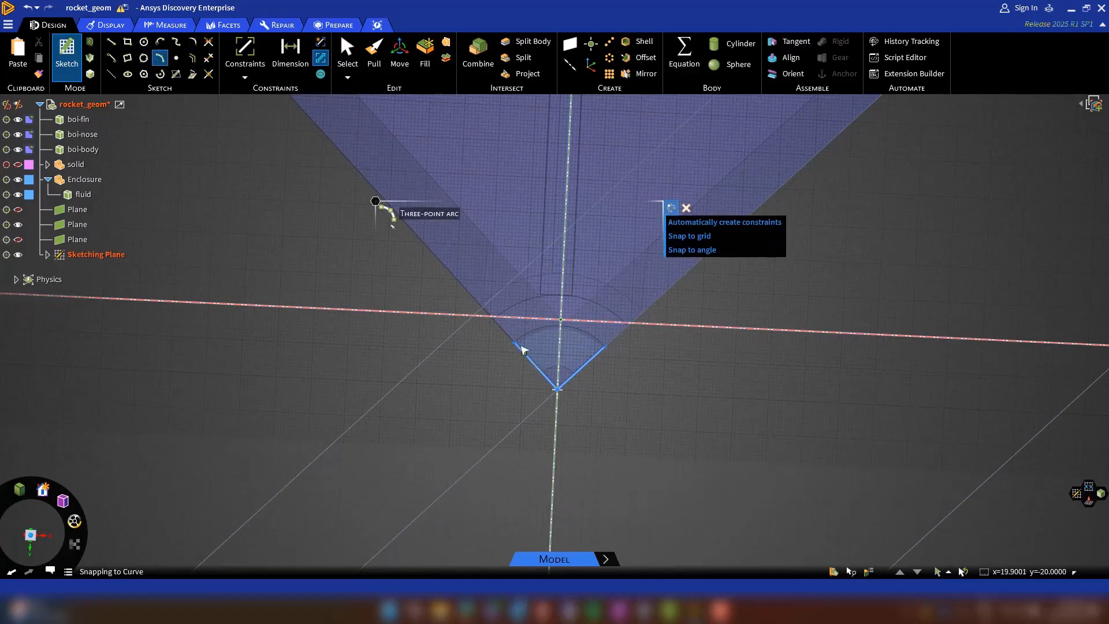
pyautogui.click(515, 341)
pyautogui.click(560, 325)
pyautogui.press('Escape')
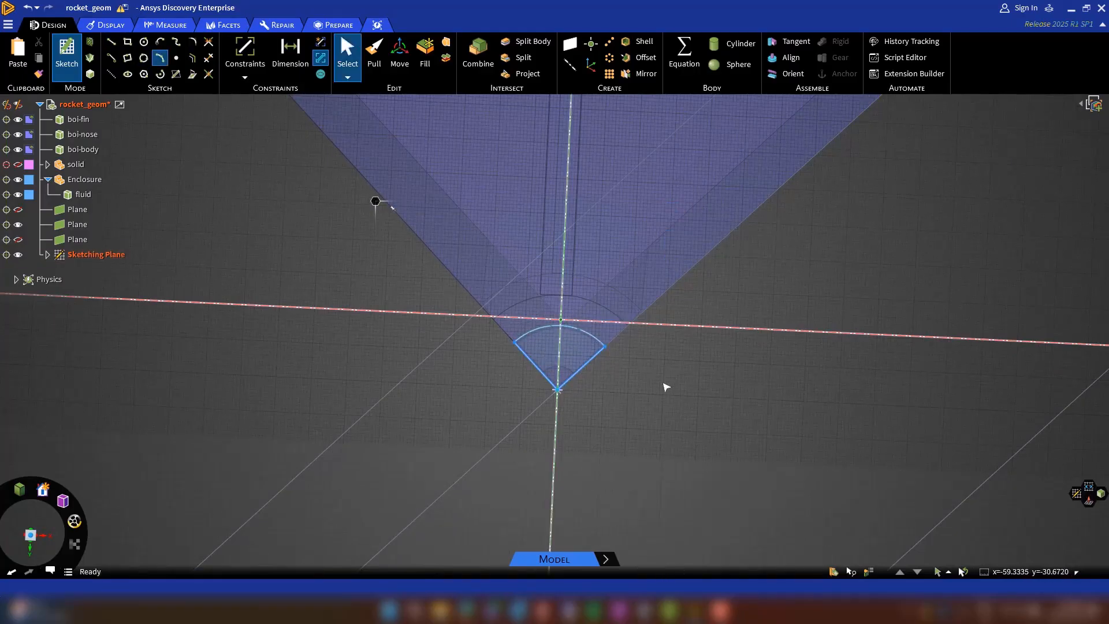
pyautogui.moveTo(663, 387); pyautogui.dragTo(614, 389, button='middle')
# Turn the quarter sector into a surface and extrude it forward into the nozzle with no merge.
pyautogui.click(92, 73)
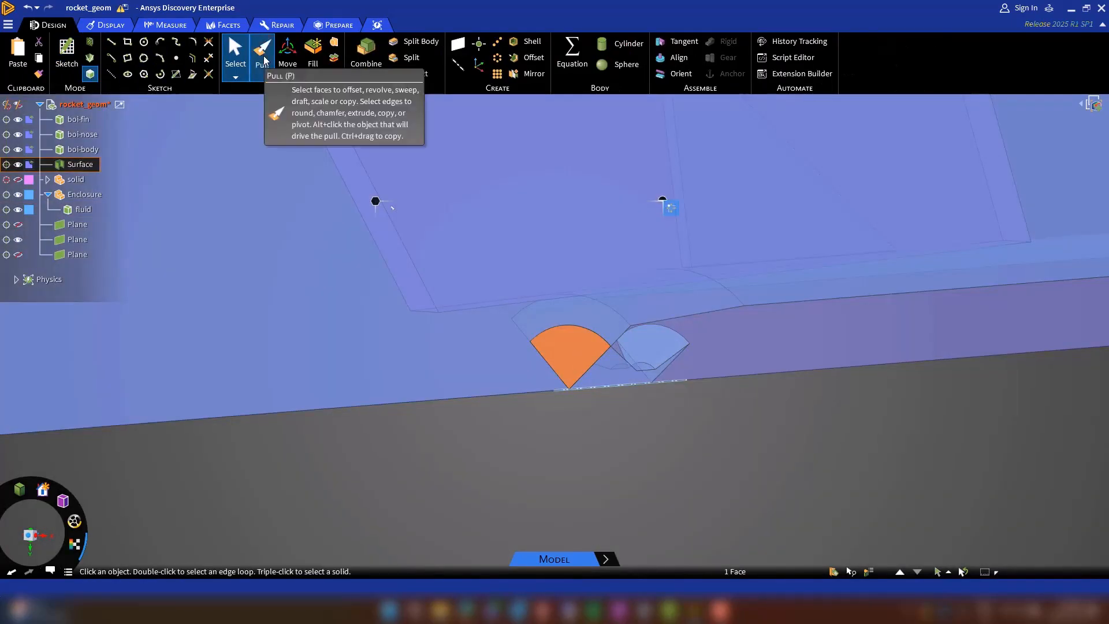
pyautogui.click(262, 58)
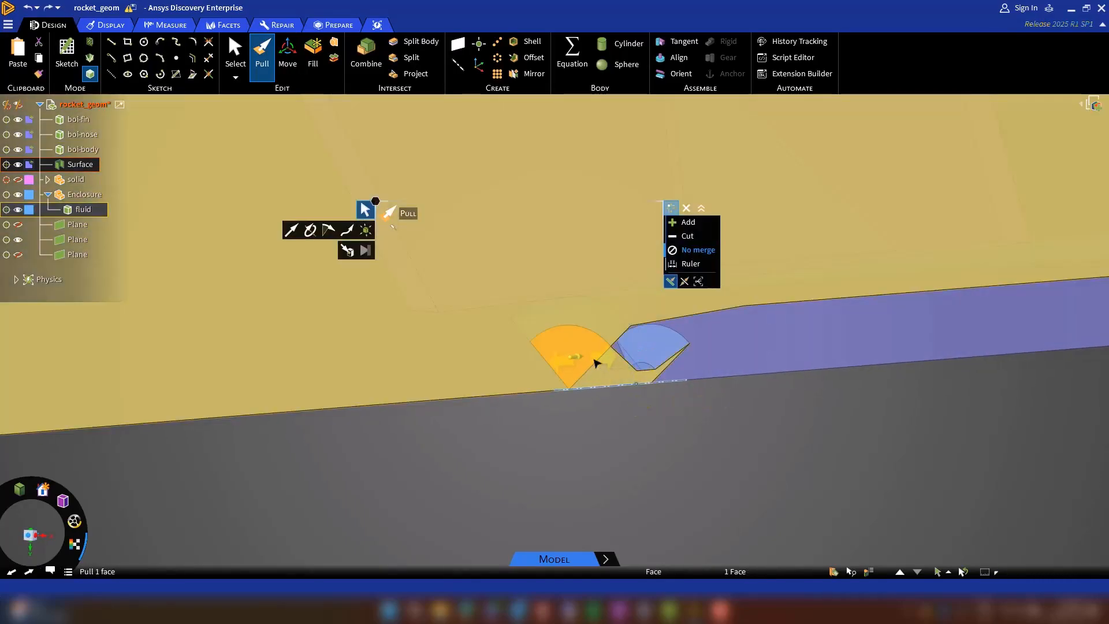
pyautogui.moveTo(594, 362); pyautogui.dragTo(676, 364)
pyautogui.click(606, 420)
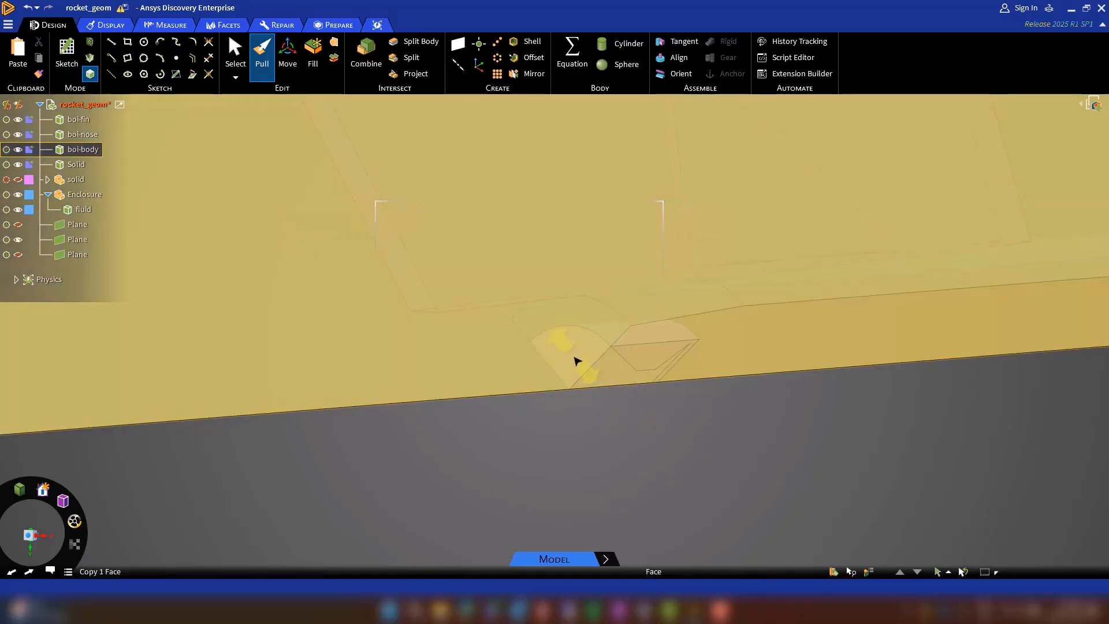
# Pull the sector solid's rear face about 668 mm downstream of the nozzle to cover the exhaust plume, using no merge.
pyautogui.click(574, 361)
pyautogui.moveTo(567, 356); pyautogui.dragTo(366, 370)
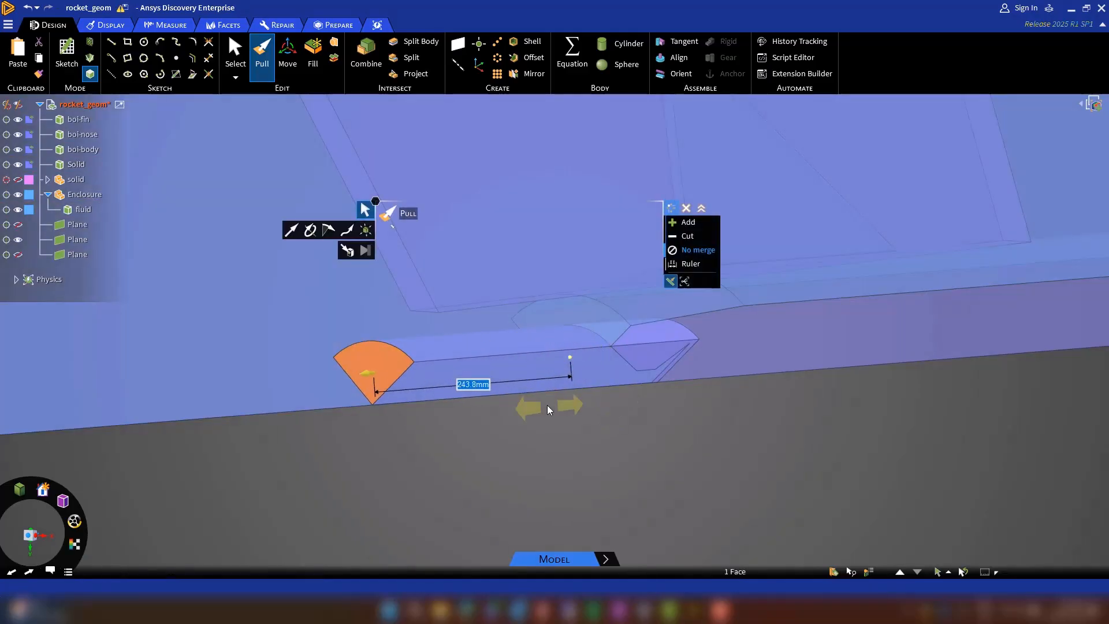
pyautogui.moveTo(503, 428); pyautogui.dragTo(544, 412, button='middle')
pyautogui.scroll(-7, 487, 434)
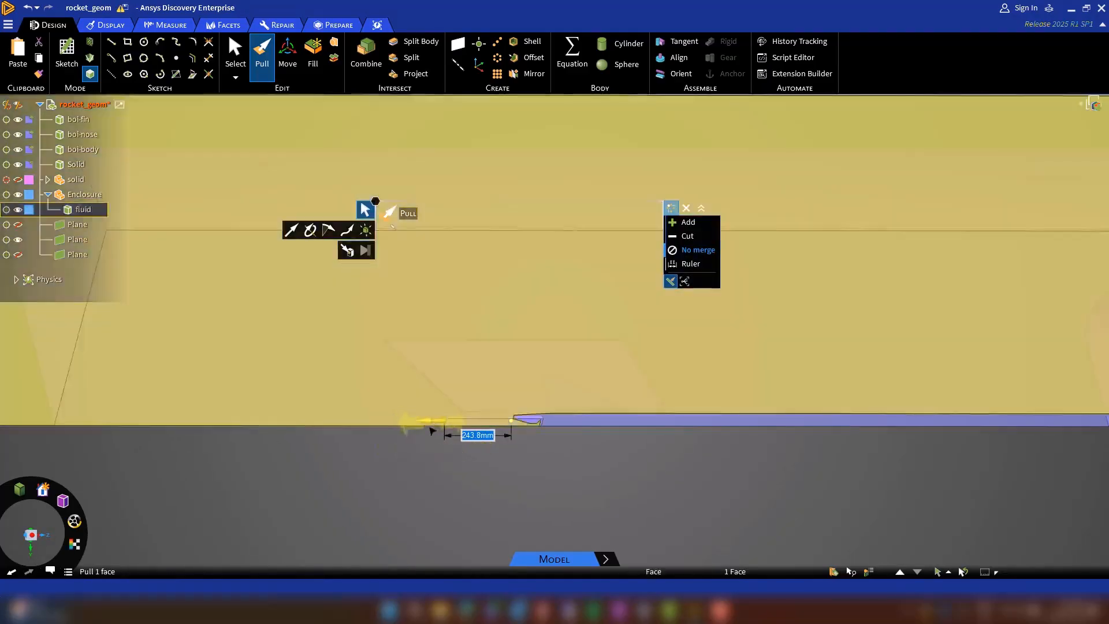
pyautogui.scroll(5, 448, 410)
pyautogui.moveTo(448, 410); pyautogui.dragTo(77, 398)
pyautogui.scroll(-7, 497, 489)
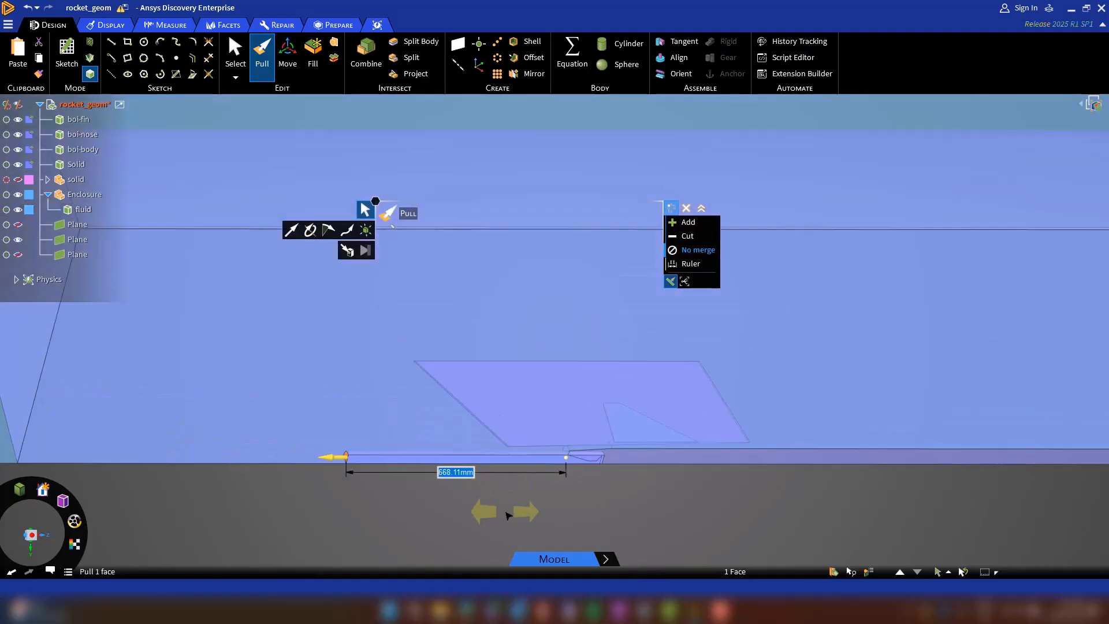
# Rename the new solid behind the nozzle as boi-exhaust and make it transparent.
pyautogui.press('Escape')
pyautogui.click(75, 164)
pyautogui.rightClick(75, 164)
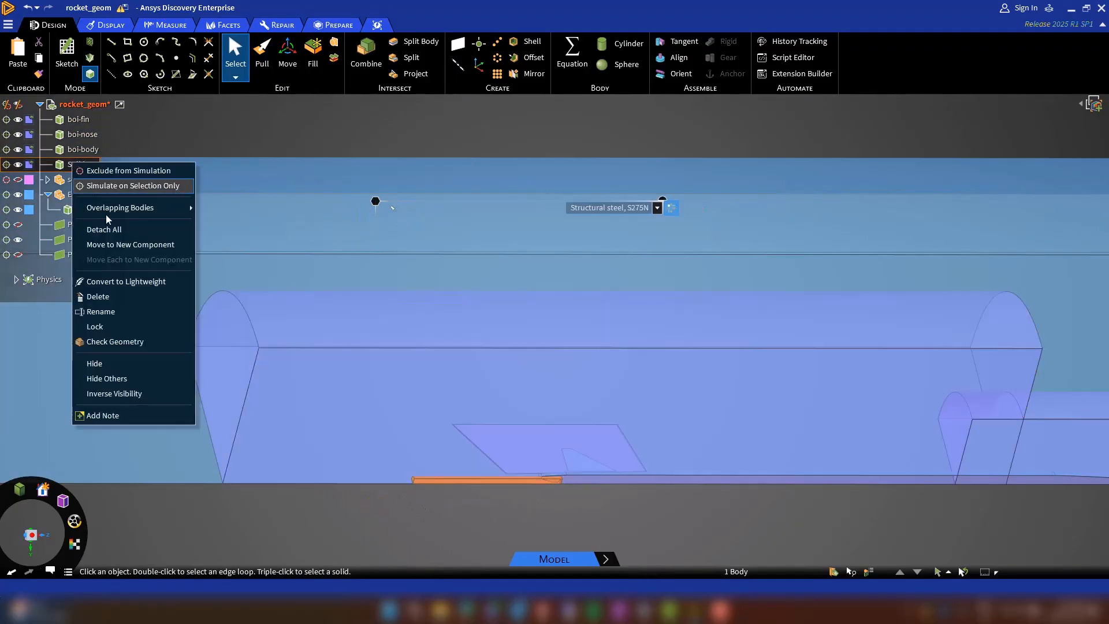
pyautogui.click(169, 302)
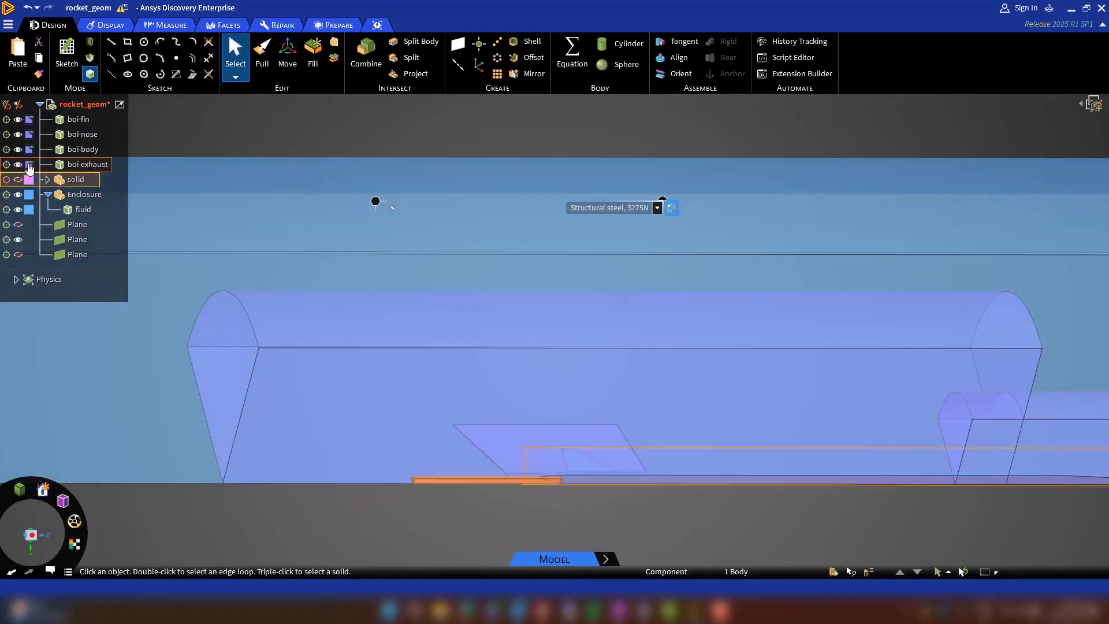
pyautogui.click(30, 165)
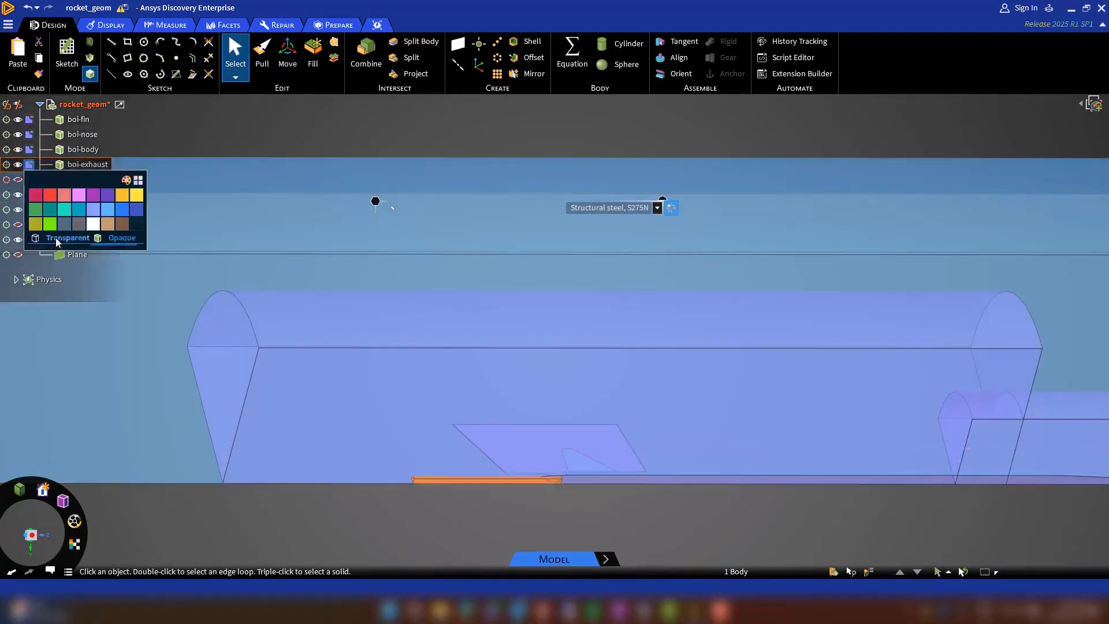
pyautogui.click(55, 240)
pyautogui.click(517, 500)
pyautogui.scroll(8, 523, 499)
pyautogui.moveTo(606, 459); pyautogui.dragTo(619, 452, button='middle')
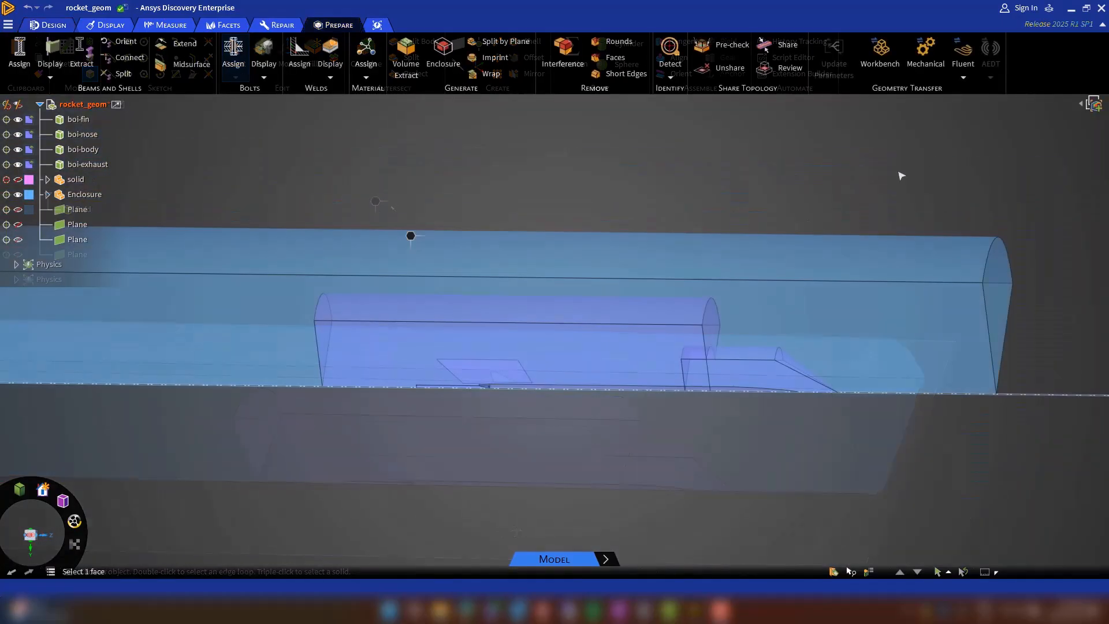
# Transfer the geometry to Fluent with the Watertight Geometry Workflow, launching in double precision with 4 meshing and 4 solver processes.
pyautogui.click(963, 78)
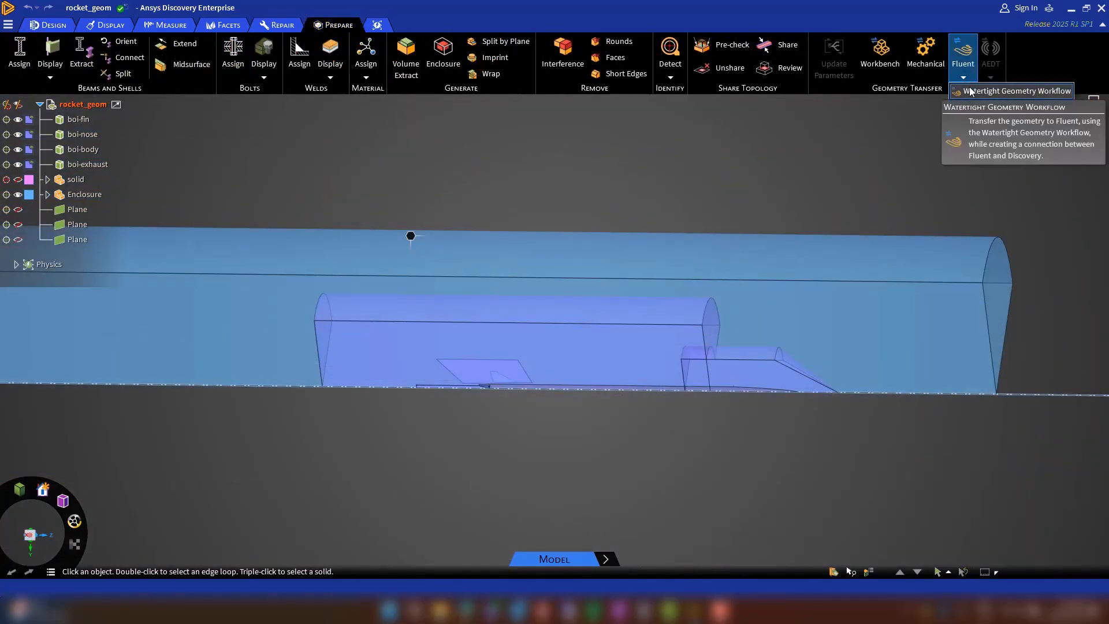
pyautogui.click(967, 90)
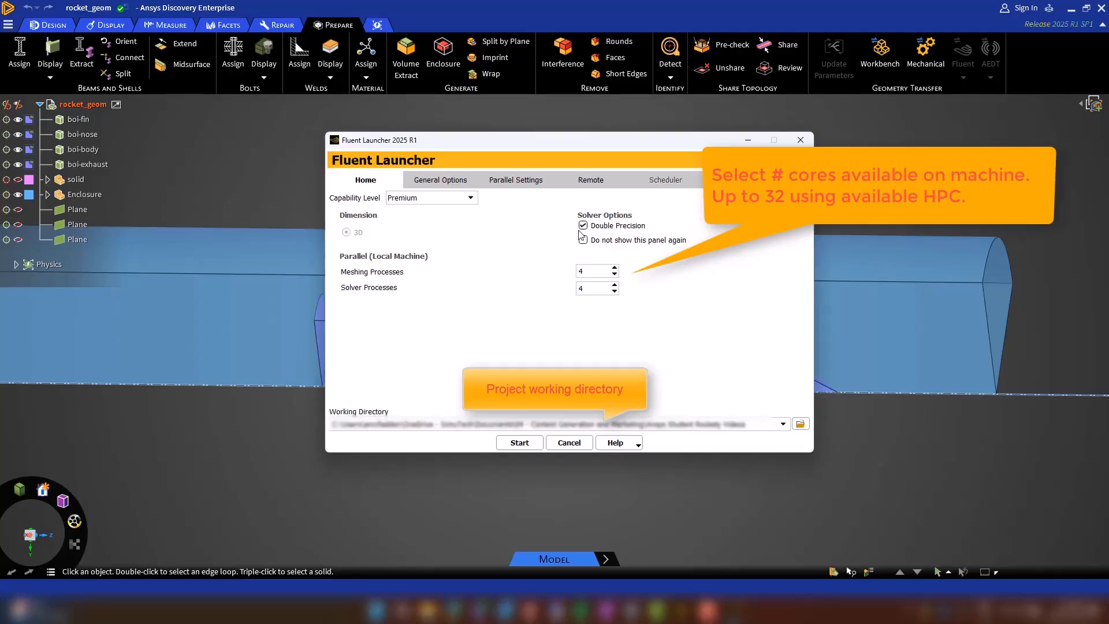
pyautogui.click(519, 443)
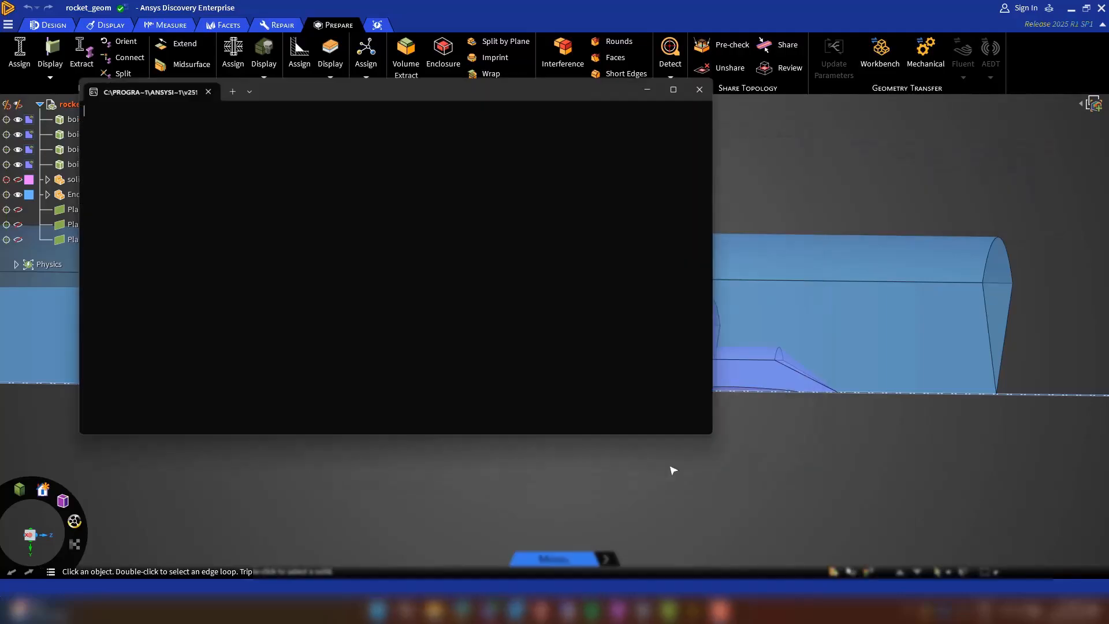